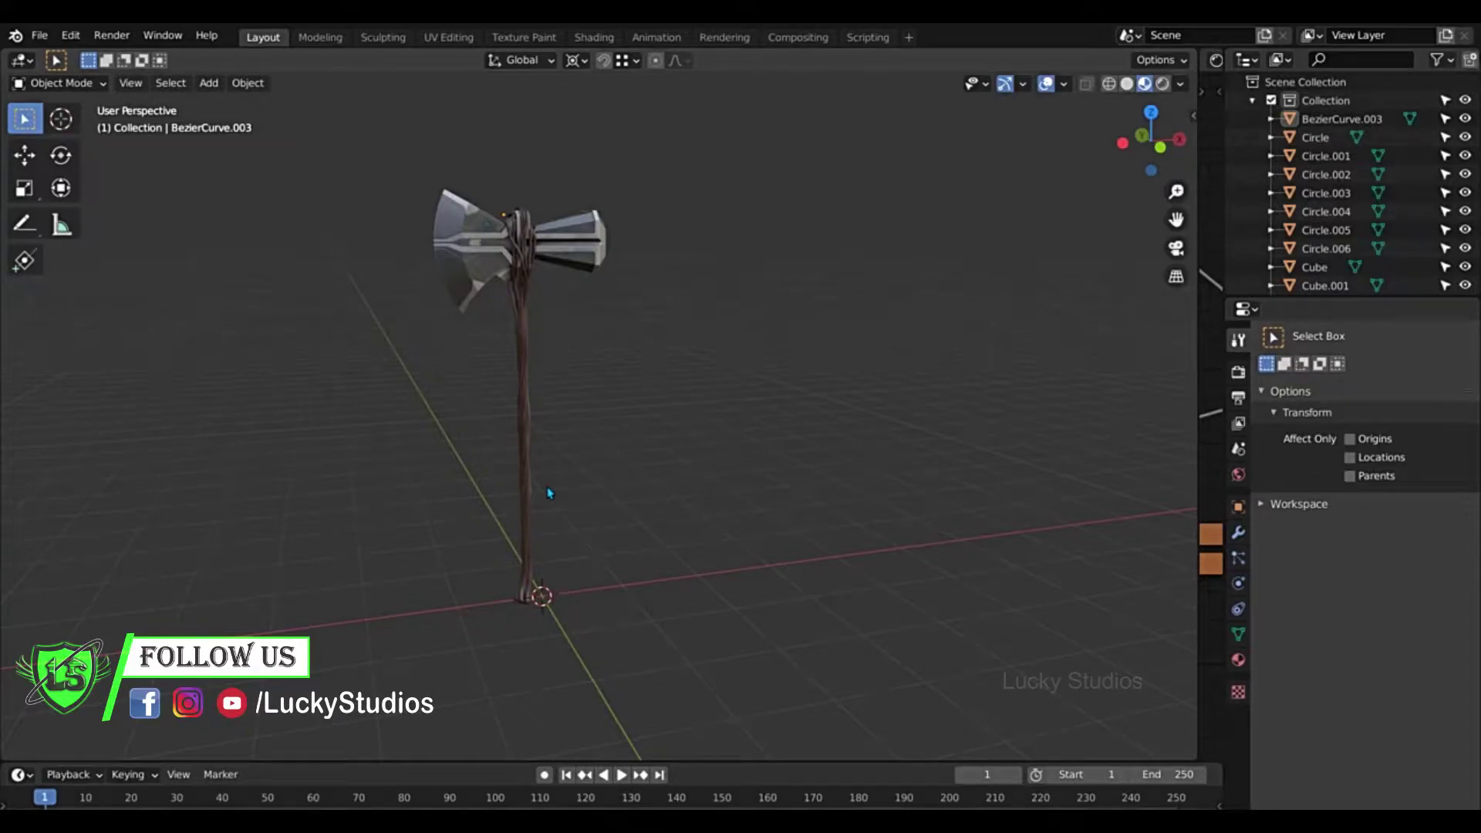
- Add a plane at the axe's base and scale it up into a large floor
{"action": "scroll", "coordinate": [547, 491], "scroll_direction": "down", "scroll_amount": 3}
{"action": "middle_click_drag", "start_coordinate": [469, 509], "coordinate": [505, 577]}
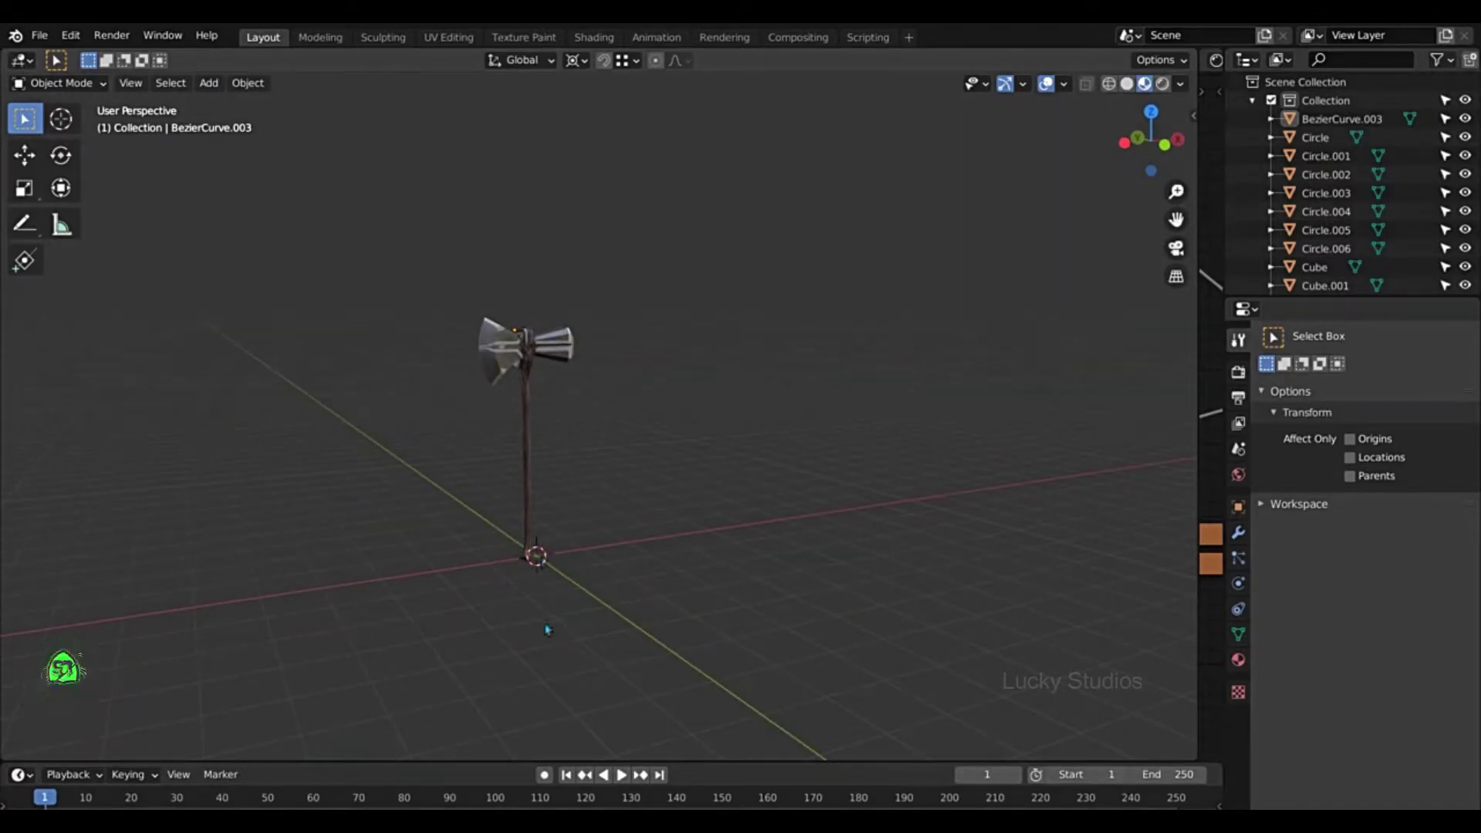
{"action": "scroll", "coordinate": [512, 588], "scroll_direction": "up", "scroll_amount": 2}
{"action": "mouse_move", "coordinate": [532, 563]}
{"action": "middle_mouse_down"}
{"action": "mouse_move", "coordinate": [587, 557]}
{"action": "mouse_move", "coordinate": [509, 568]}
{"action": "mouse_move", "coordinate": [519, 553]}
{"action": "middle_mouse_up"}
{"action": "key", "text": "shift+a"}
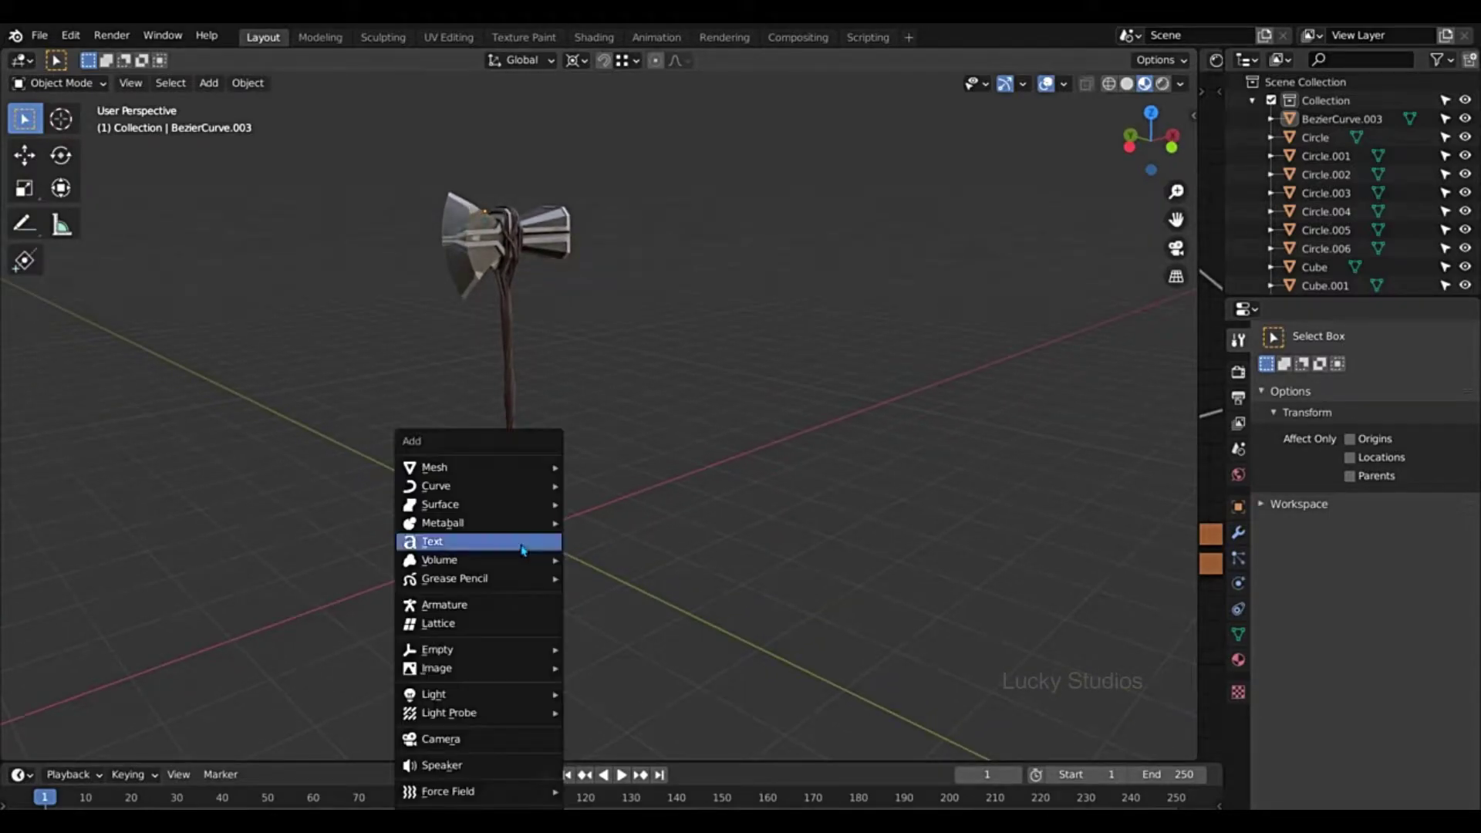
{"action": "mouse_move", "coordinate": [434, 472]}
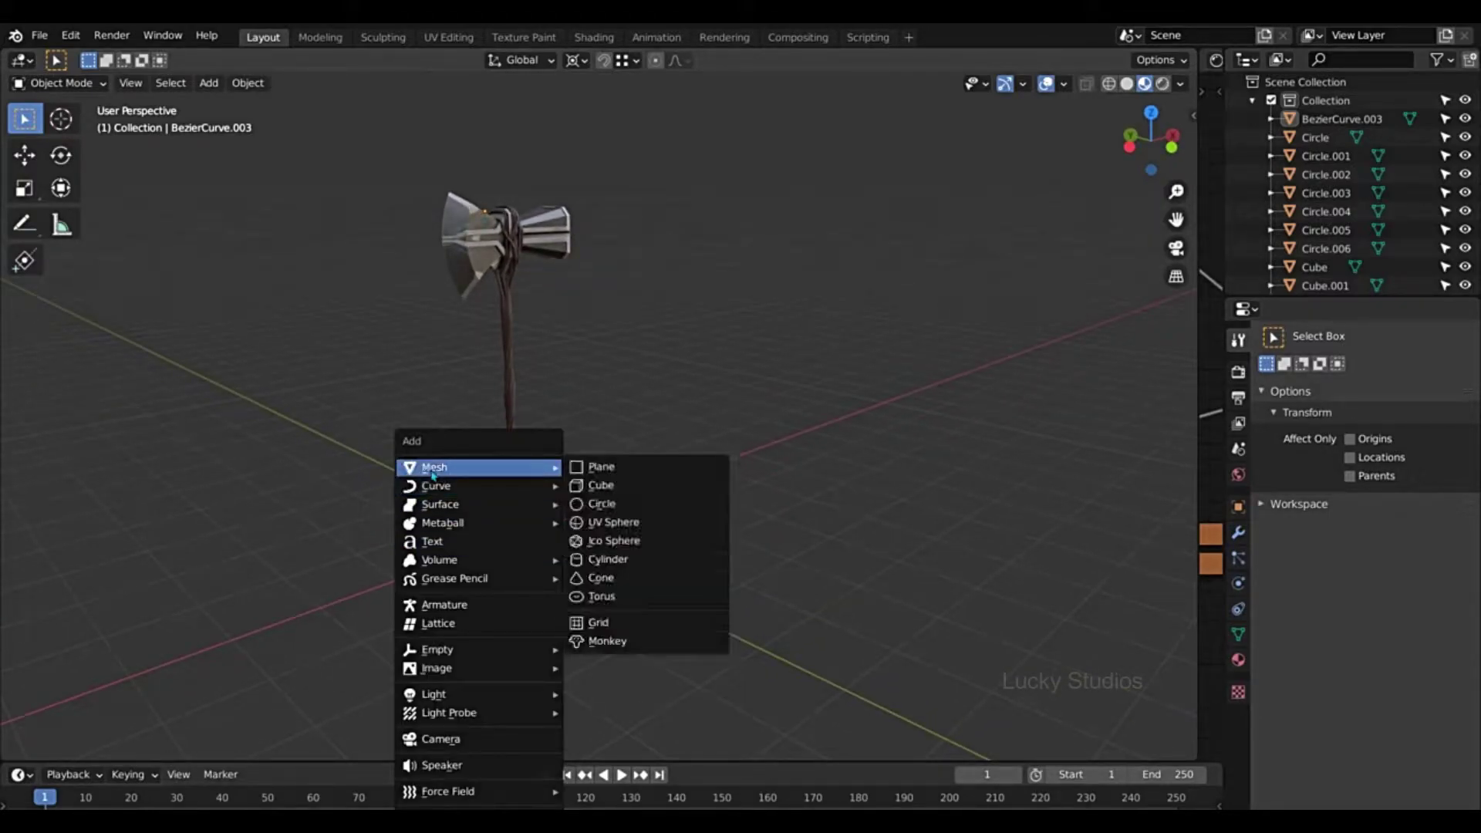
{"action": "left_click", "coordinate": [601, 467]}
{"action": "middle_click_drag", "start_coordinate": [574, 545], "coordinate": [628, 567]}
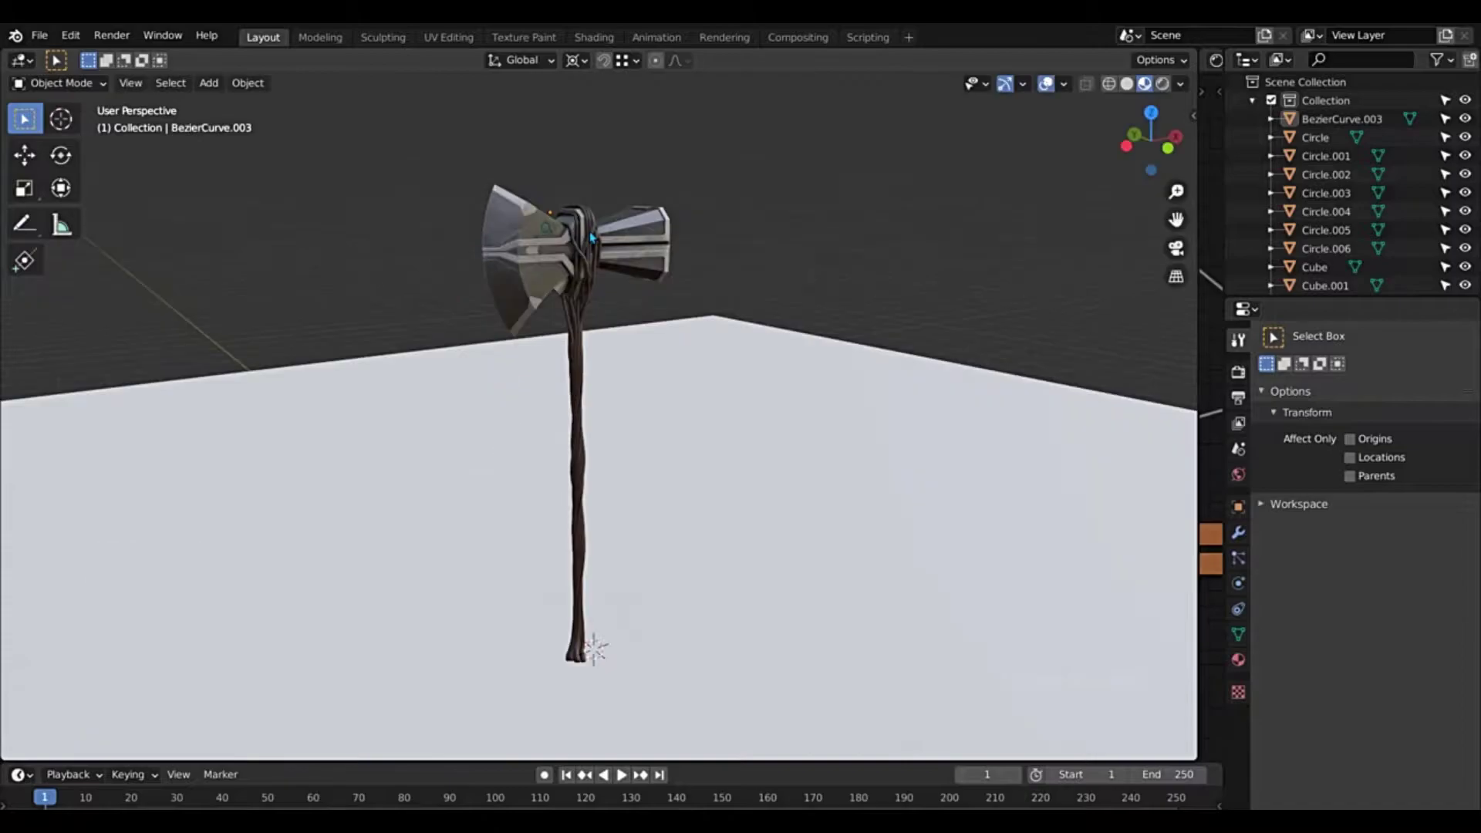
- Select all parts of the axe in right view and set the transform pivot point to the 3D Cursor
{"action": "scroll", "coordinate": [534, 223], "scroll_direction": "down", "scroll_amount": 3}
{"action": "left_click_drag", "start_coordinate": [425, 159], "coordinate": [670, 301]}
{"action": "scroll", "coordinate": [601, 258], "scroll_direction": "up", "scroll_amount": 6}
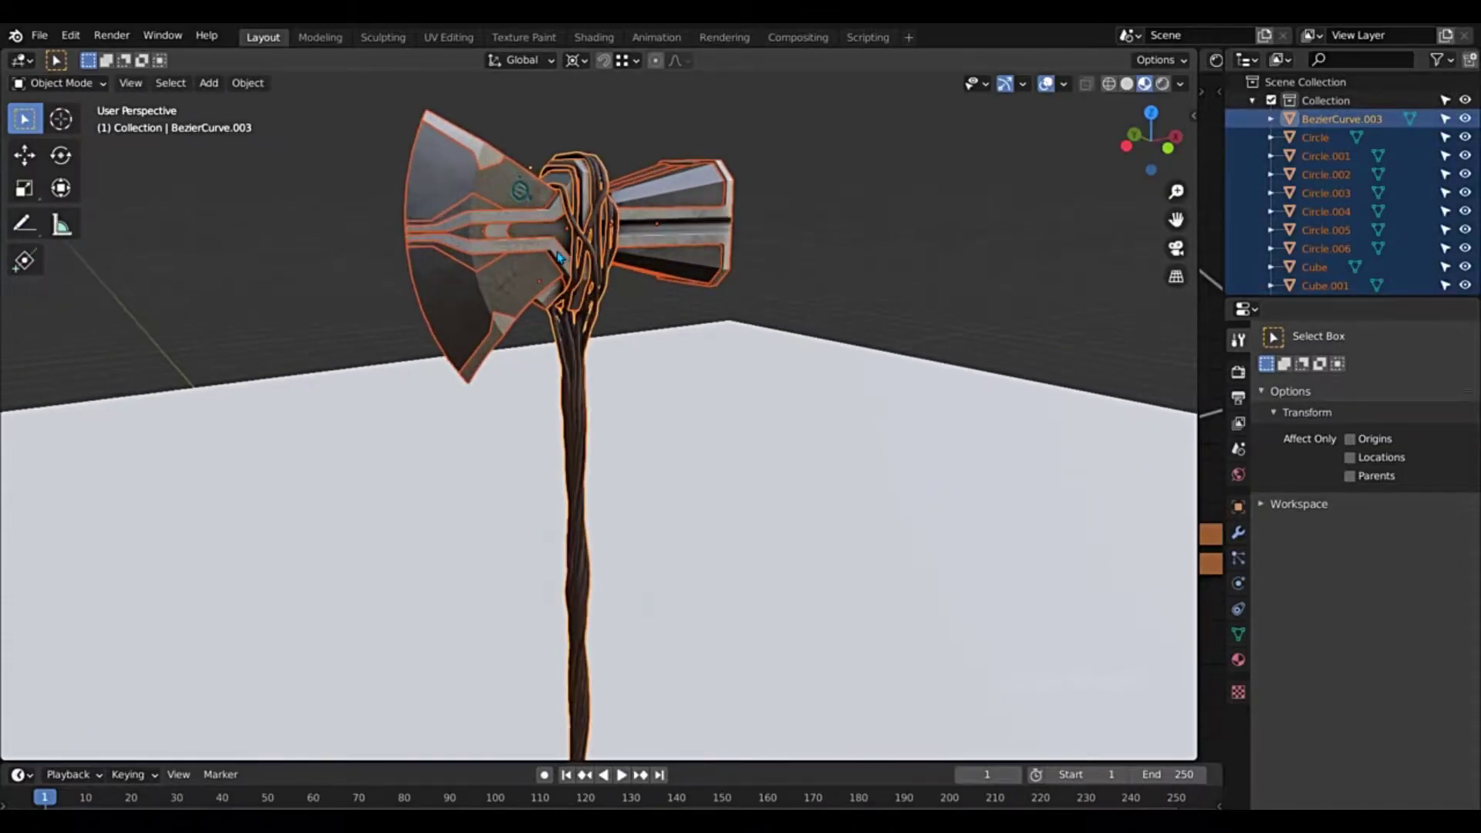
{"action": "middle_click_drag", "start_coordinate": [601, 259], "coordinate": [601, 258]}
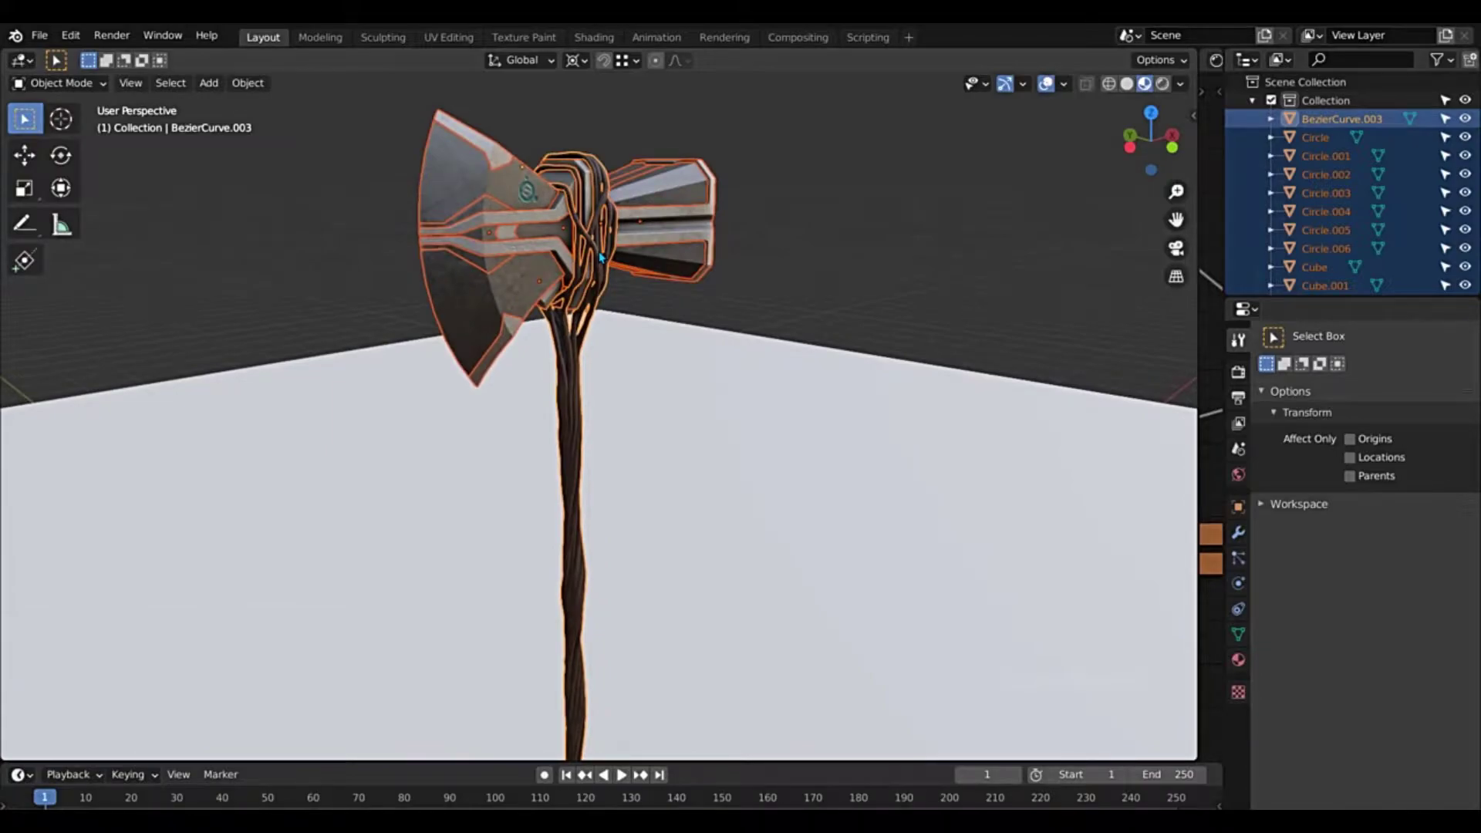
{"action": "key", "text": "KP_3"}
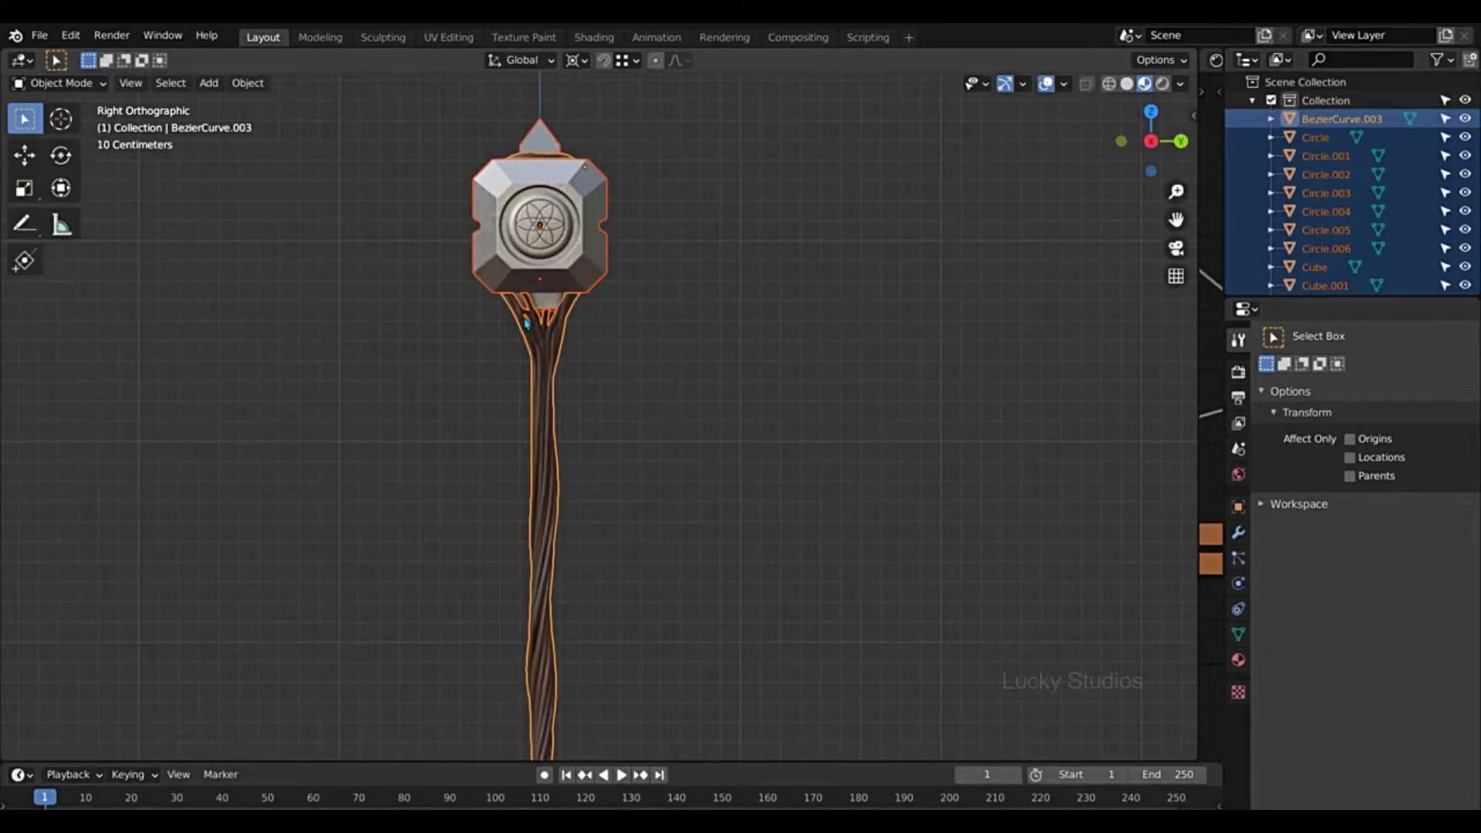
{"action": "scroll", "coordinate": [526, 324], "scroll_direction": "down", "scroll_amount": 6}
{"action": "left_click", "coordinate": [577, 60]}
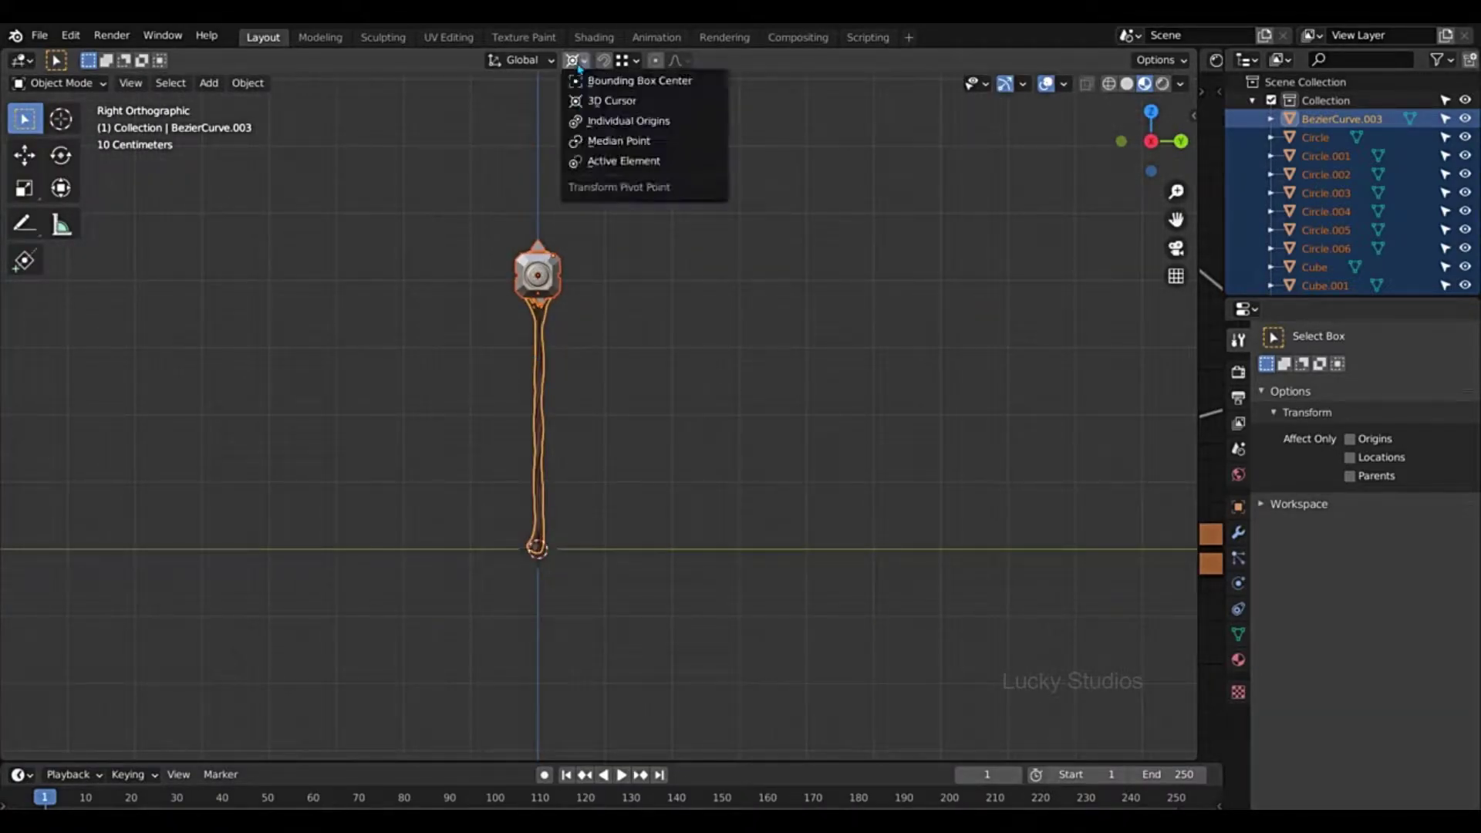
{"action": "left_click", "coordinate": [611, 100]}
- Move the axe about -1.67 cm in Y and 6.31 cm in Z to seat the handle's end on the ground line
{"action": "scroll", "coordinate": [486, 582], "scroll_direction": "up", "scroll_amount": 1}
{"action": "scroll", "coordinate": [570, 555], "scroll_direction": "up", "scroll_amount": 8}
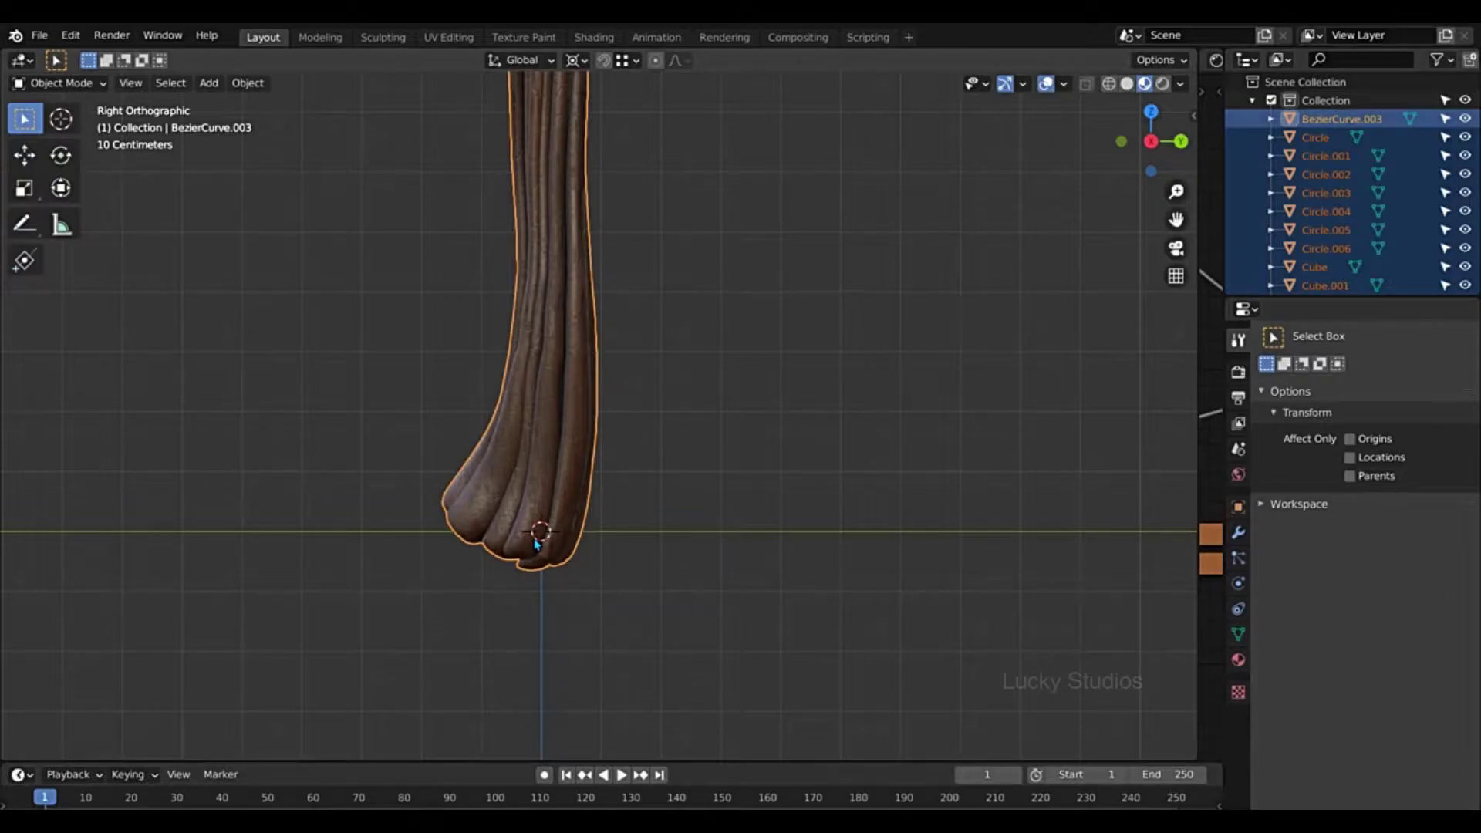
{"action": "key", "text": "g"}
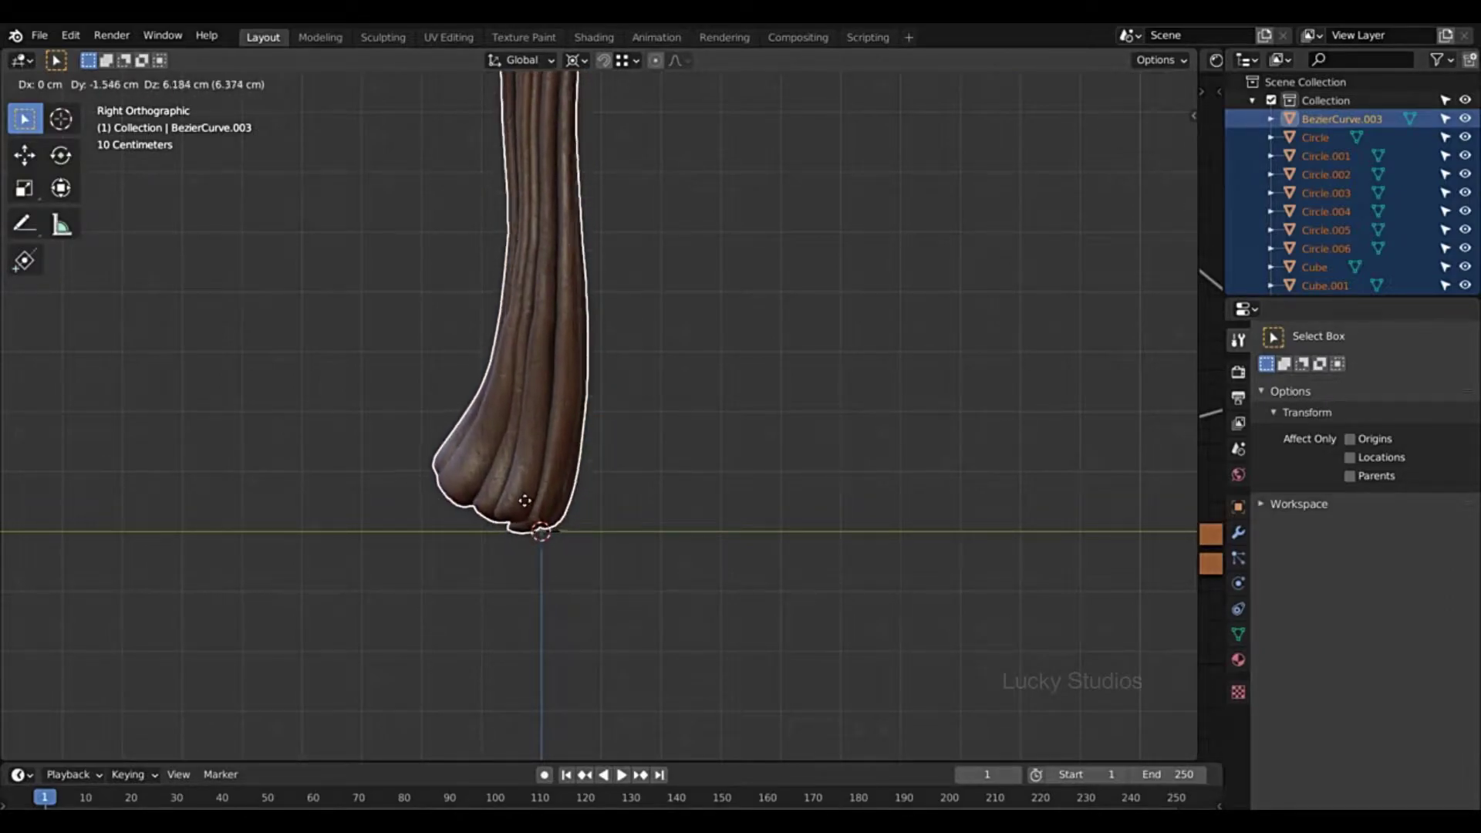
{"action": "left_click", "coordinate": [526, 513]}
{"action": "scroll", "coordinate": [525, 510], "scroll_direction": "down", "scroll_amount": 6}
{"action": "scroll", "coordinate": [526, 513], "scroll_direction": "down", "scroll_amount": 3}
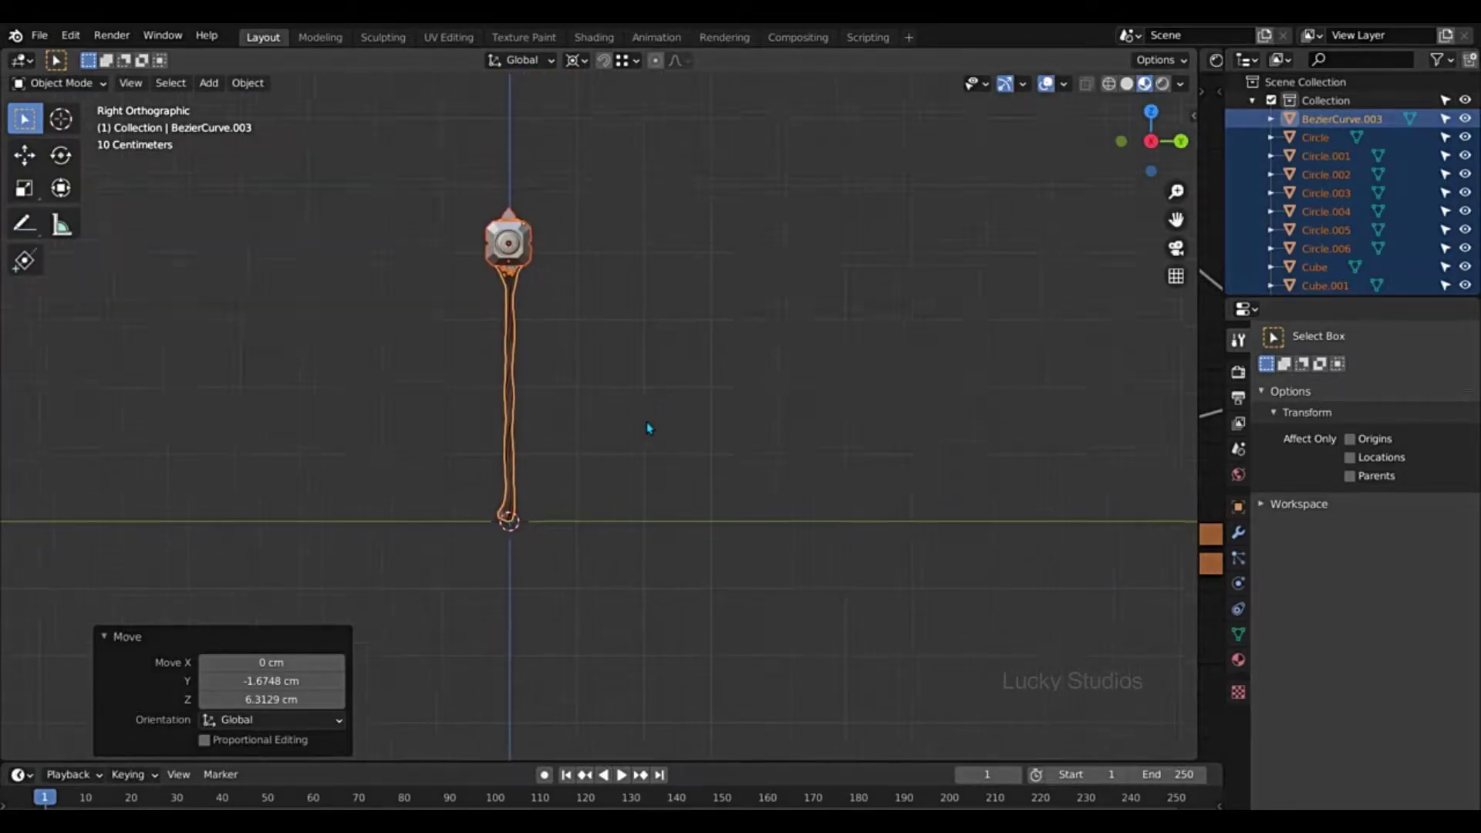
- Rotate the axe 85.7° in right view to lay it down, and fine-tune it by about -0.36°
{"action": "key", "text": "r"}
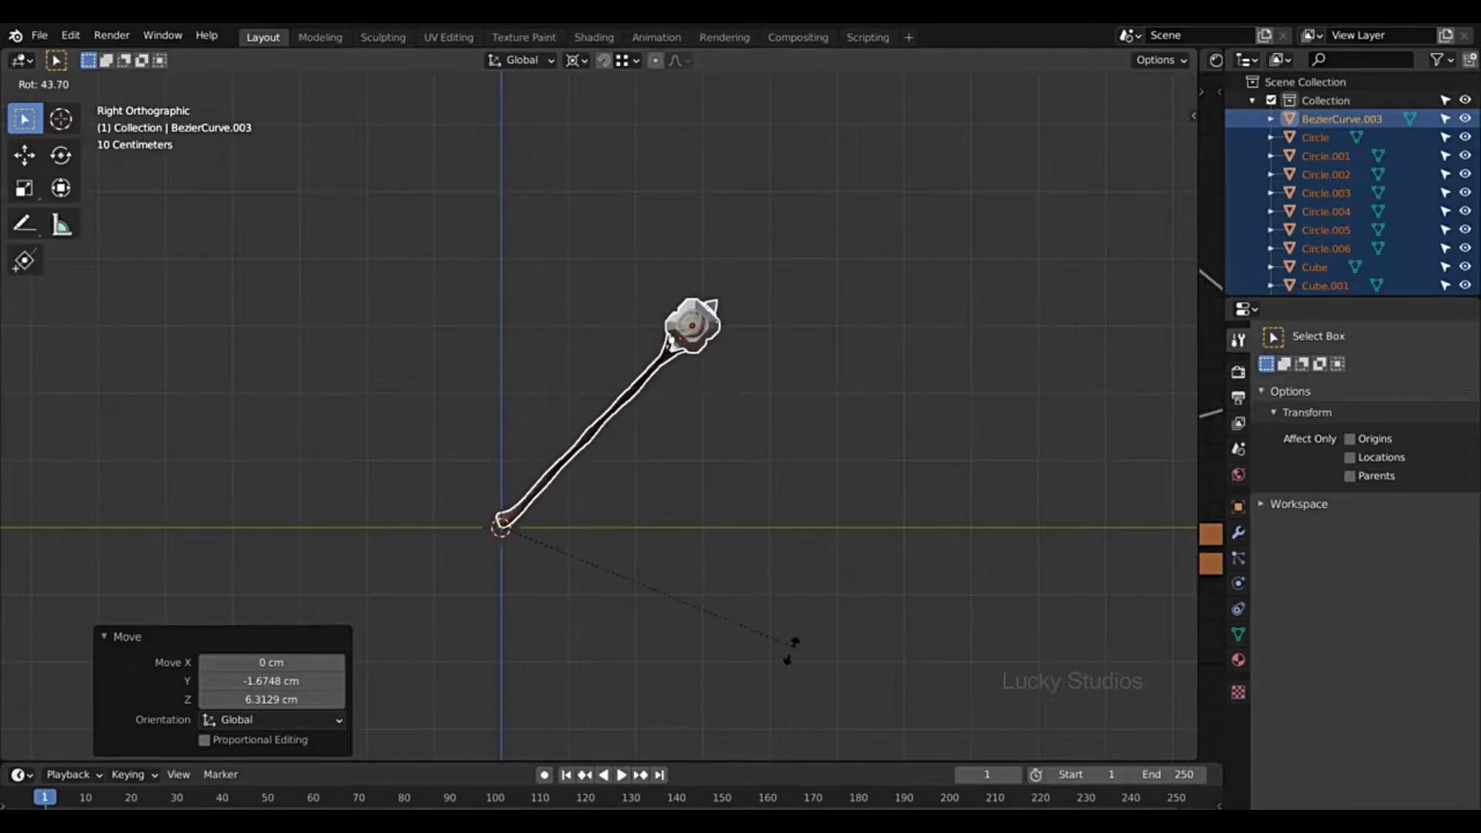
{"action": "left_click", "coordinate": [567, 661]}
{"action": "scroll", "coordinate": [781, 513], "scroll_direction": "up", "scroll_amount": 10}
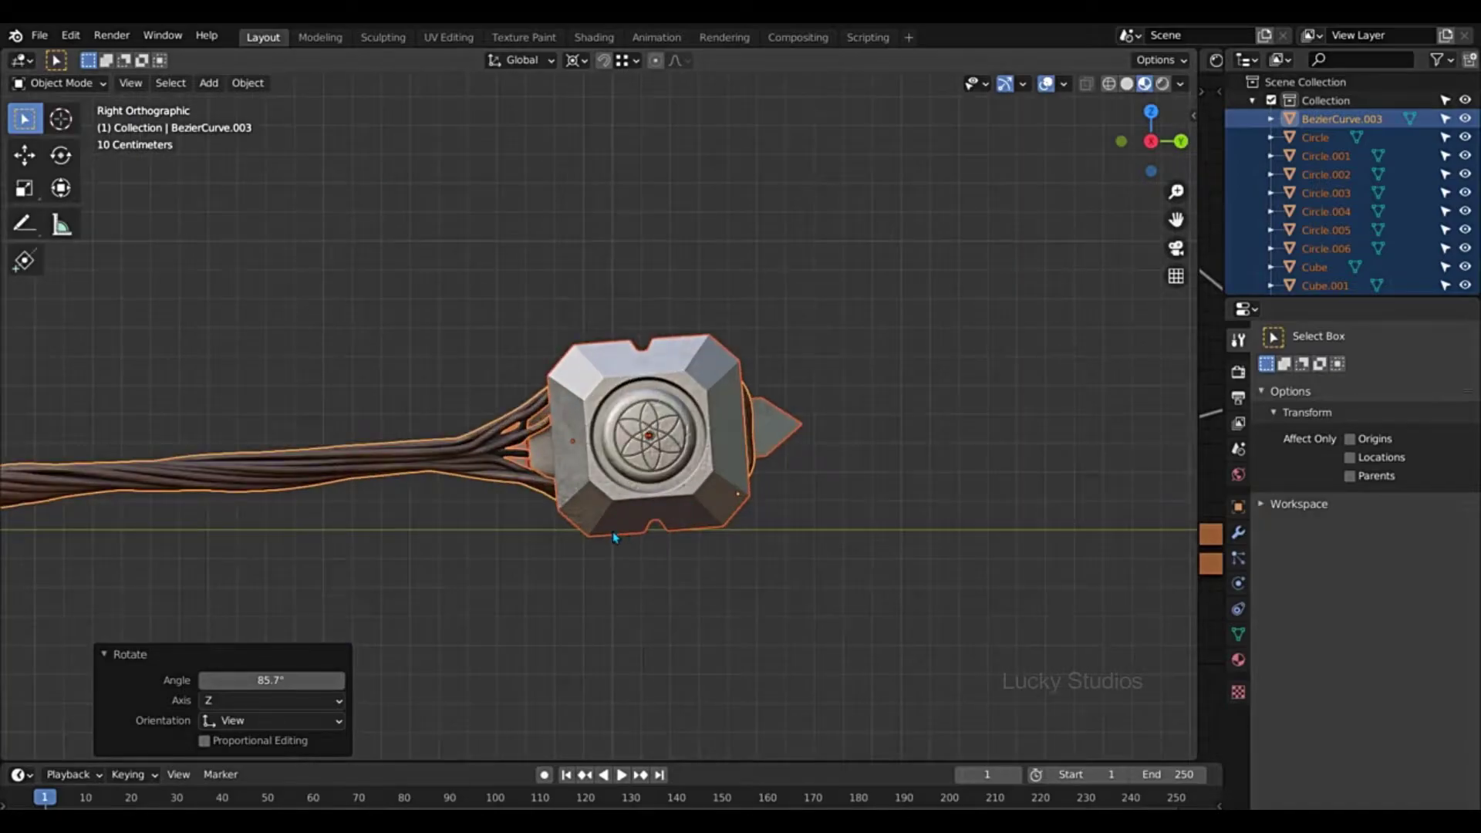
{"action": "scroll", "coordinate": [746, 510], "scroll_direction": "up", "scroll_amount": 1}
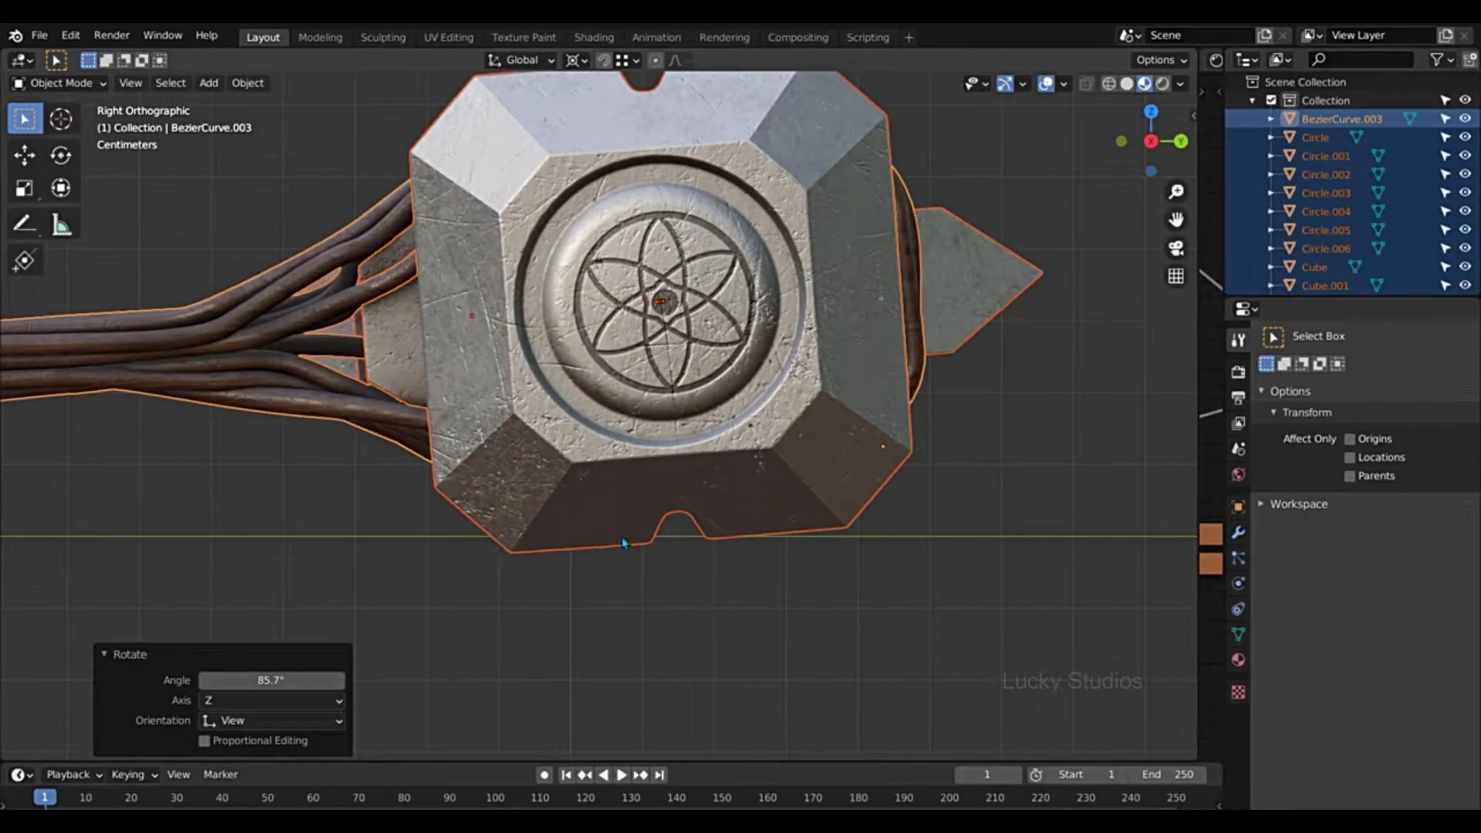
{"action": "key", "text": "r"}
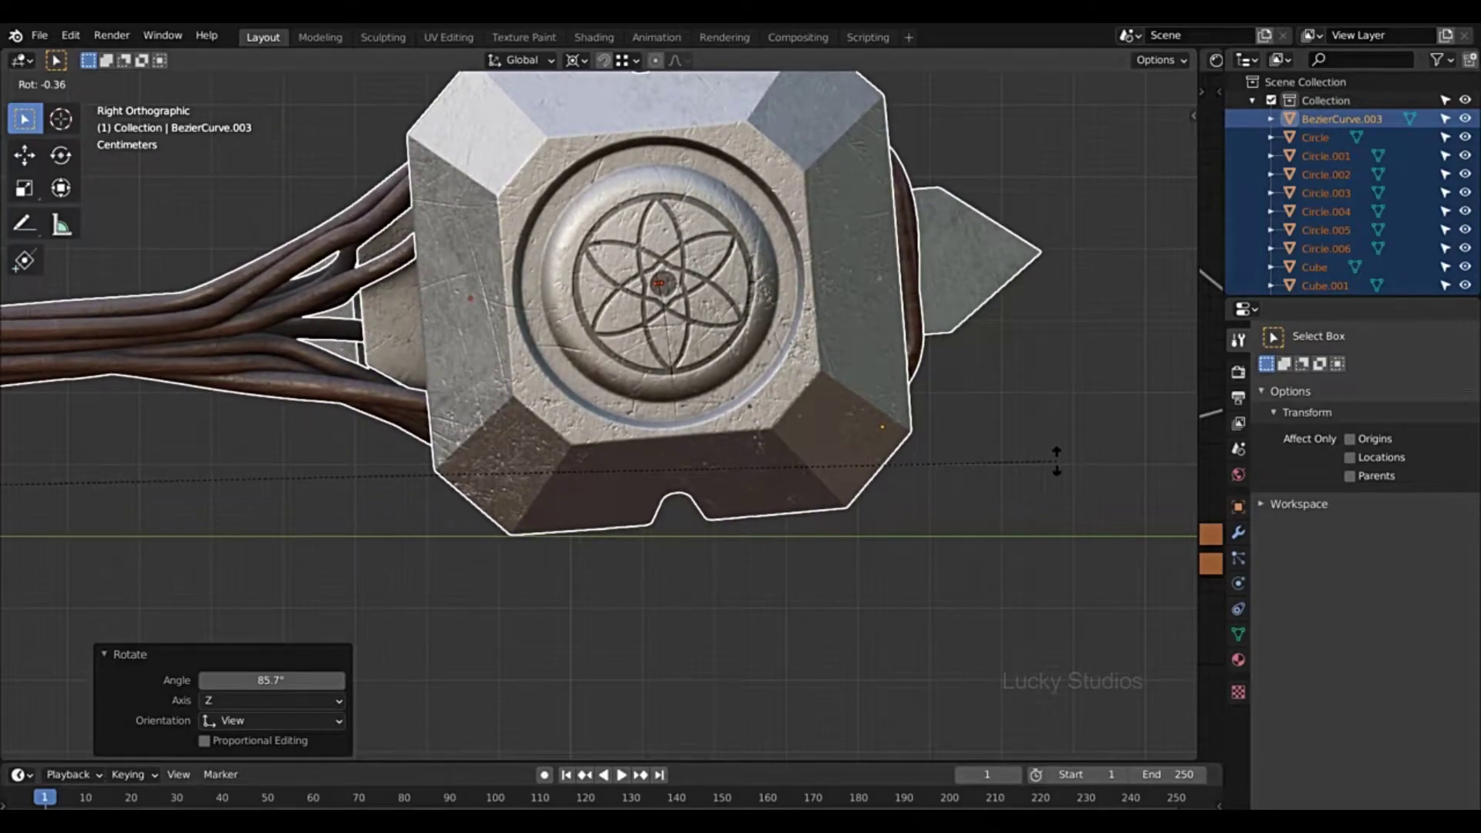
{"action": "left_click", "coordinate": [1057, 461]}
{"action": "scroll", "coordinate": [794, 447], "scroll_direction": "down", "scroll_amount": 10}
{"action": "scroll", "coordinate": [722, 451], "scroll_direction": "up", "scroll_amount": 8}
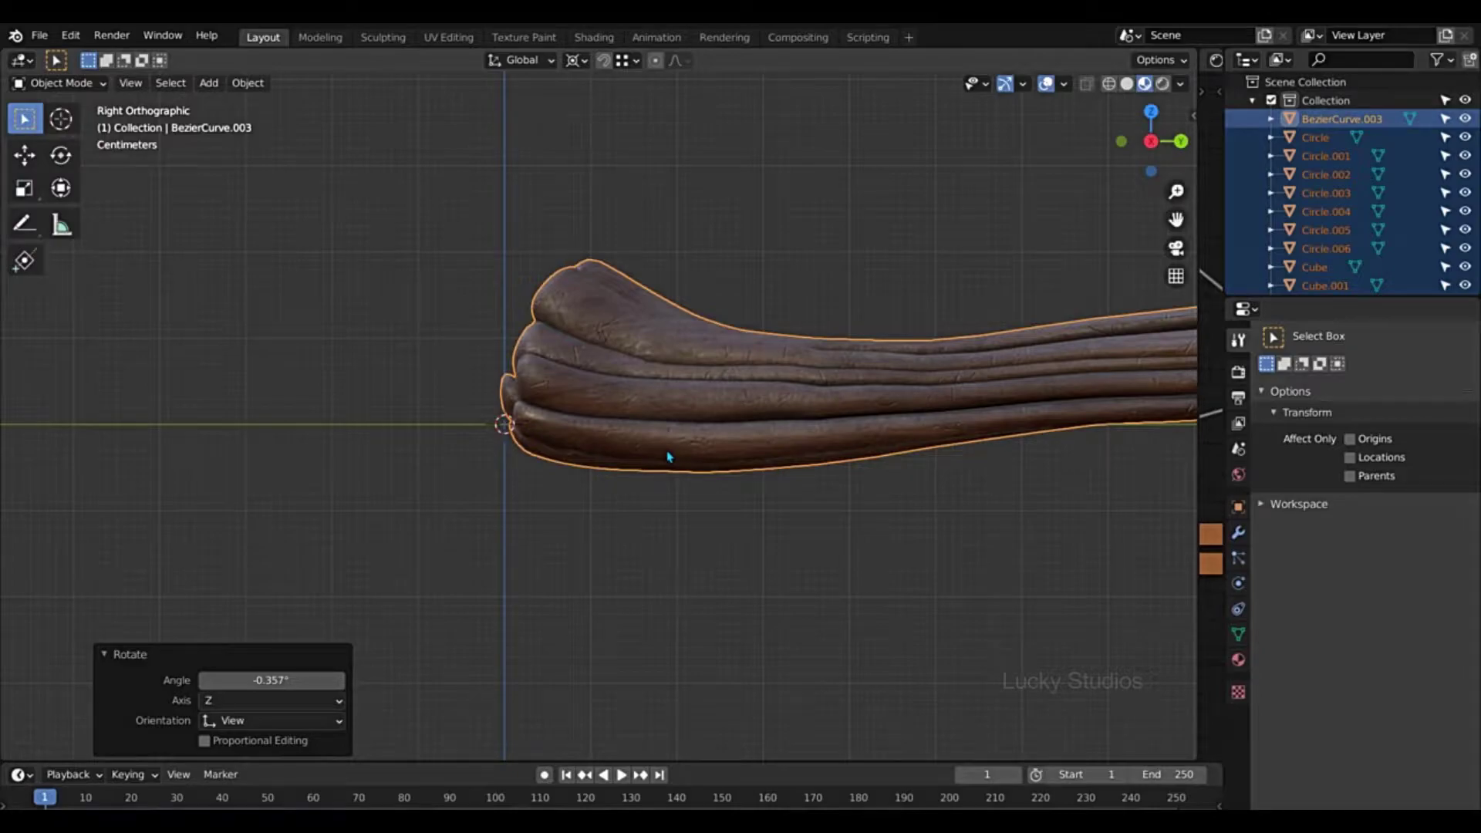
- Move the lying axe -20.13 cm in Y and about 5.64 cm in Z to raise its handle onto the ground line
{"action": "key", "text": "g"}
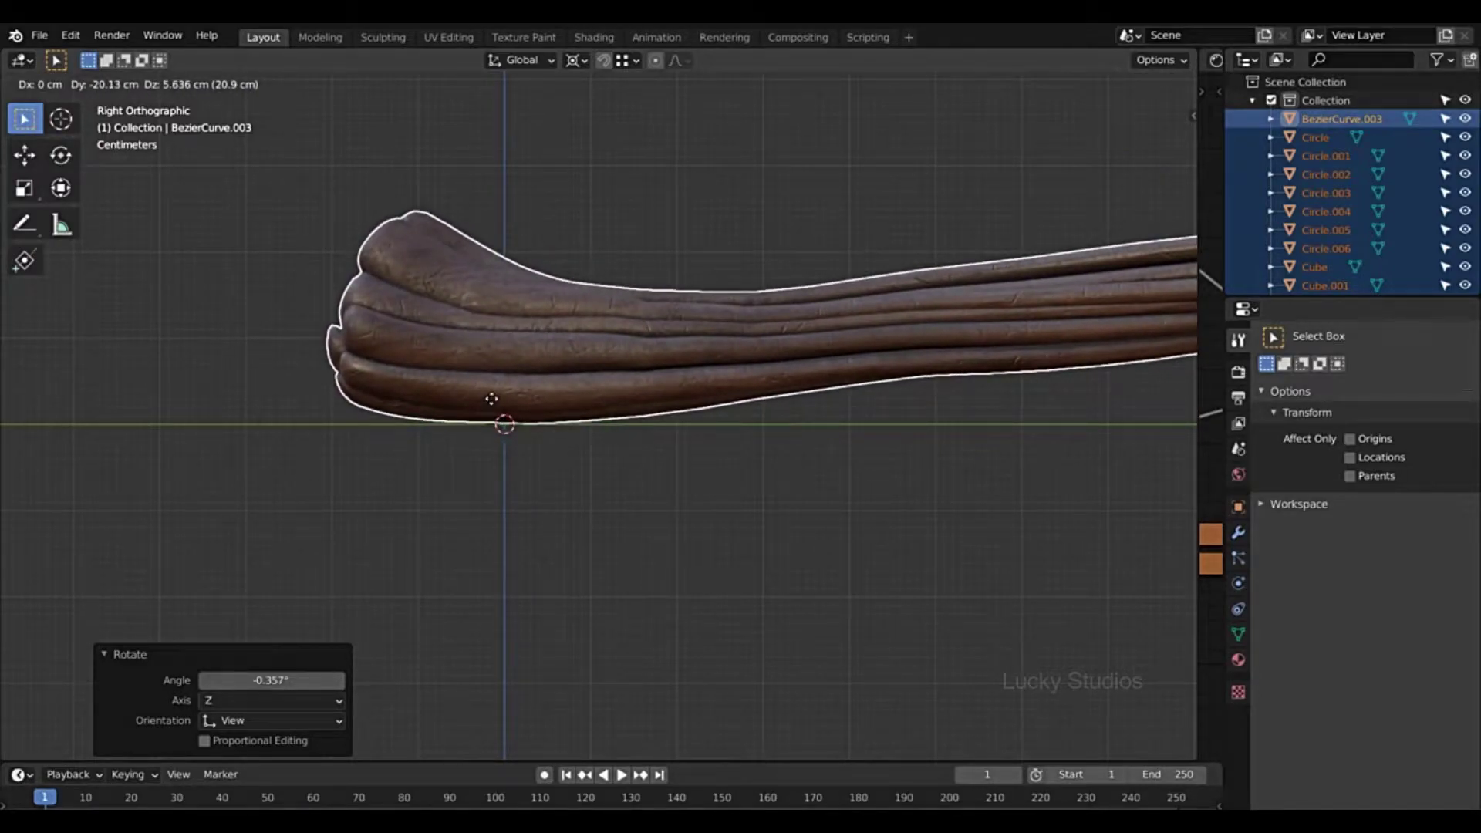
{"action": "left_click", "coordinate": [492, 399]}
{"action": "scroll", "coordinate": [1032, 387], "scroll_direction": "down", "scroll_amount": 6}
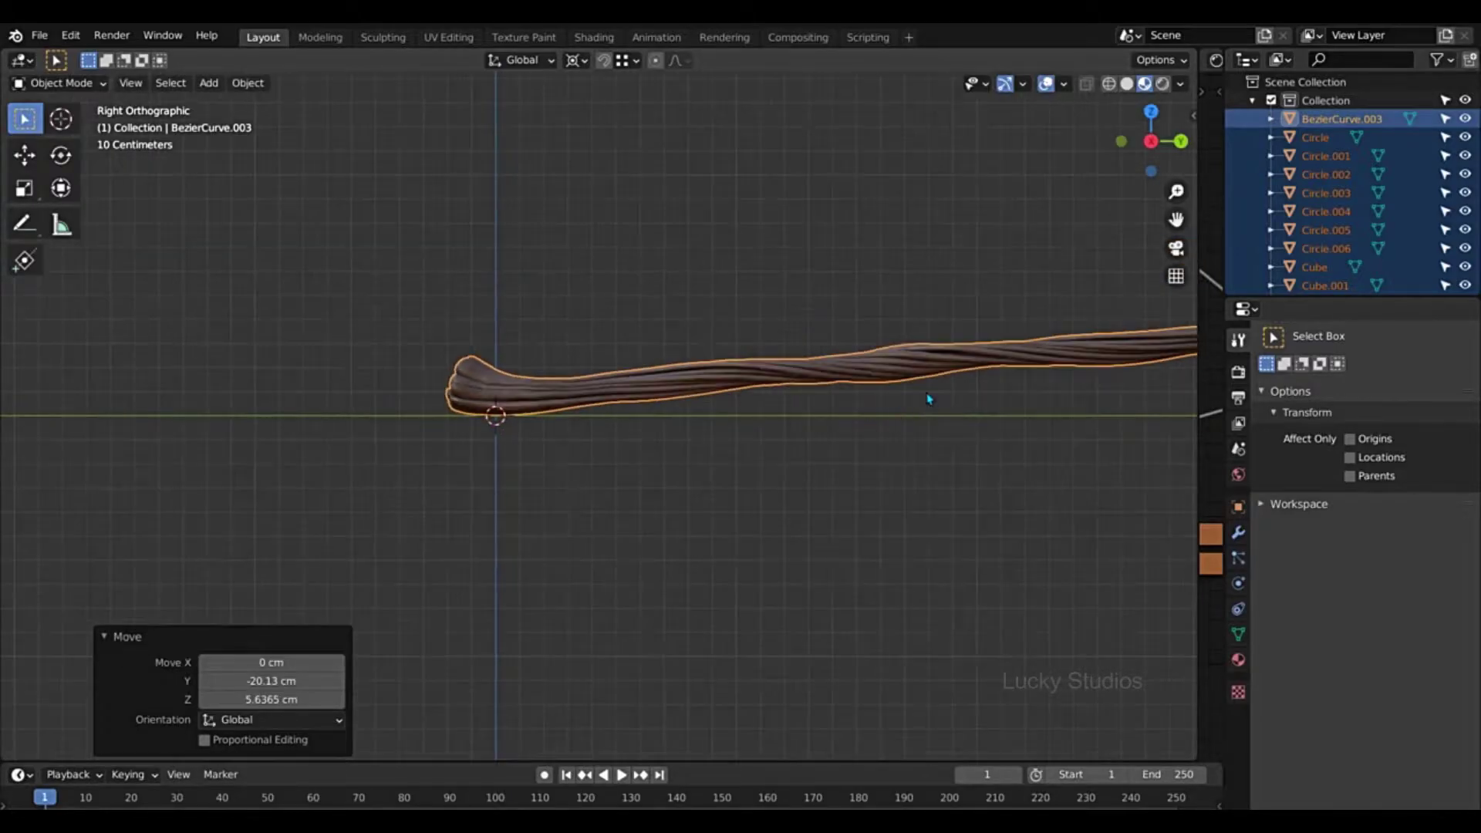
{"action": "scroll", "coordinate": [1031, 387], "scroll_direction": "up", "scroll_amount": 3}
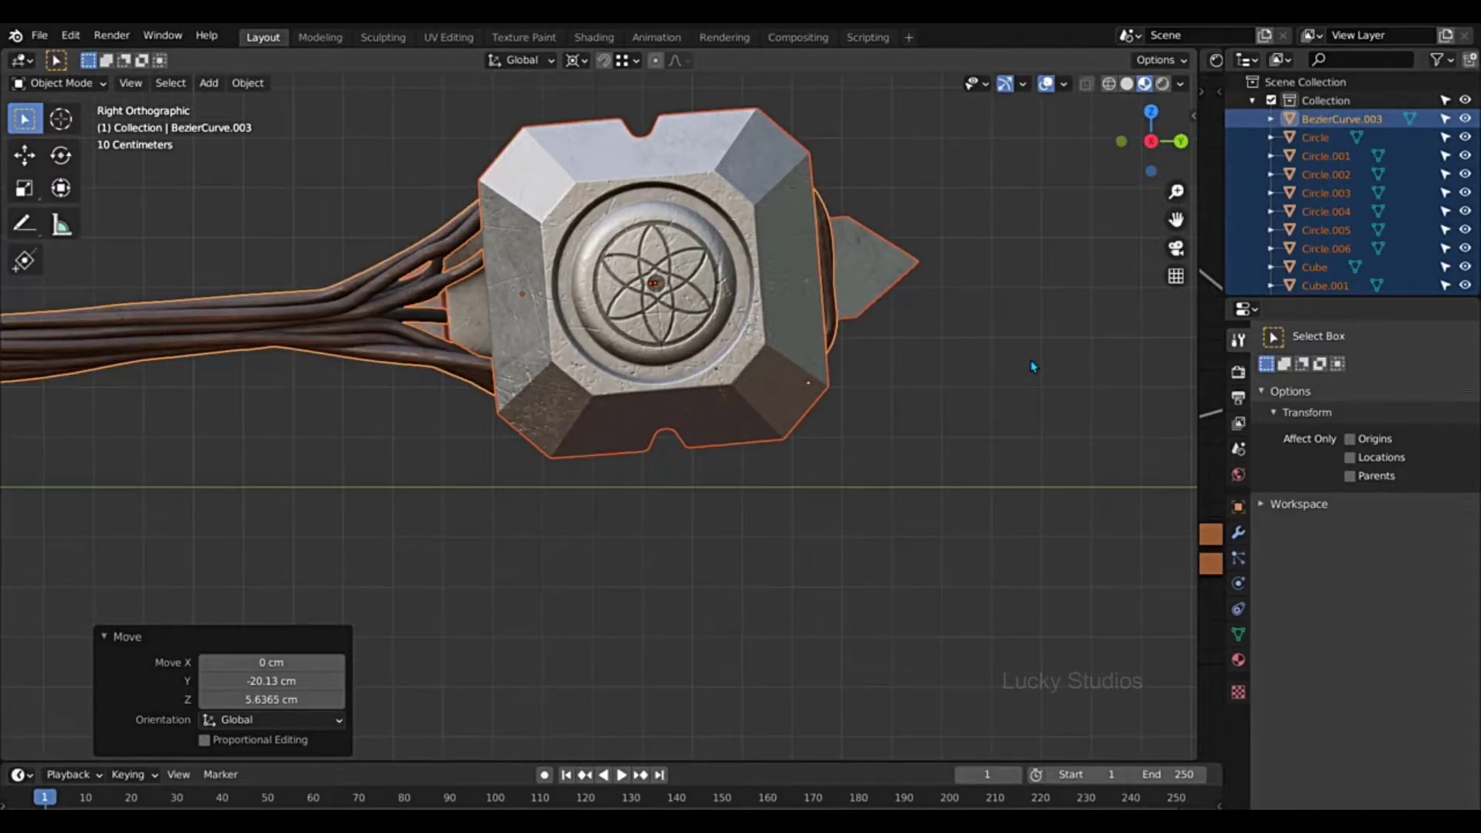
- Rotate the axe about 0.87° in right view to lower its head onto the ground line, and switch to back view
{"action": "key", "text": "r"}
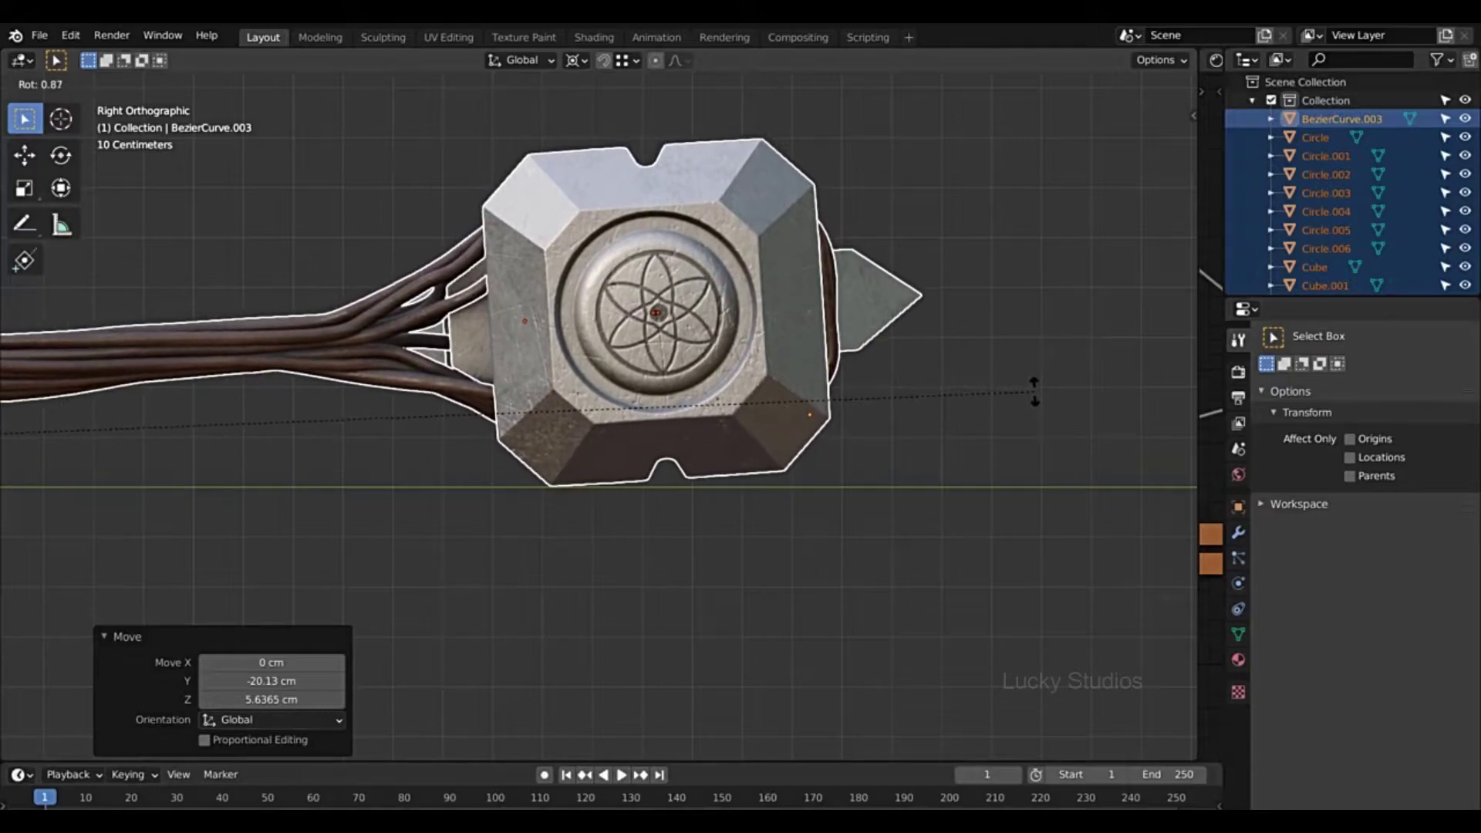
{"action": "left_click", "coordinate": [1035, 392]}
{"action": "scroll", "coordinate": [721, 455], "scroll_direction": "down", "scroll_amount": 5}
{"action": "scroll", "coordinate": [320, 437], "scroll_direction": "up", "scroll_amount": 6}
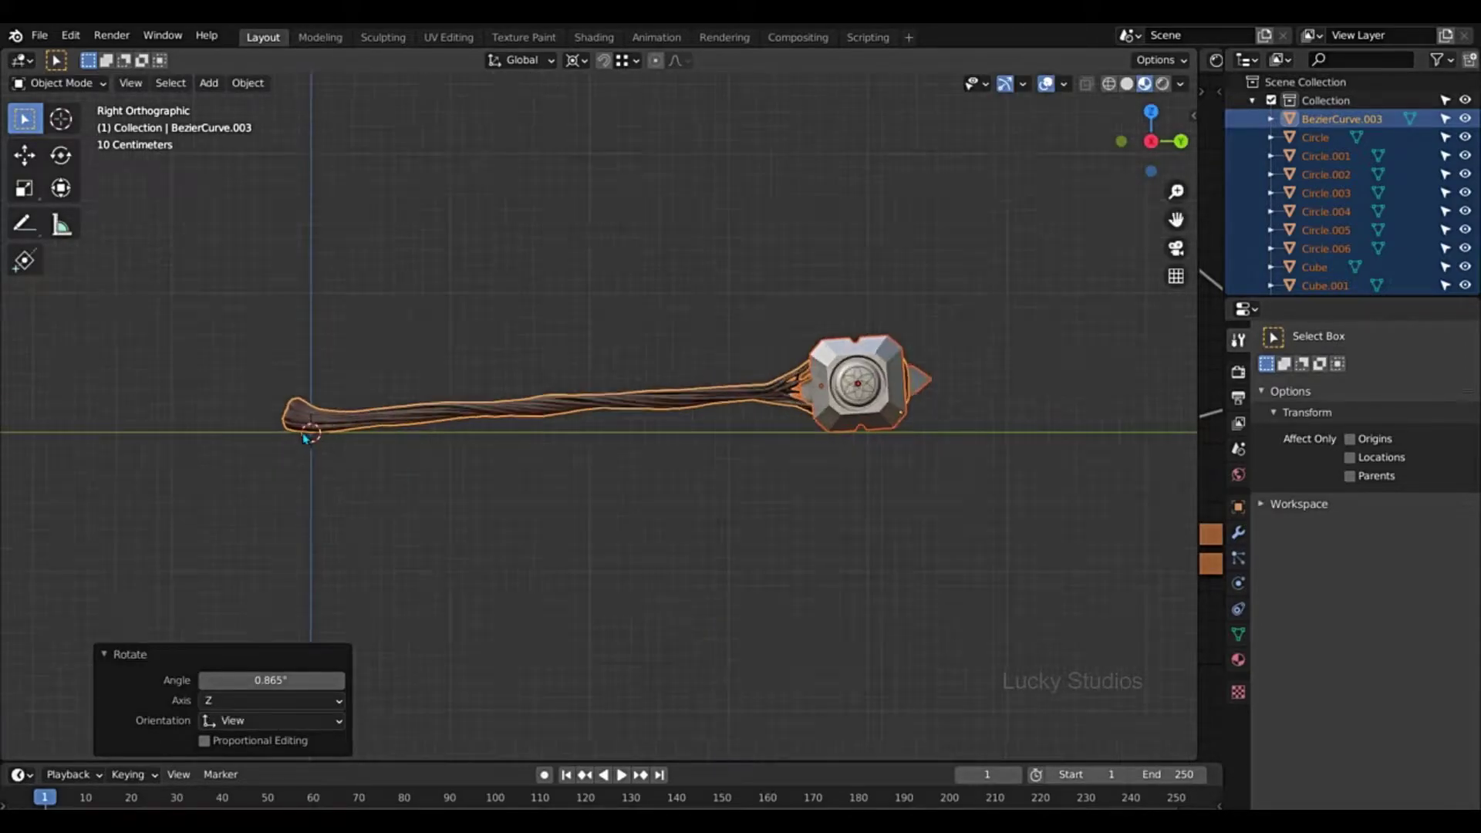
{"action": "scroll", "coordinate": [316, 440], "scroll_direction": "up", "scroll_amount": 3}
{"action": "scroll", "coordinate": [506, 486], "scroll_direction": "down", "scroll_amount": 4}
{"action": "scroll", "coordinate": [698, 397], "scroll_direction": "down", "scroll_amount": 2}
{"action": "scroll", "coordinate": [671, 432], "scroll_direction": "up", "scroll_amount": 4}
{"action": "scroll", "coordinate": [648, 460], "scroll_direction": "down", "scroll_amount": 3}
{"action": "middle_click_drag", "start_coordinate": [648, 460], "coordinate": [952, 471]}
{"action": "middle_click_drag", "start_coordinate": [794, 413], "coordinate": [645, 374]}
{"action": "key", "text": "ctrl+KP_1"}
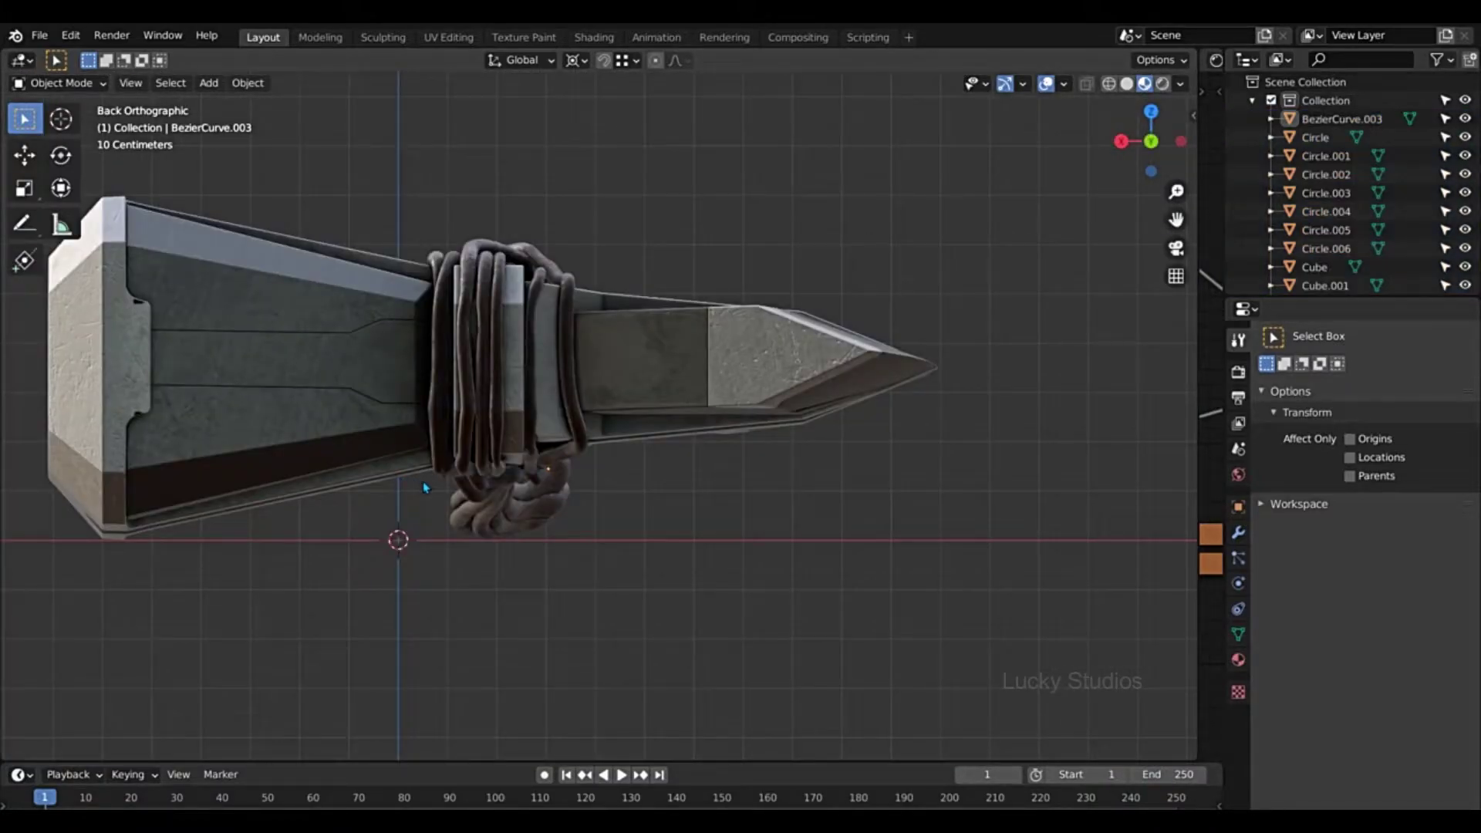
{"action": "middle_click_drag", "start_coordinate": [455, 428], "coordinate": [489, 450], "text": "shift"}
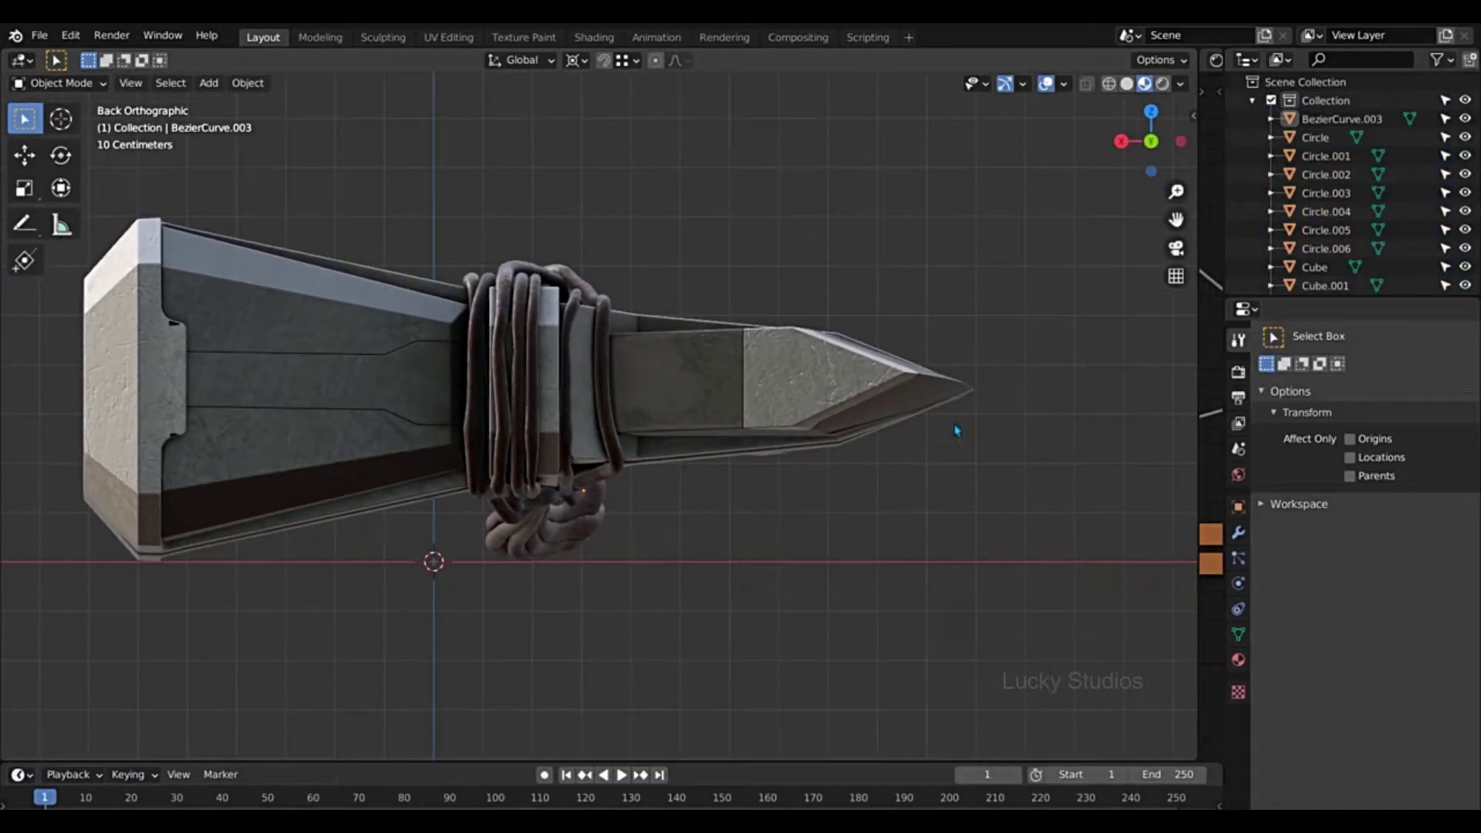
{"action": "left_click_drag", "start_coordinate": [662, 248], "coordinate": [467, 421]}
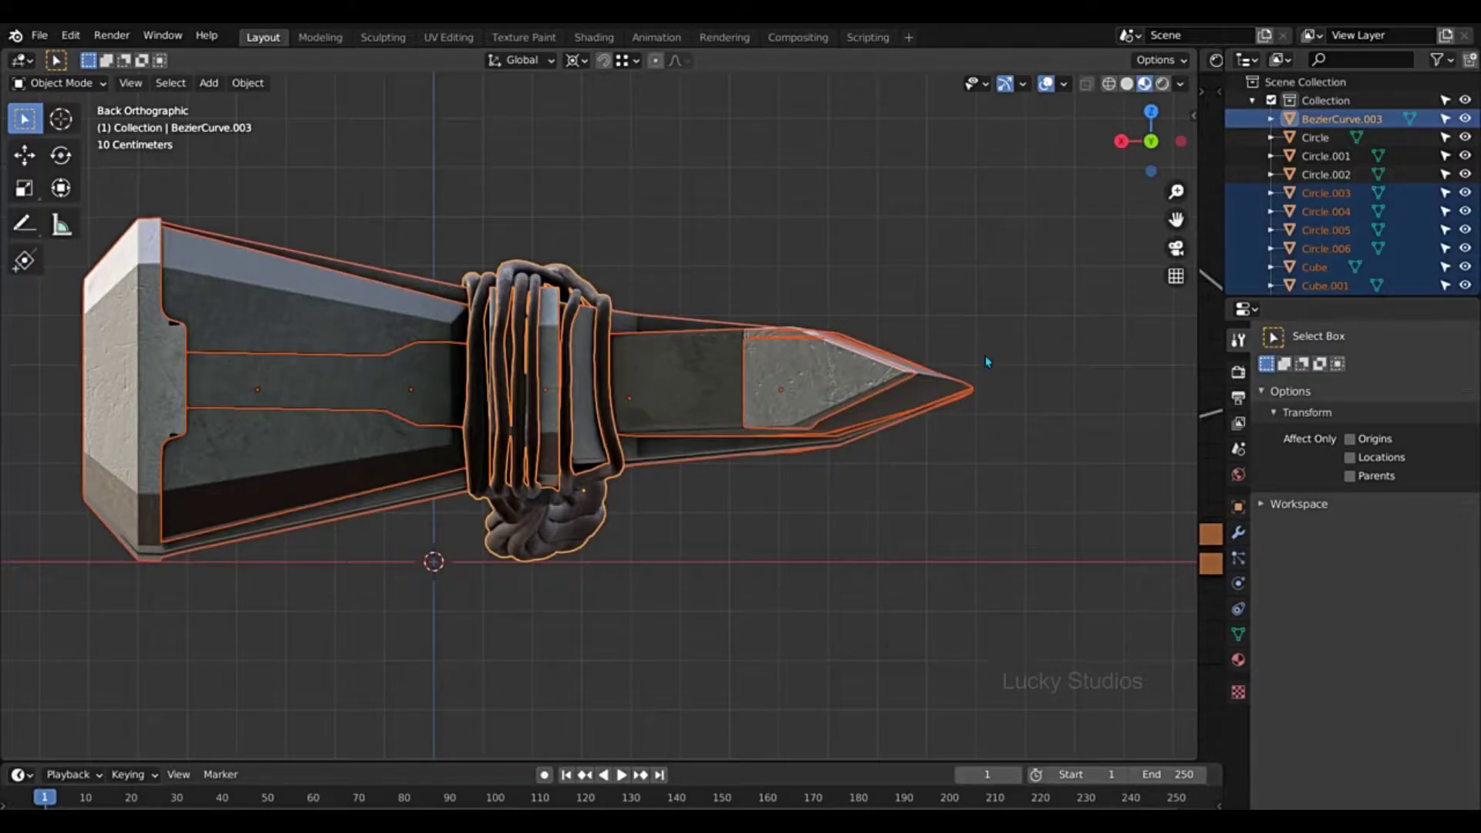
{"action": "key", "text": "r"}
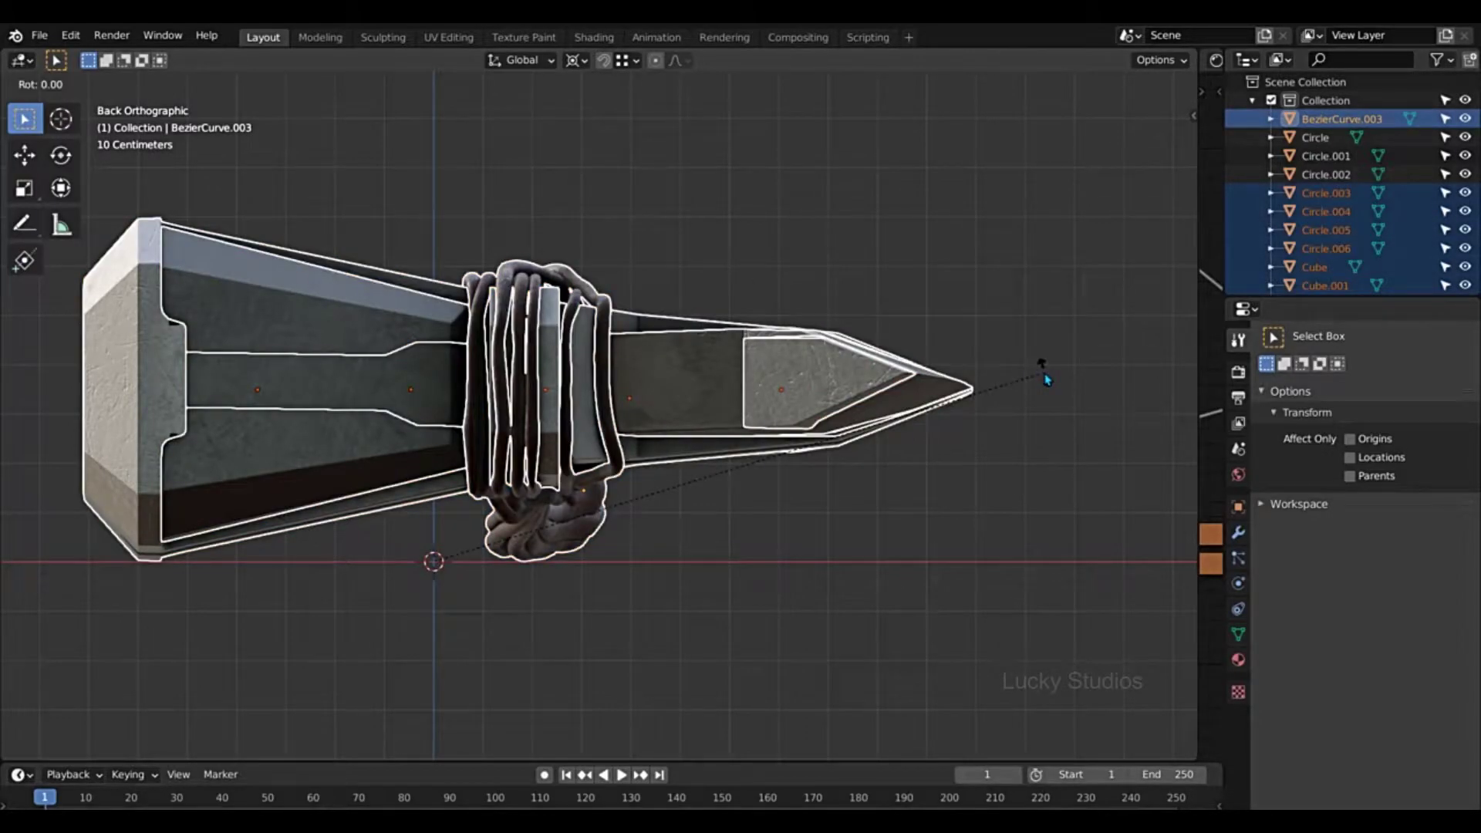
{"action": "right_click", "coordinate": [1046, 378]}
- Reselect all axe parts and rotate them in back view to tilt the blade toward the floor
{"action": "left_click_drag", "start_coordinate": [1035, 260], "coordinate": [128, 516]}
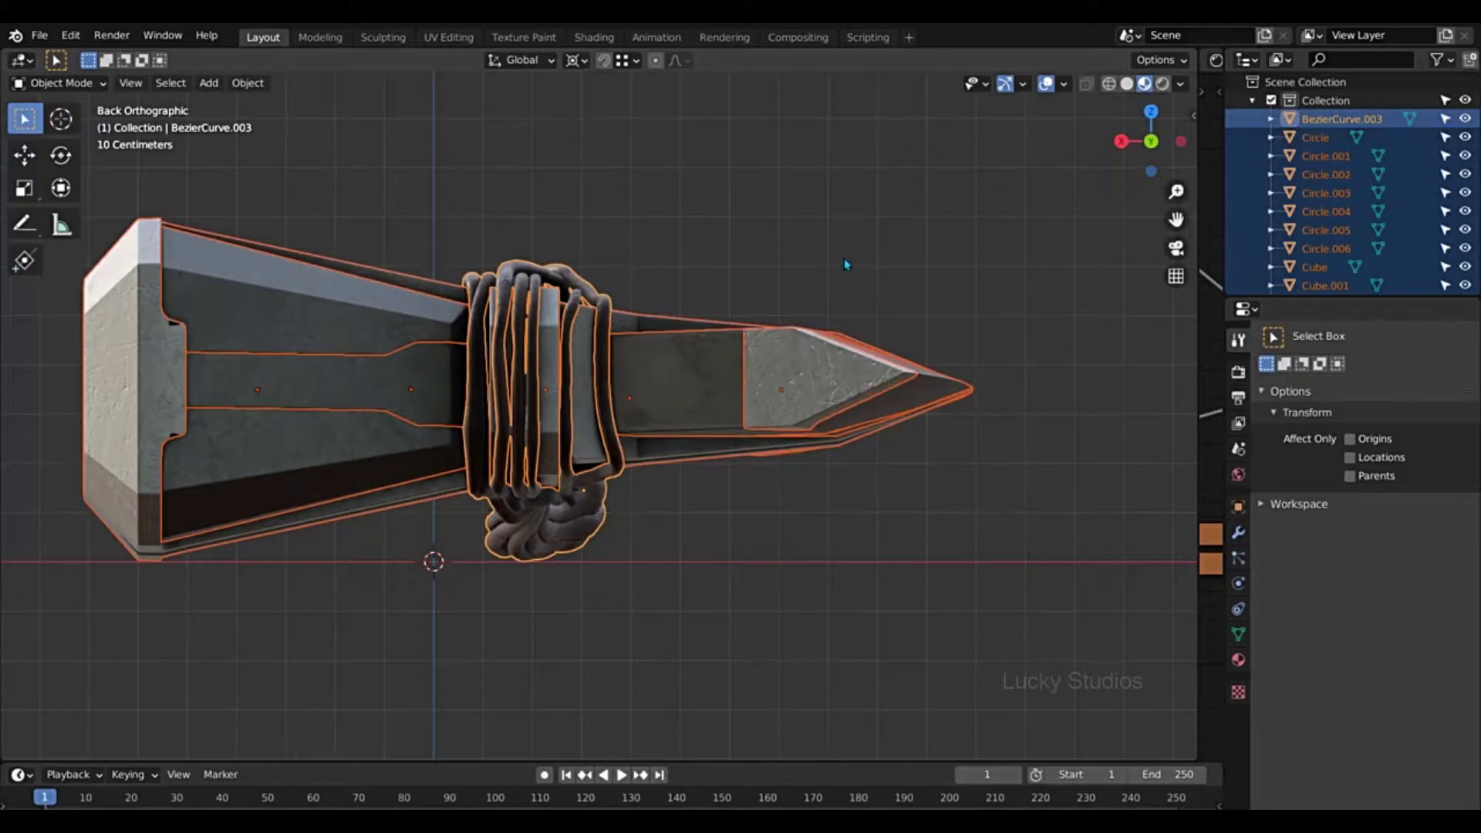
{"action": "scroll", "coordinate": [855, 255], "scroll_direction": "down", "scroll_amount": 2}
{"action": "left_click_drag", "start_coordinate": [1018, 209], "coordinate": [185, 465]}
{"action": "scroll", "coordinate": [878, 296], "scroll_direction": "up", "scroll_amount": 2}
{"action": "key", "text": "r"}
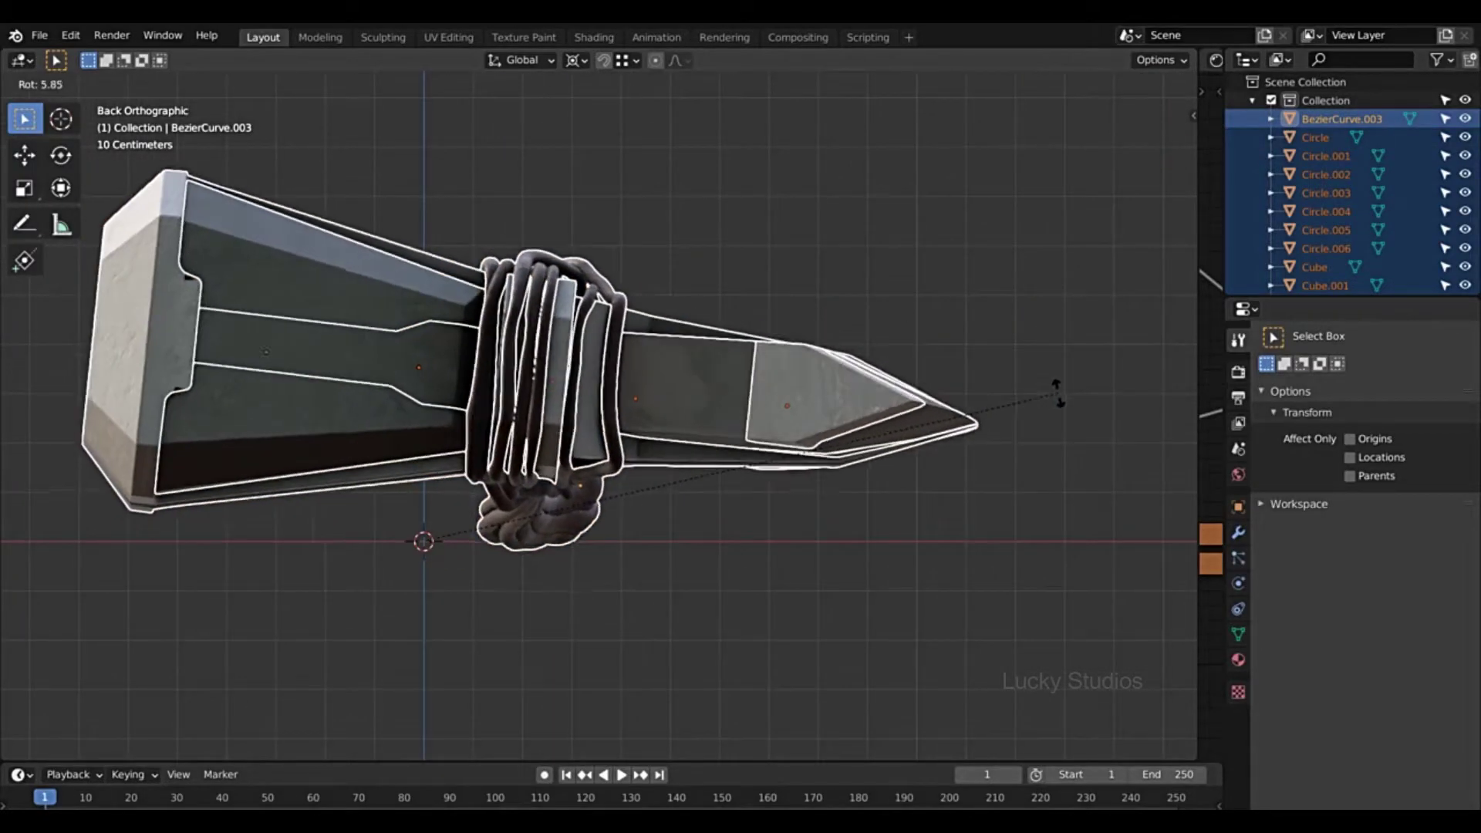
{"action": "left_click", "coordinate": [965, 400]}
- Adjust the axe's tilt in right view, and rotate it a further 3.33° in back view
{"action": "key", "text": "KP_3"}
{"action": "key", "text": "r"}
{"action": "left_click", "coordinate": [1044, 373]}
{"action": "key", "text": "ctrl+KP_1"}
{"action": "scroll", "coordinate": [739, 505], "scroll_direction": "up", "scroll_amount": 2}
{"action": "scroll", "coordinate": [170, 532], "scroll_direction": "down", "scroll_amount": 2}
{"action": "key", "text": "r"}
{"action": "left_click", "coordinate": [794, 429]}
- Rotate the axe about -0.14° in right view to bring the wrapped roots closer to the ground line
{"action": "key", "text": "KP_1"}
{"action": "key", "text": "KP_3"}
{"action": "scroll", "coordinate": [962, 528], "scroll_direction": "up", "scroll_amount": 3}
{"action": "key", "text": "r"}
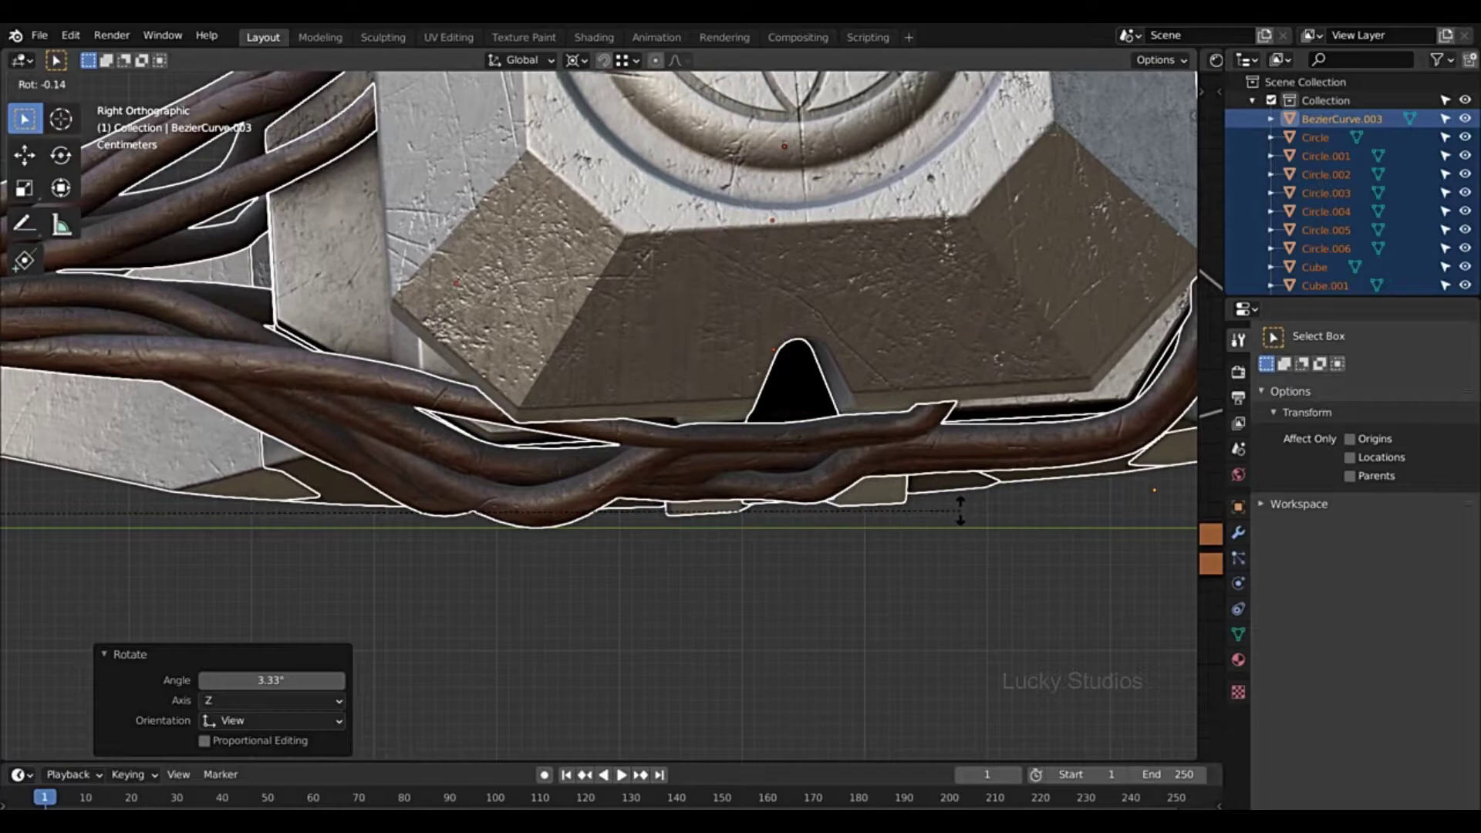
{"action": "left_click", "coordinate": [962, 508]}
- Rotate the axe slightly about the global Y axis to refine how its head rests on the floor
{"action": "scroll", "coordinate": [964, 505], "scroll_direction": "down", "scroll_amount": 2}
{"action": "scroll", "coordinate": [731, 505], "scroll_direction": "up", "scroll_amount": 2}
{"action": "scroll", "coordinate": [780, 498], "scroll_direction": "up", "scroll_amount": 1}
{"action": "key", "text": "r"}
{"action": "key", "text": "y"}
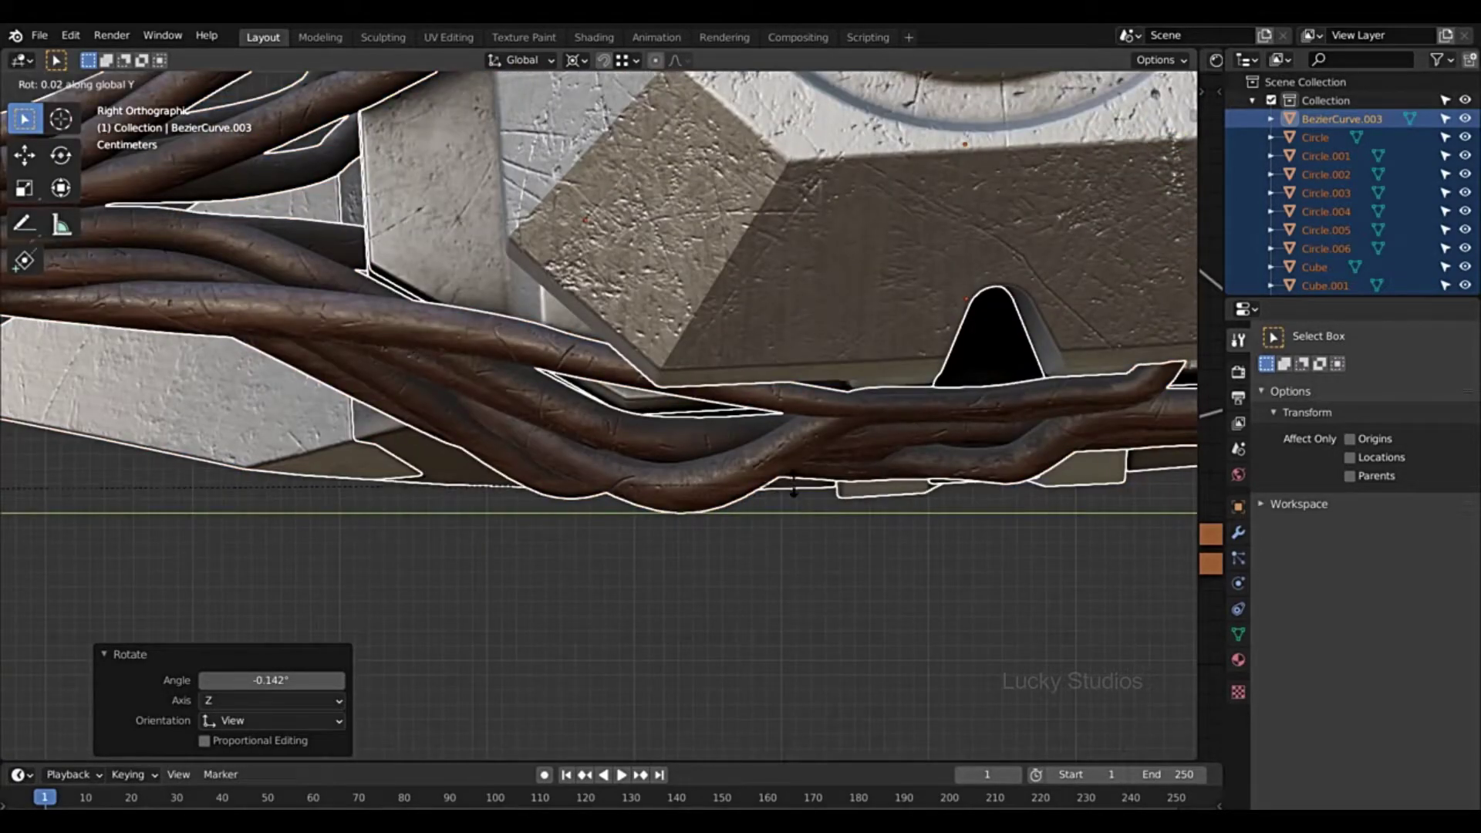
{"action": "left_click", "coordinate": [604, 739]}
- Fine-tune the axe's resting angle with a last rotation of about 0.72°, and inspect it lying on the floor plane
{"action": "scroll", "coordinate": [522, 398], "scroll_direction": "down", "scroll_amount": 5}
{"action": "scroll", "coordinate": [522, 397], "scroll_direction": "up", "scroll_amount": 5}
{"action": "key", "text": "r"}
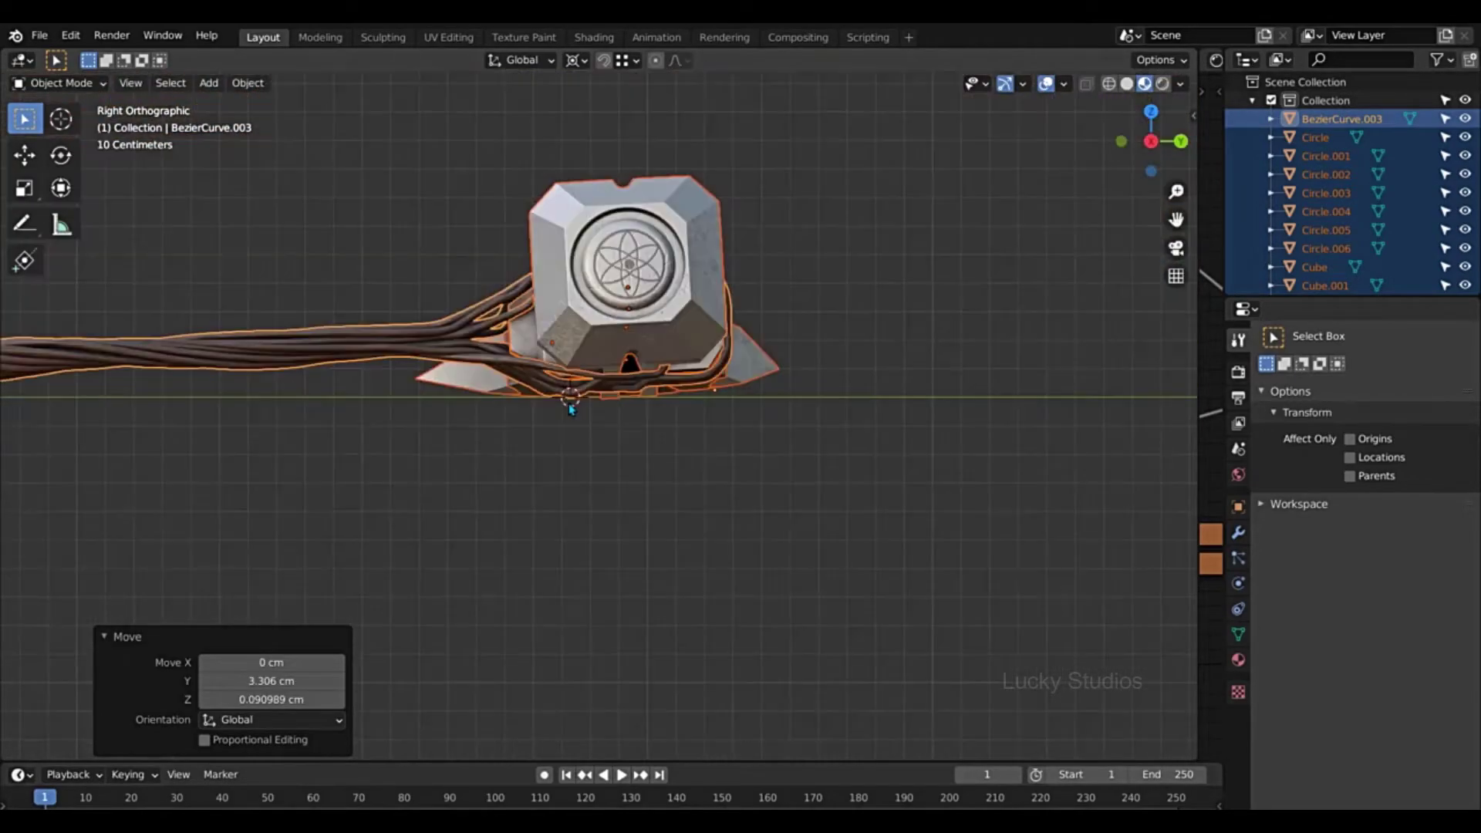
{"action": "scroll", "coordinate": [573, 406], "scroll_direction": "up", "scroll_amount": 5}
{"action": "key", "text": "r"}
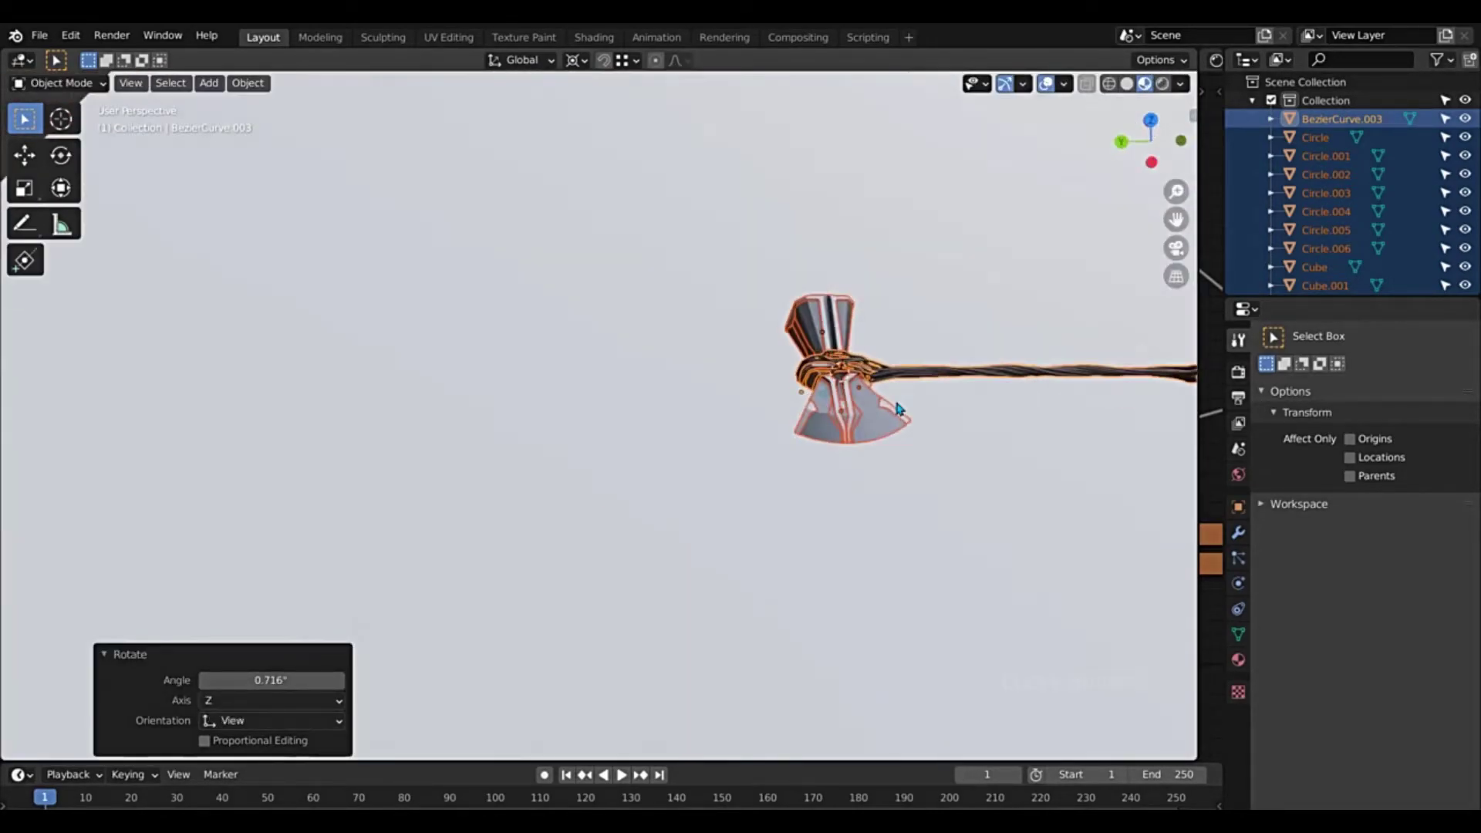
{"action": "scroll", "coordinate": [391, 388], "scroll_direction": "up", "scroll_amount": 3}
{"action": "middle_click_drag", "start_coordinate": [432, 371], "coordinate": [311, 372]}
{"action": "scroll", "coordinate": [382, 367], "scroll_direction": "up", "scroll_amount": 4}
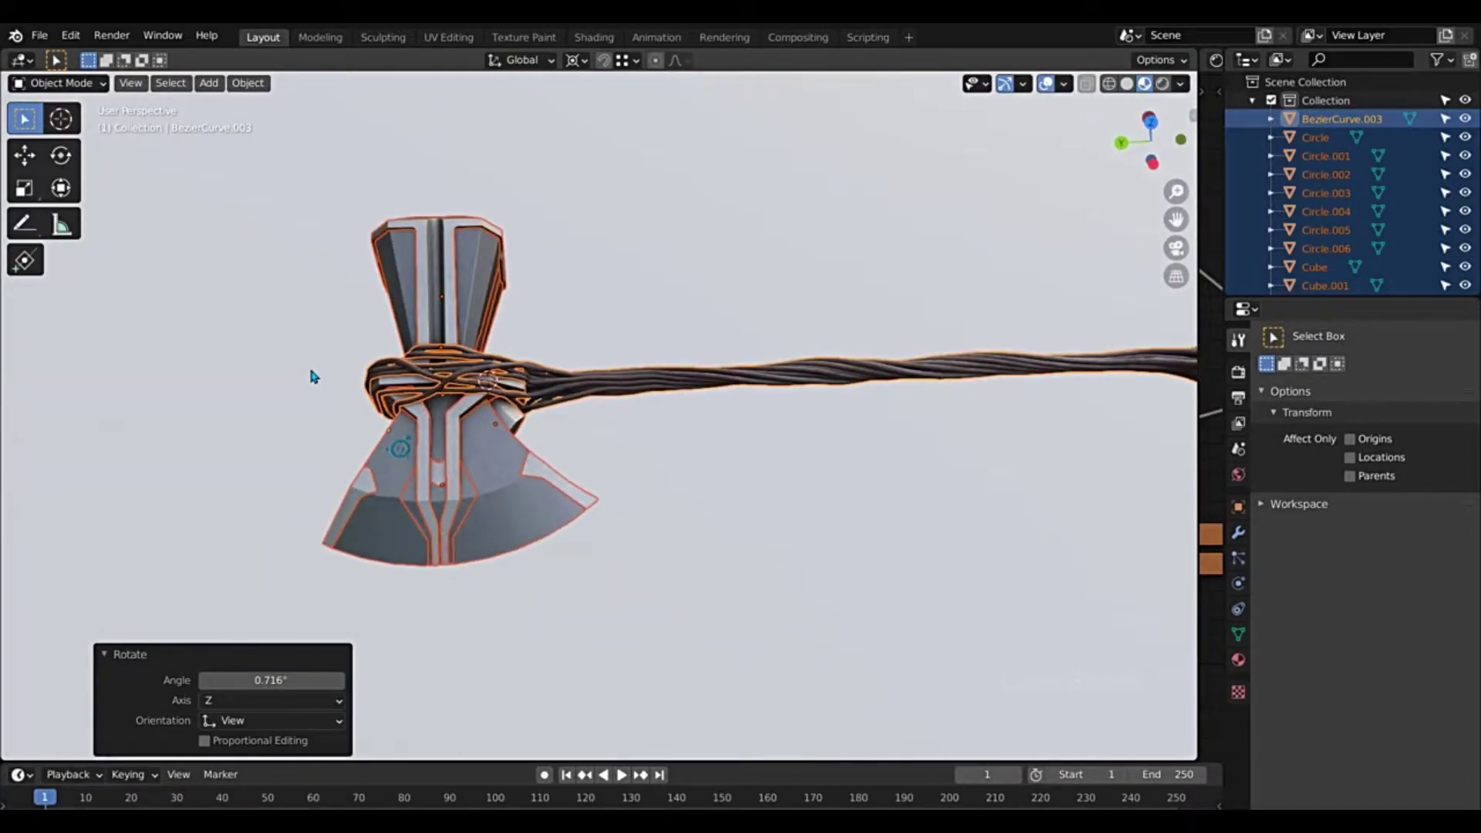
- Select the floor plane, widen the shader editor beside the 3D view, and create a new material for the plane
{"action": "left_click", "coordinate": [311, 371]}
{"action": "scroll", "coordinate": [425, 404], "scroll_direction": "down", "scroll_amount": 3}
{"action": "scroll", "coordinate": [462, 413], "scroll_direction": "down", "scroll_amount": 5}
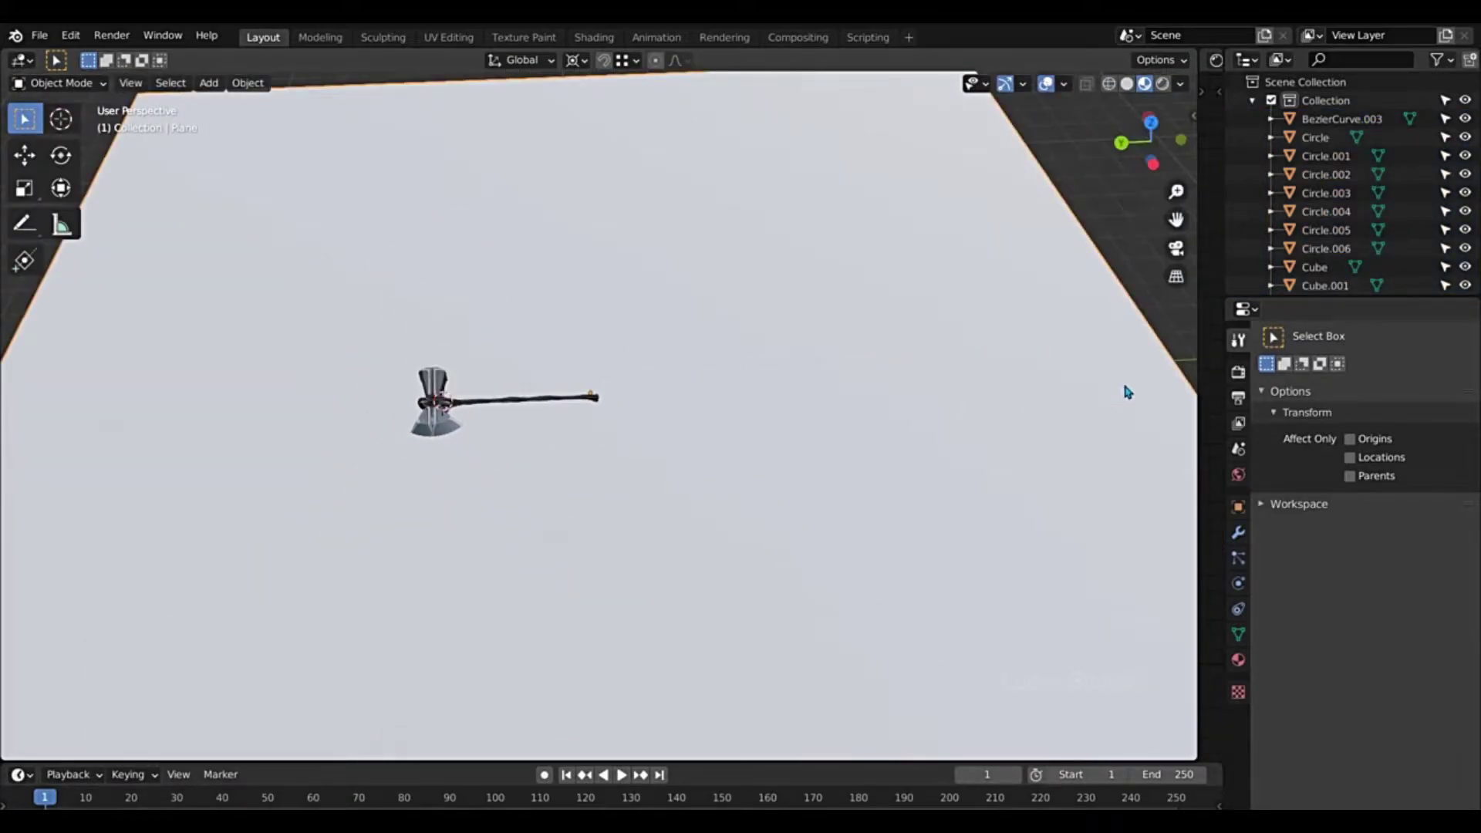
{"action": "left_click_drag", "start_coordinate": [1079, 392], "coordinate": [760, 394]}
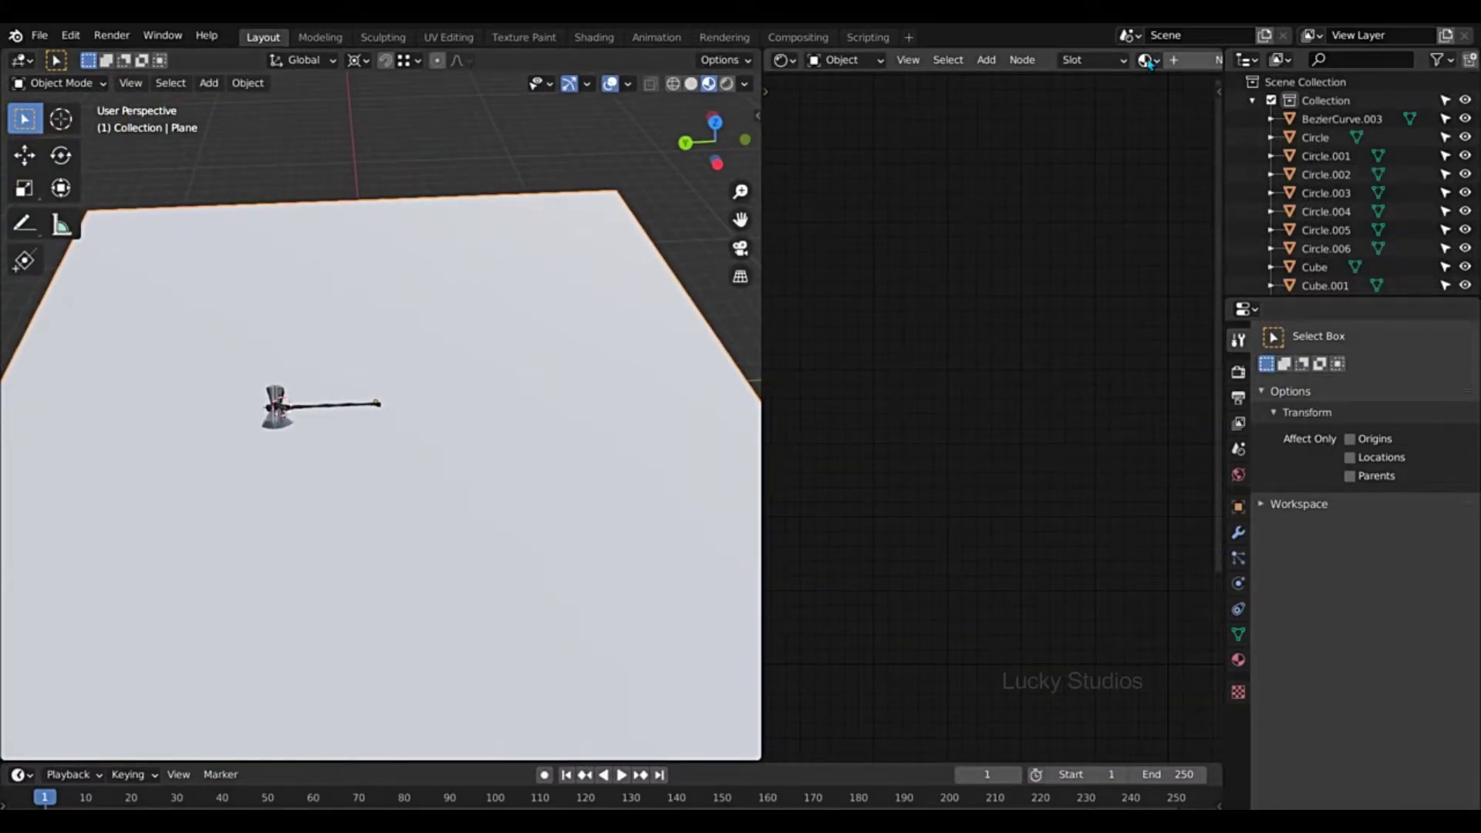
{"action": "left_click", "coordinate": [1189, 63]}
- Add scratches.jpg from the Blueprint folder as an image texture node and place it beside the Principled BSDF
{"action": "middle_click_drag", "start_coordinate": [1175, 460], "coordinate": [966, 341]}
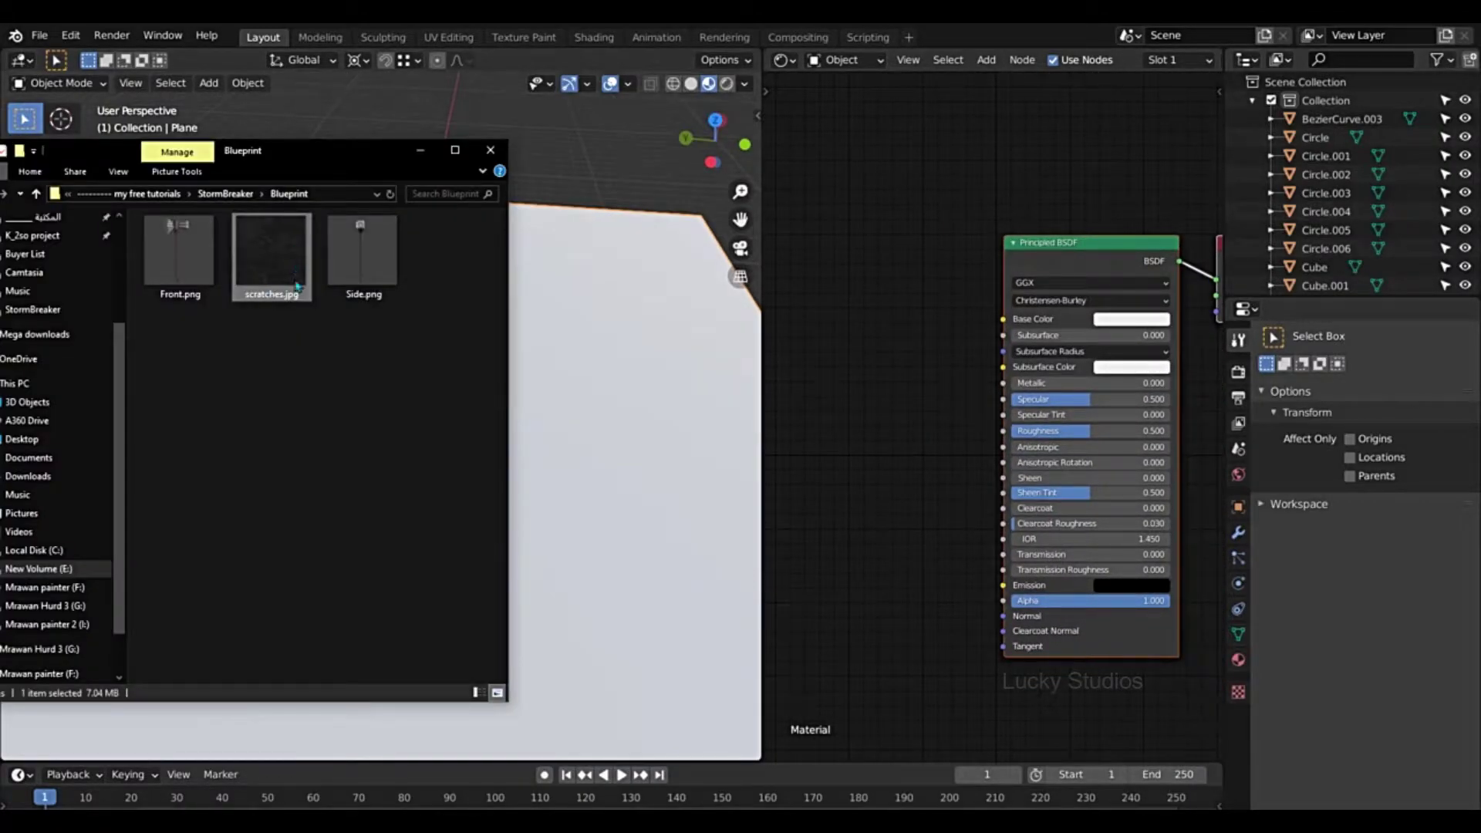
{"action": "left_click_drag", "start_coordinate": [269, 261], "coordinate": [872, 316]}
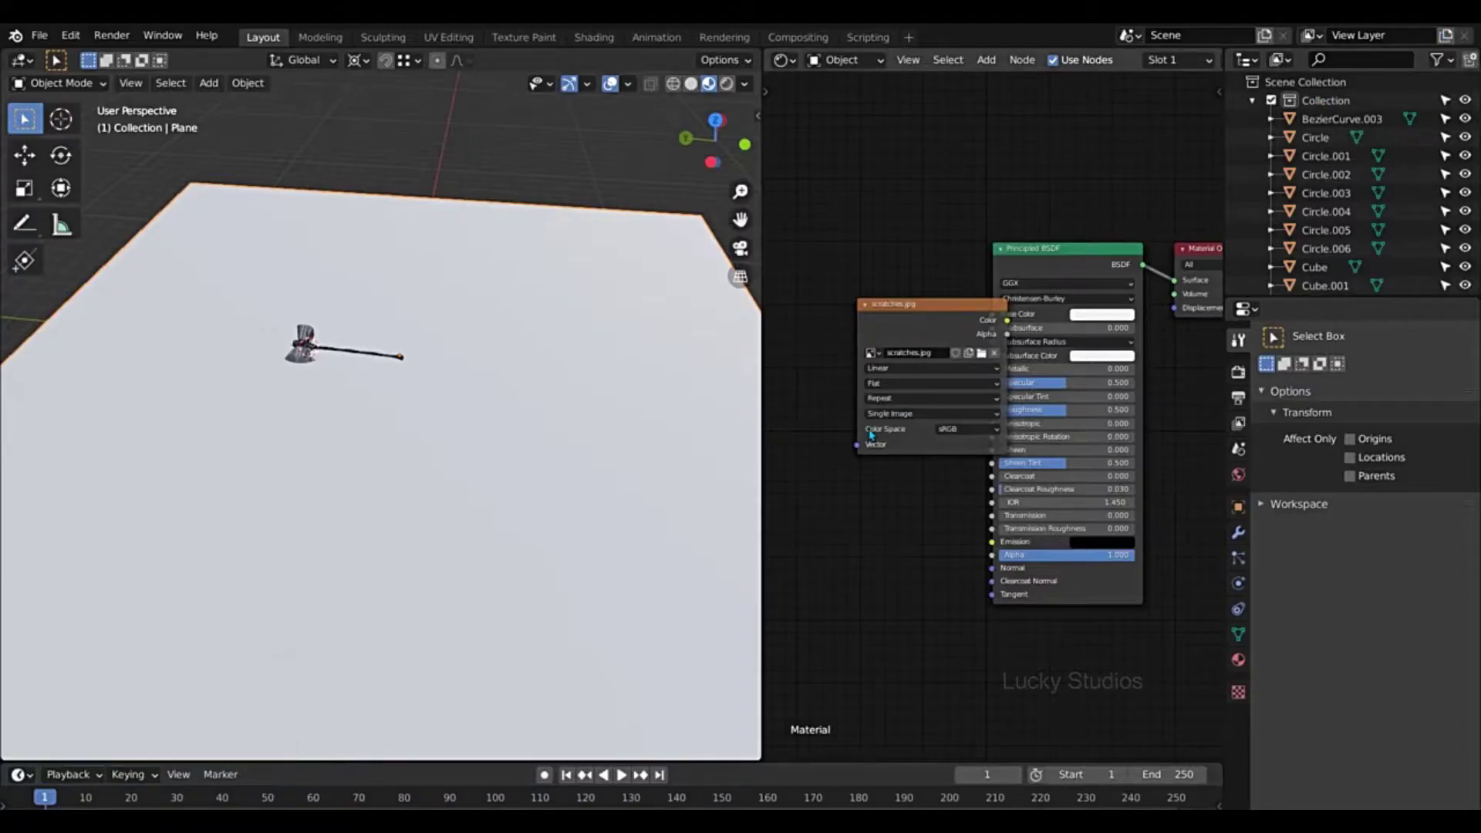
{"action": "left_click_drag", "start_coordinate": [942, 318], "coordinate": [887, 318]}
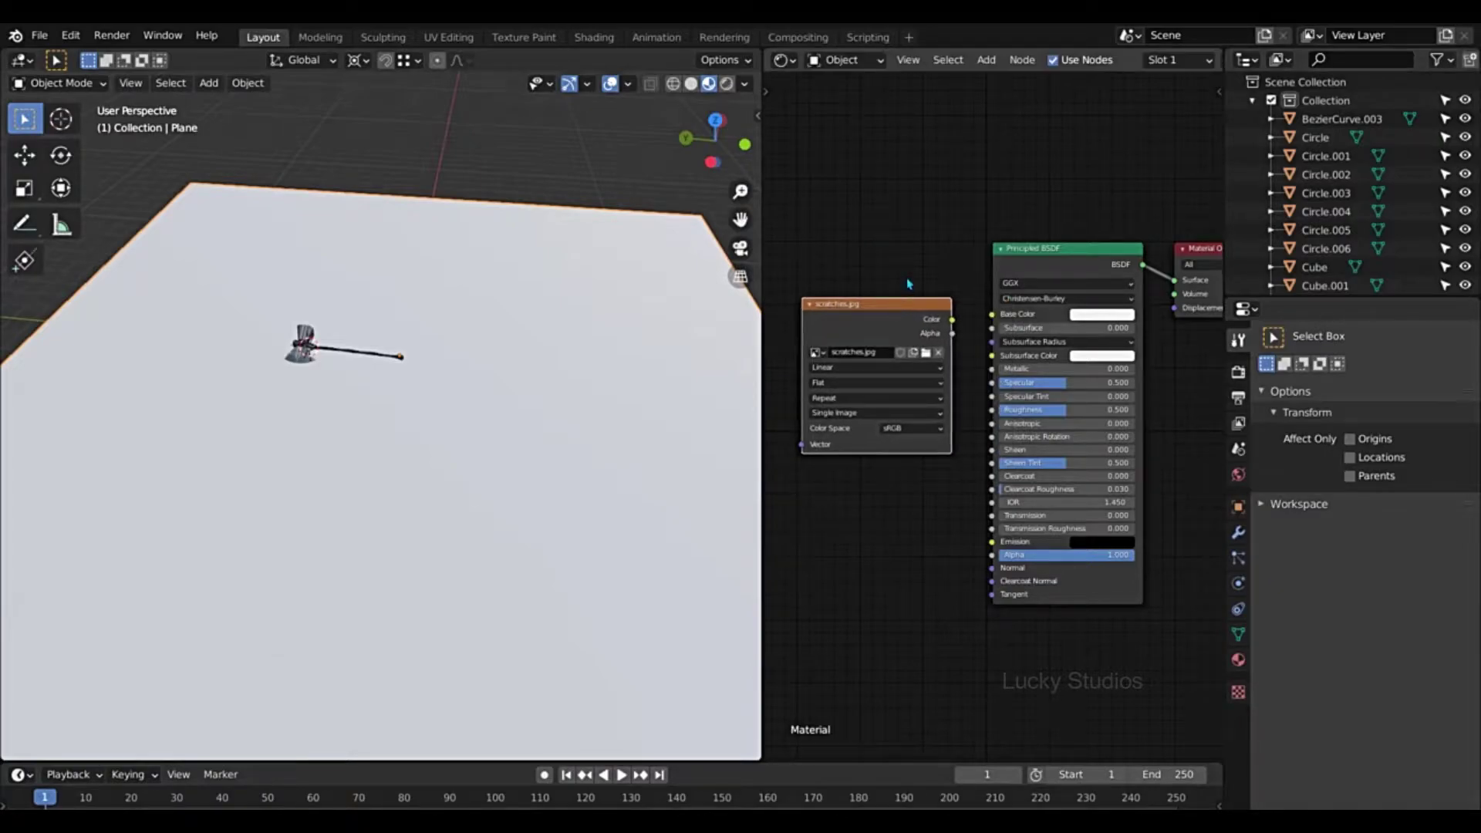
- Darken the floor material's Base Color to a value of about 0.124
{"action": "scroll", "coordinate": [907, 292], "scroll_direction": "up", "scroll_amount": 2}
{"action": "middle_click_drag", "start_coordinate": [907, 292], "coordinate": [969, 271]}
{"action": "left_click", "coordinate": [1129, 327]}
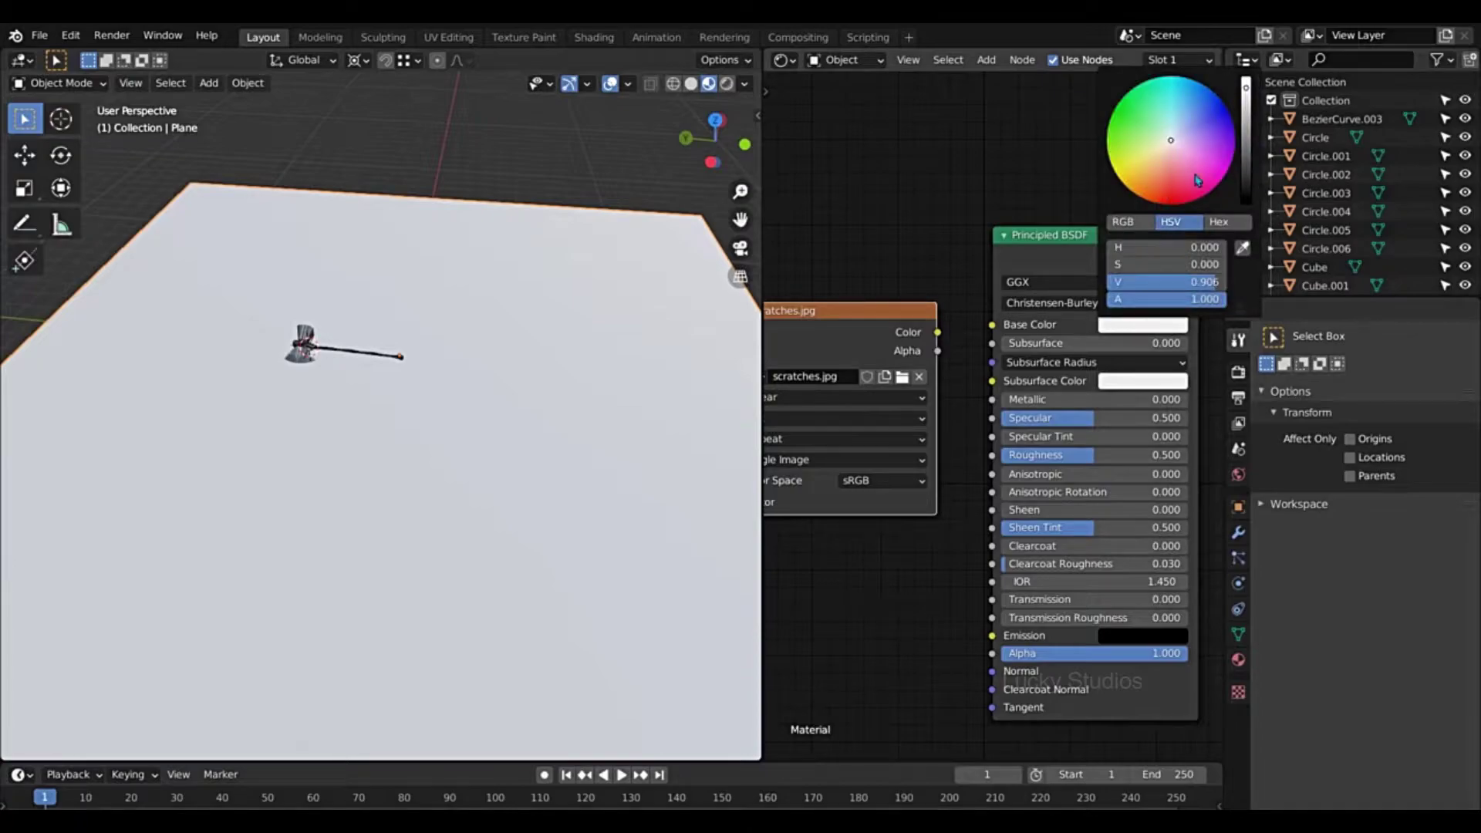
{"action": "left_click", "coordinate": [1249, 179]}
{"action": "left_click_drag", "start_coordinate": [1246, 180], "coordinate": [1245, 188]}
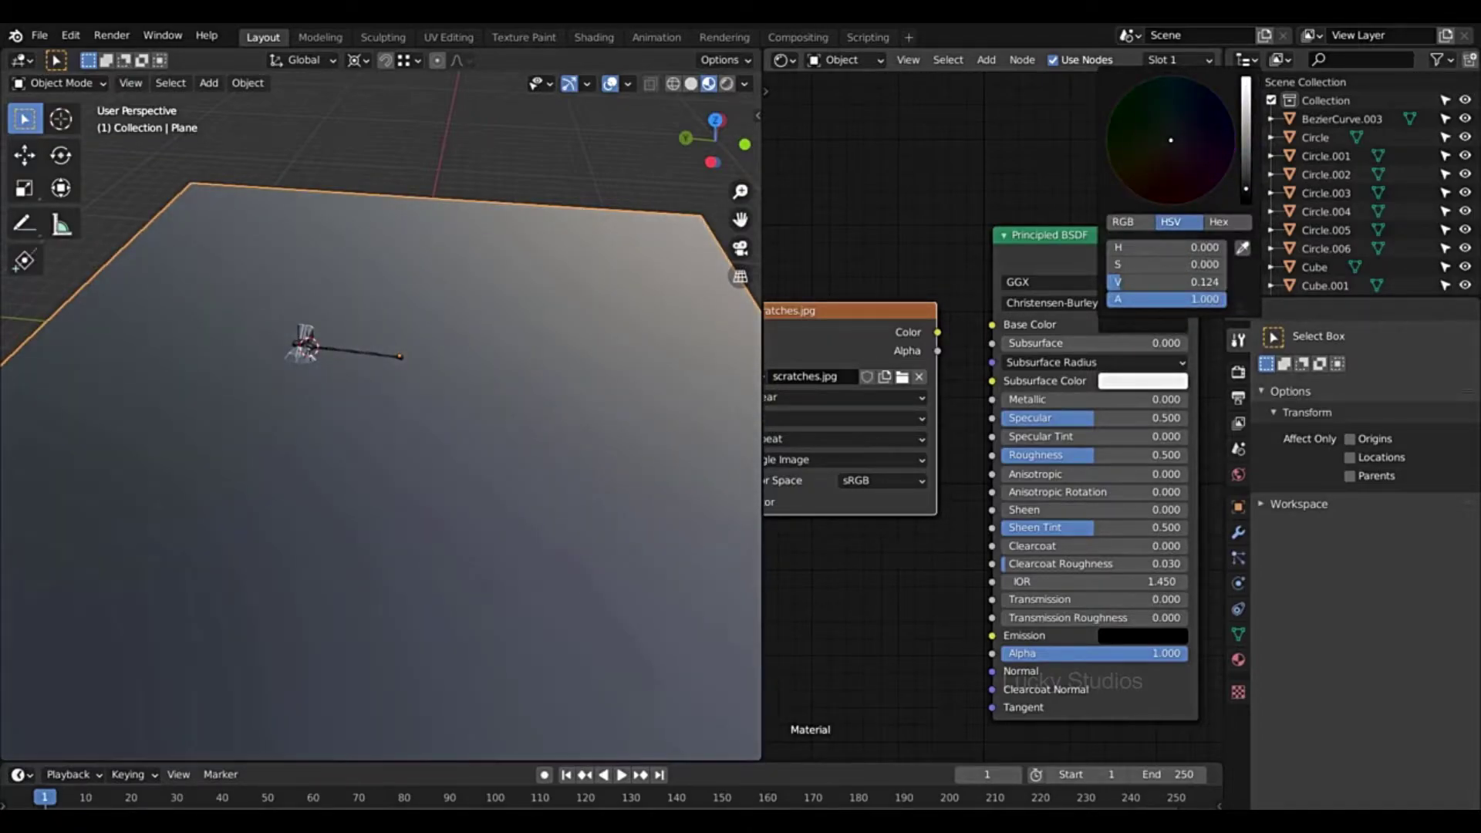
{"action": "left_click", "coordinate": [880, 237]}
- Connect the scratches image's Color output to the Principled BSDF's Roughness input and inspect the floor's reflections
{"action": "middle_click_drag", "start_coordinate": [931, 250], "coordinate": [1008, 190]}
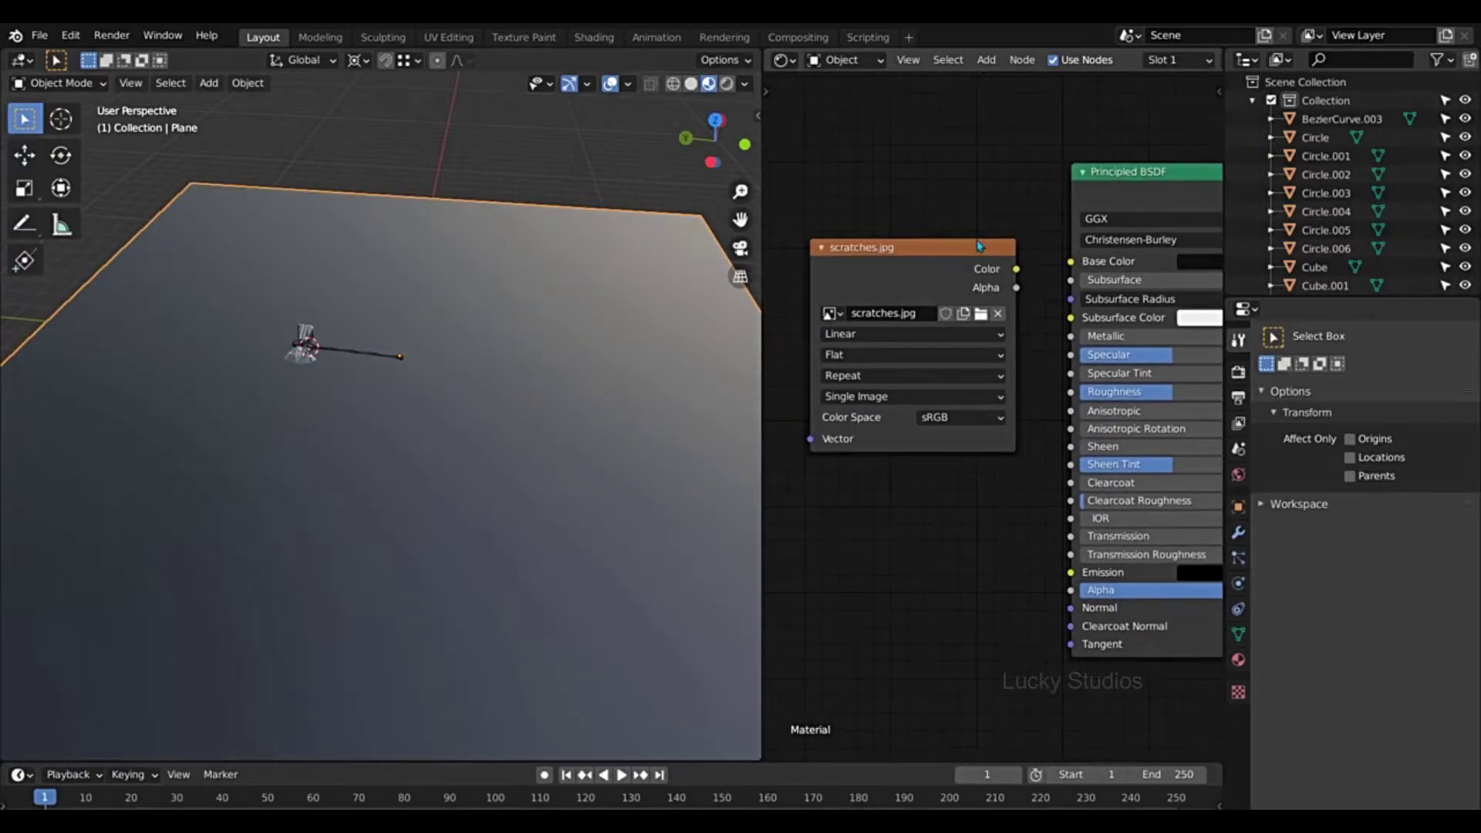
{"action": "left_click_drag", "start_coordinate": [937, 271], "coordinate": [875, 346]}
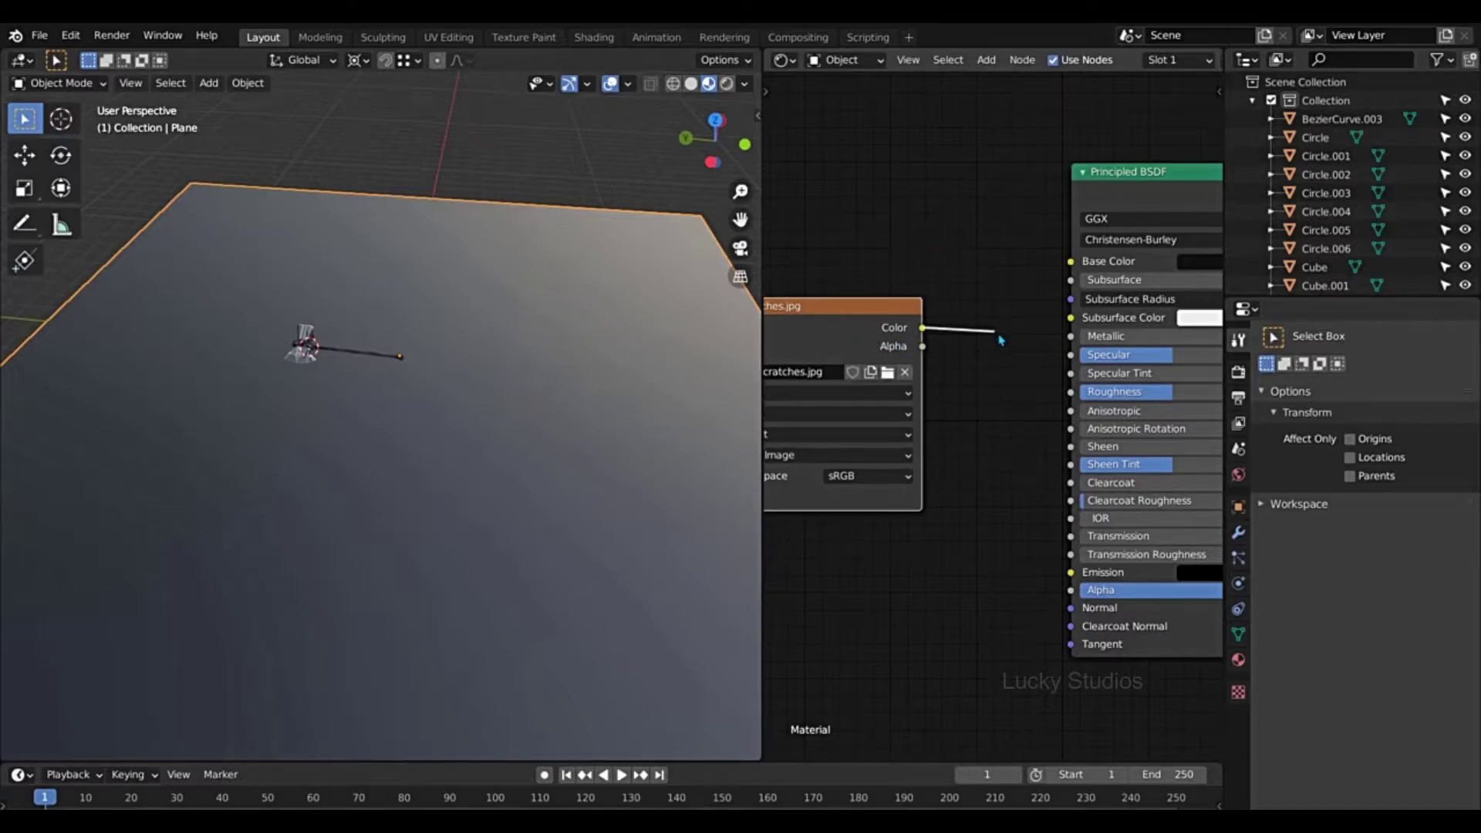
{"action": "left_click_drag", "start_coordinate": [1065, 395], "coordinate": [1069, 392]}
{"action": "scroll", "coordinate": [967, 219], "scroll_direction": "down", "scroll_amount": 1}
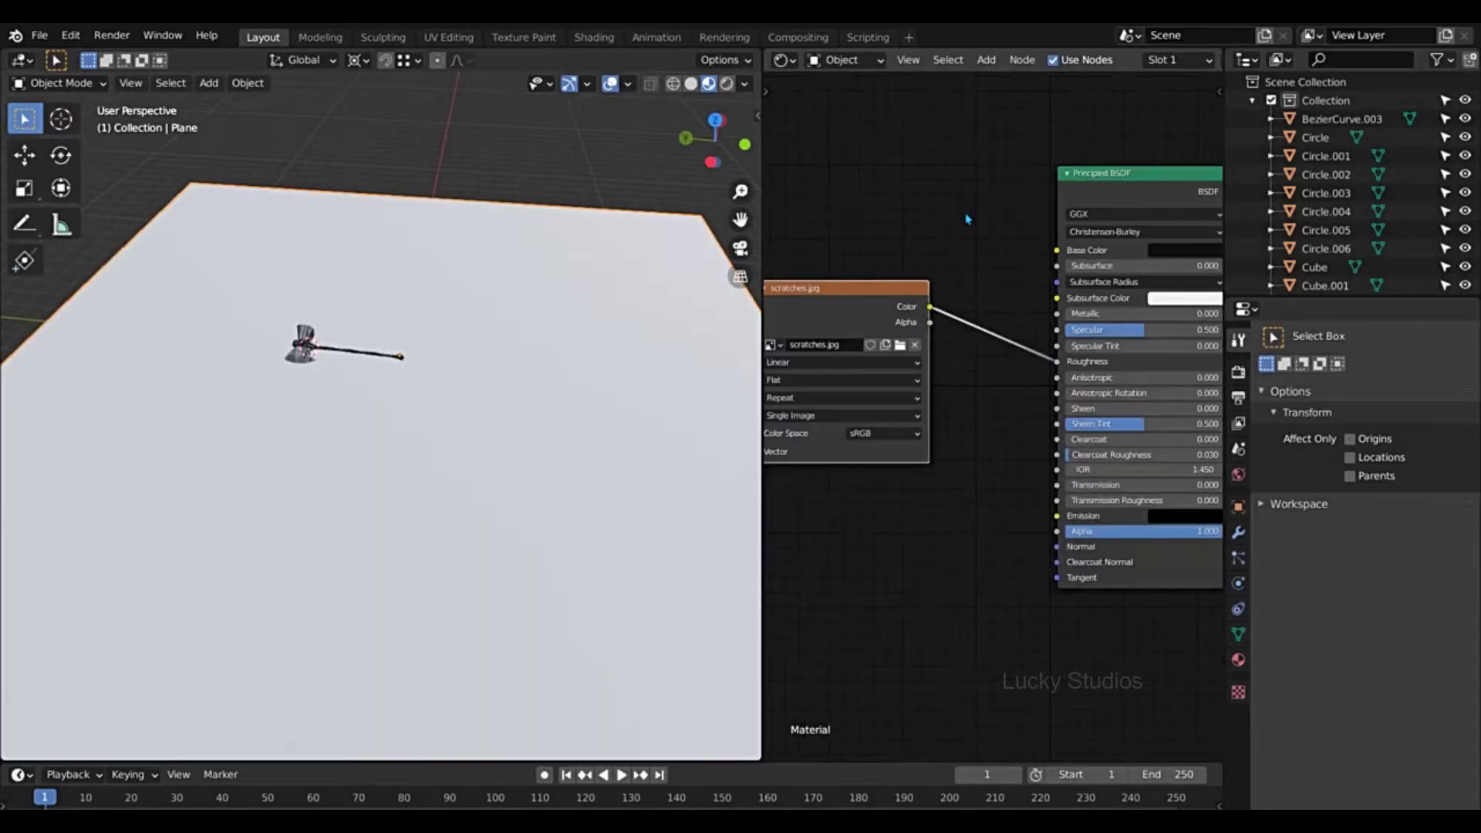
{"action": "scroll", "coordinate": [912, 212], "scroll_direction": "down", "scroll_amount": 1}
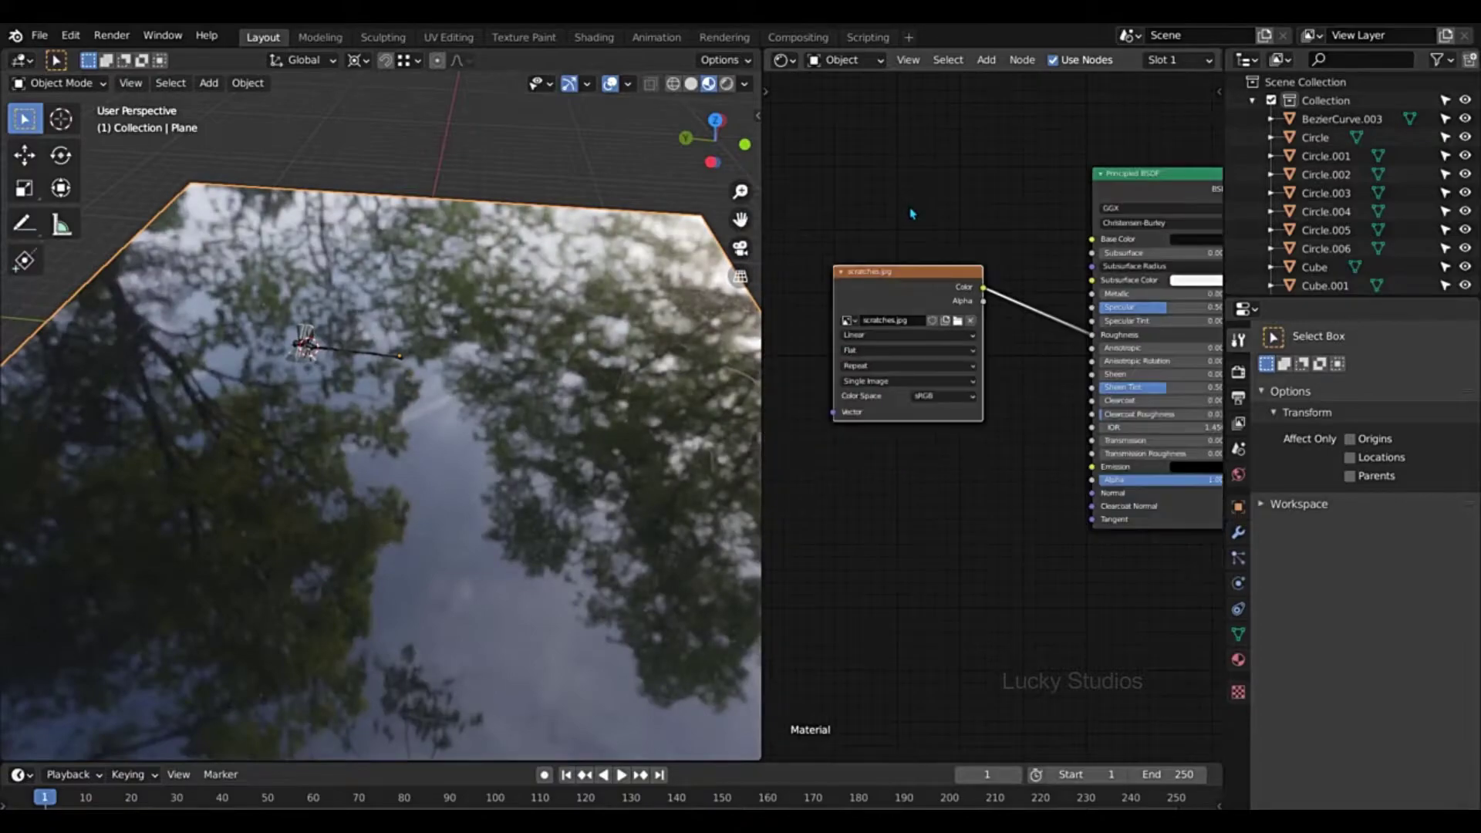
{"action": "middle_click_drag", "start_coordinate": [505, 406], "coordinate": [546, 375]}
{"action": "scroll", "coordinate": [546, 375], "scroll_direction": "up", "scroll_amount": 4}
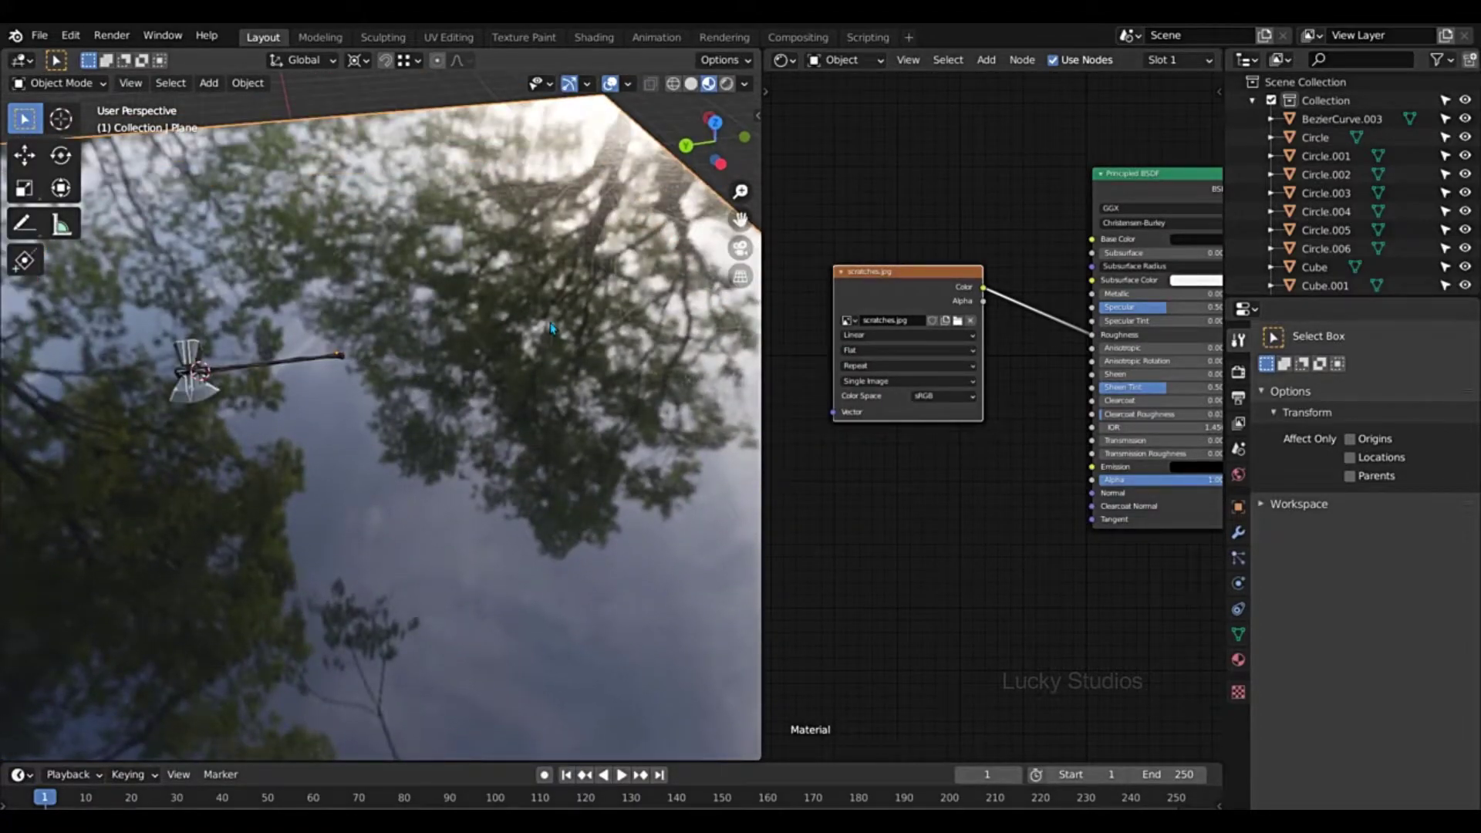
{"action": "middle_click_drag", "start_coordinate": [452, 270], "coordinate": [463, 373]}
{"action": "scroll", "coordinate": [850, 209], "scroll_direction": "down", "scroll_amount": 2}
- Add Texture Coordinate and Mapping nodes to the scratches image texture and set the mapping scale to 4 on all axes
{"action": "middle_click_drag", "start_coordinate": [978, 232], "coordinate": [1040, 259]}
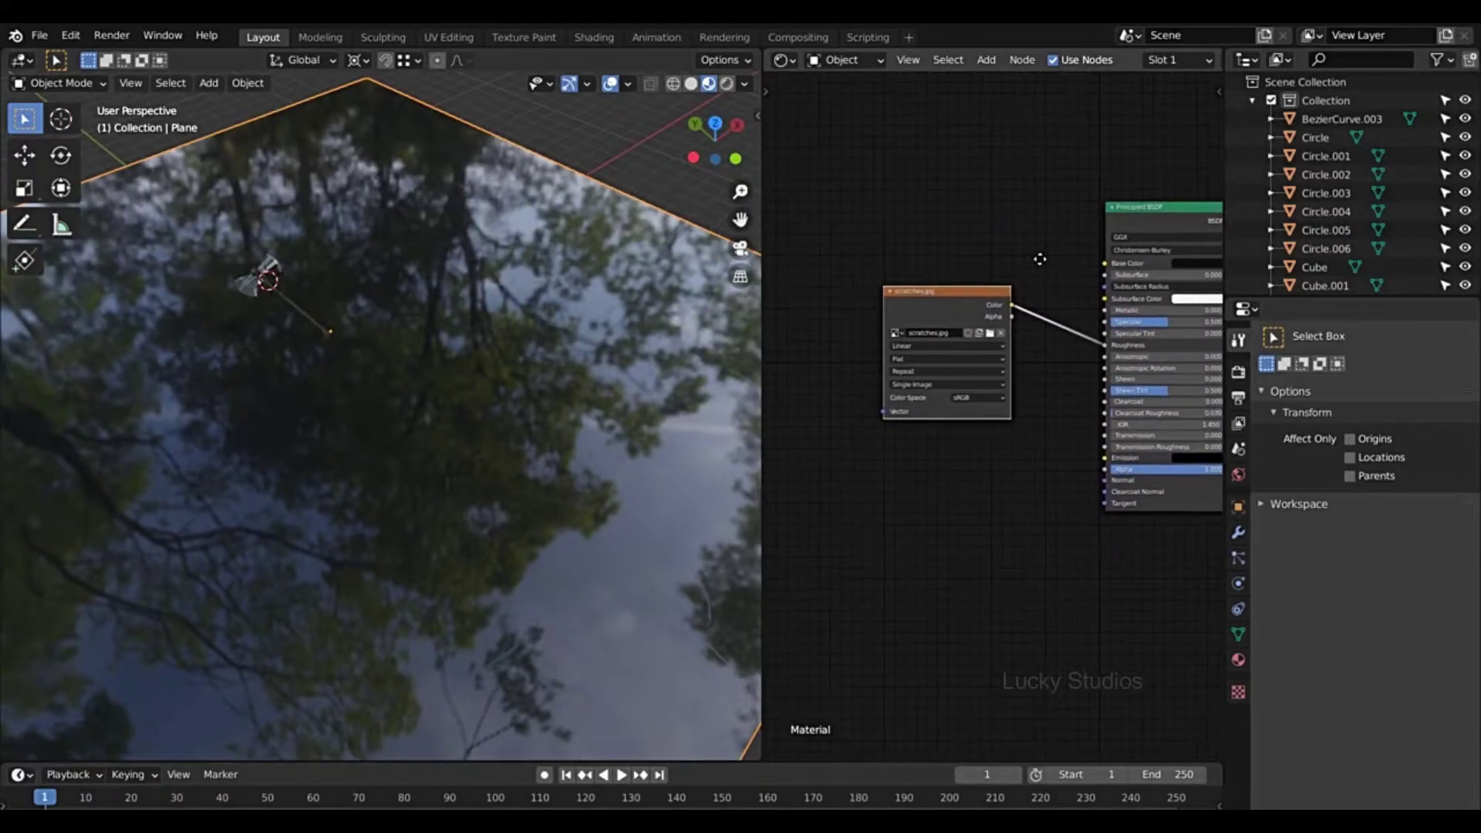
{"action": "left_click_drag", "start_coordinate": [962, 308], "coordinate": [901, 324]}
{"action": "middle_click_drag", "start_coordinate": [975, 281], "coordinate": [936, 289]}
{"action": "left_click_drag", "start_coordinate": [937, 304], "coordinate": [1019, 268]}
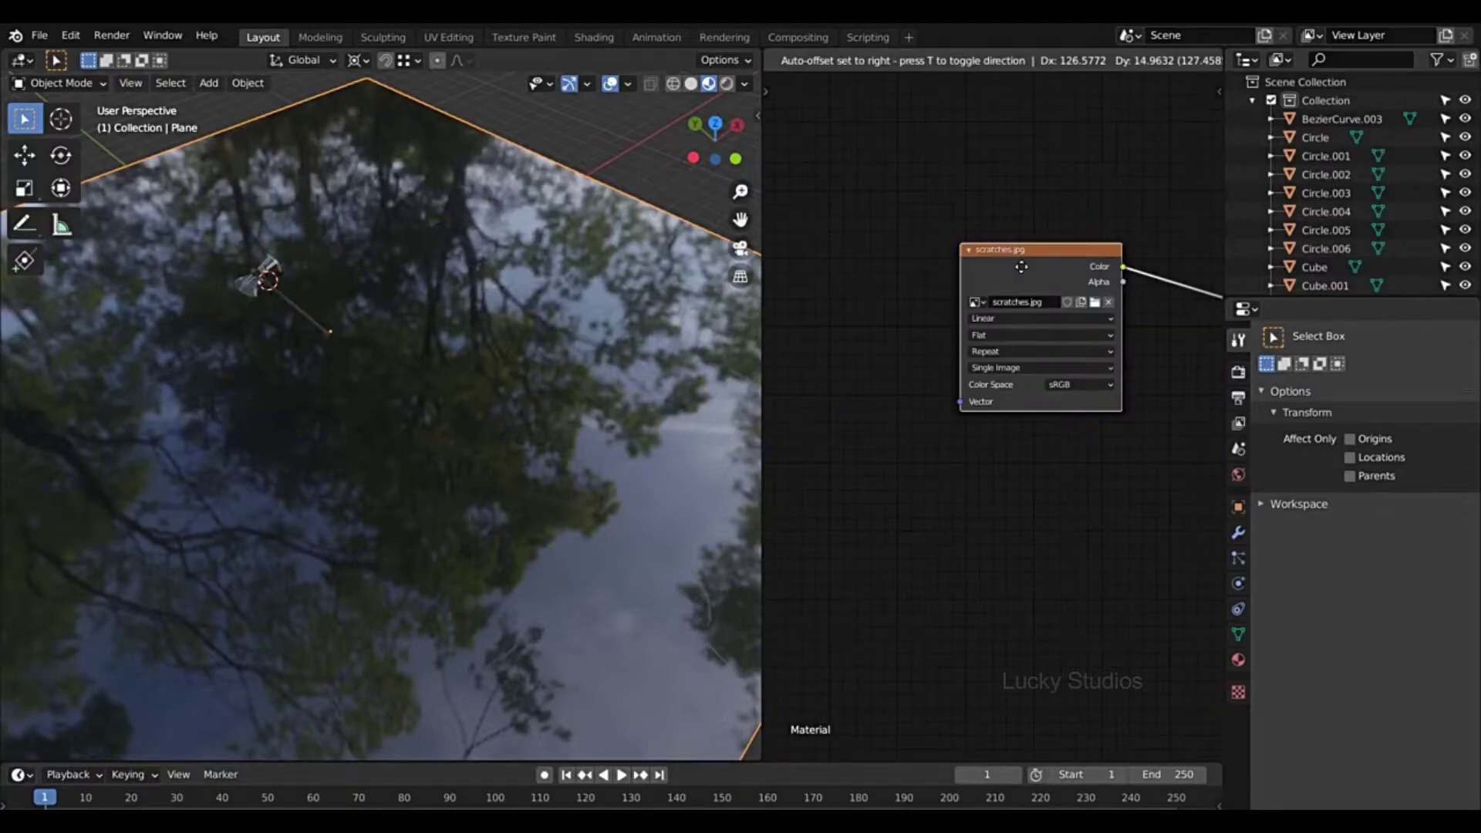
{"action": "key", "text": "ctrl+t"}
{"action": "middle_click_drag", "start_coordinate": [862, 183], "coordinate": [1006, 170]}
{"action": "middle_click_drag", "start_coordinate": [842, 205], "coordinate": [867, 174]}
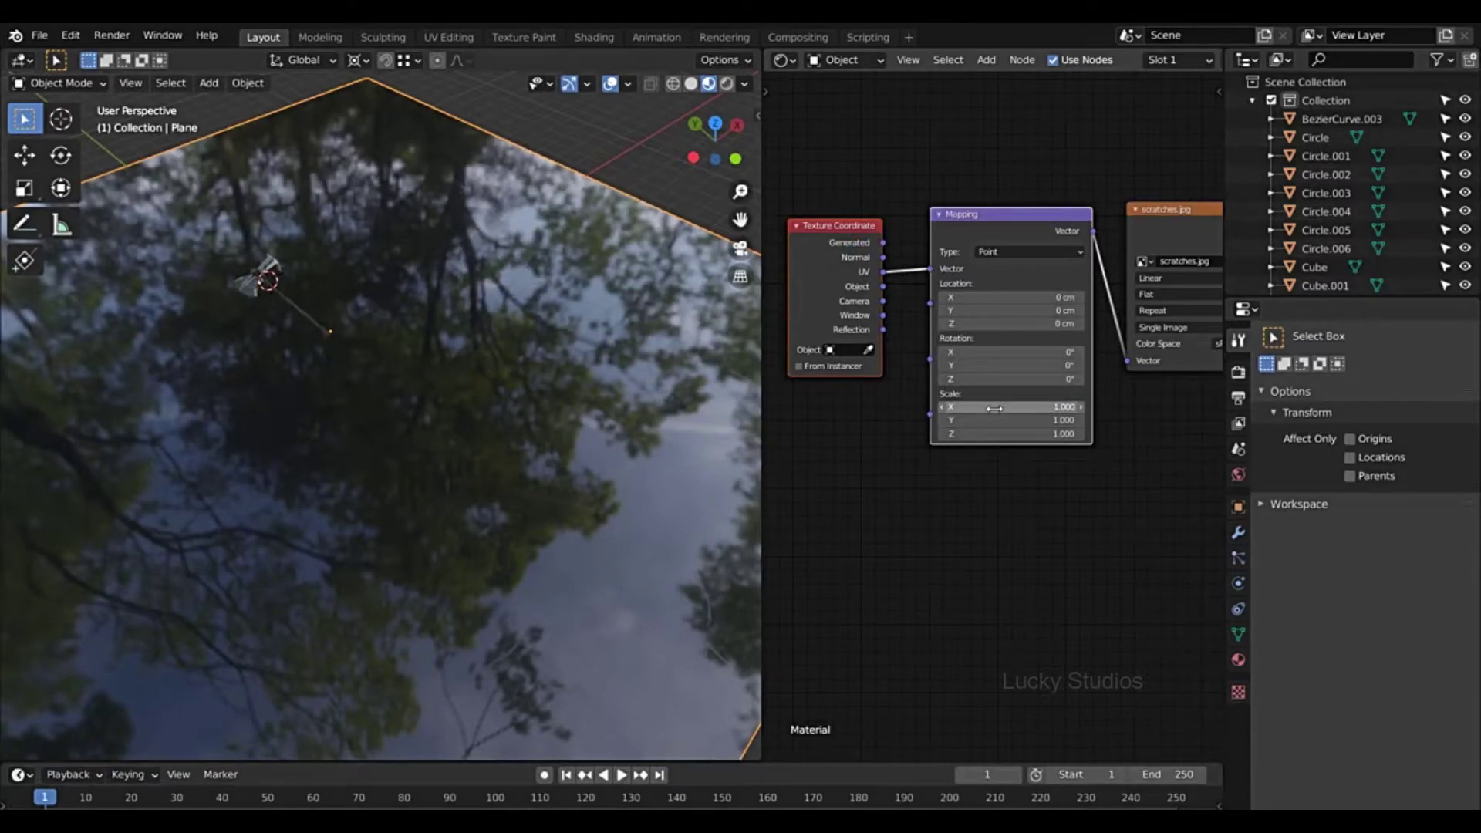
{"action": "scroll", "coordinate": [1125, 427], "scroll_direction": "up", "scroll_amount": 1}
{"action": "middle_click_drag", "start_coordinate": [1164, 407], "coordinate": [1068, 358]}
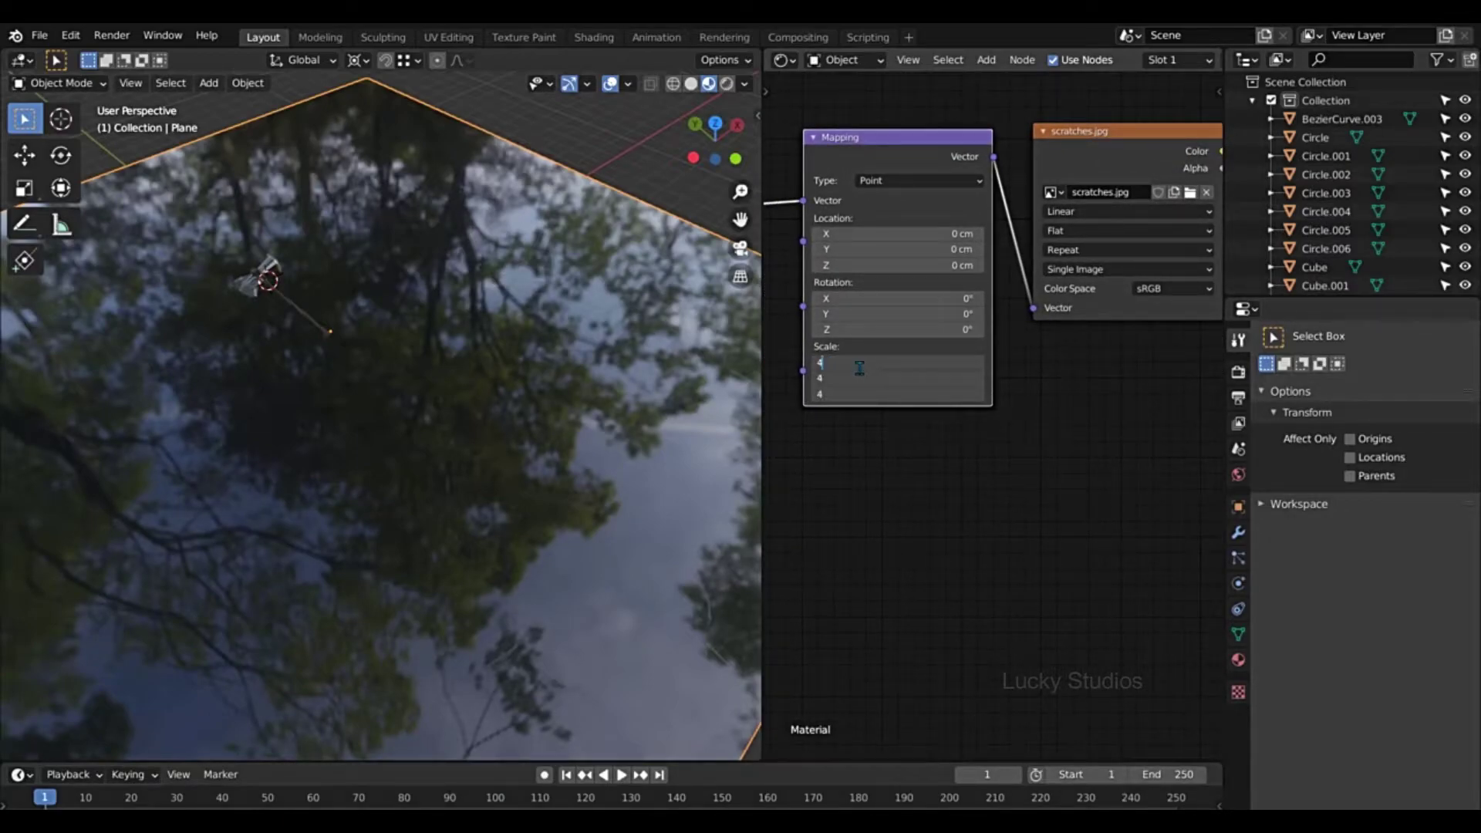
- Set the scratches texture's color space to Non-Color and examine the scratches around the axe head
{"action": "middle_click_drag", "start_coordinate": [1066, 386], "coordinate": [841, 502]}
{"action": "middle_click_drag", "start_coordinate": [1056, 289], "coordinate": [922, 348]}
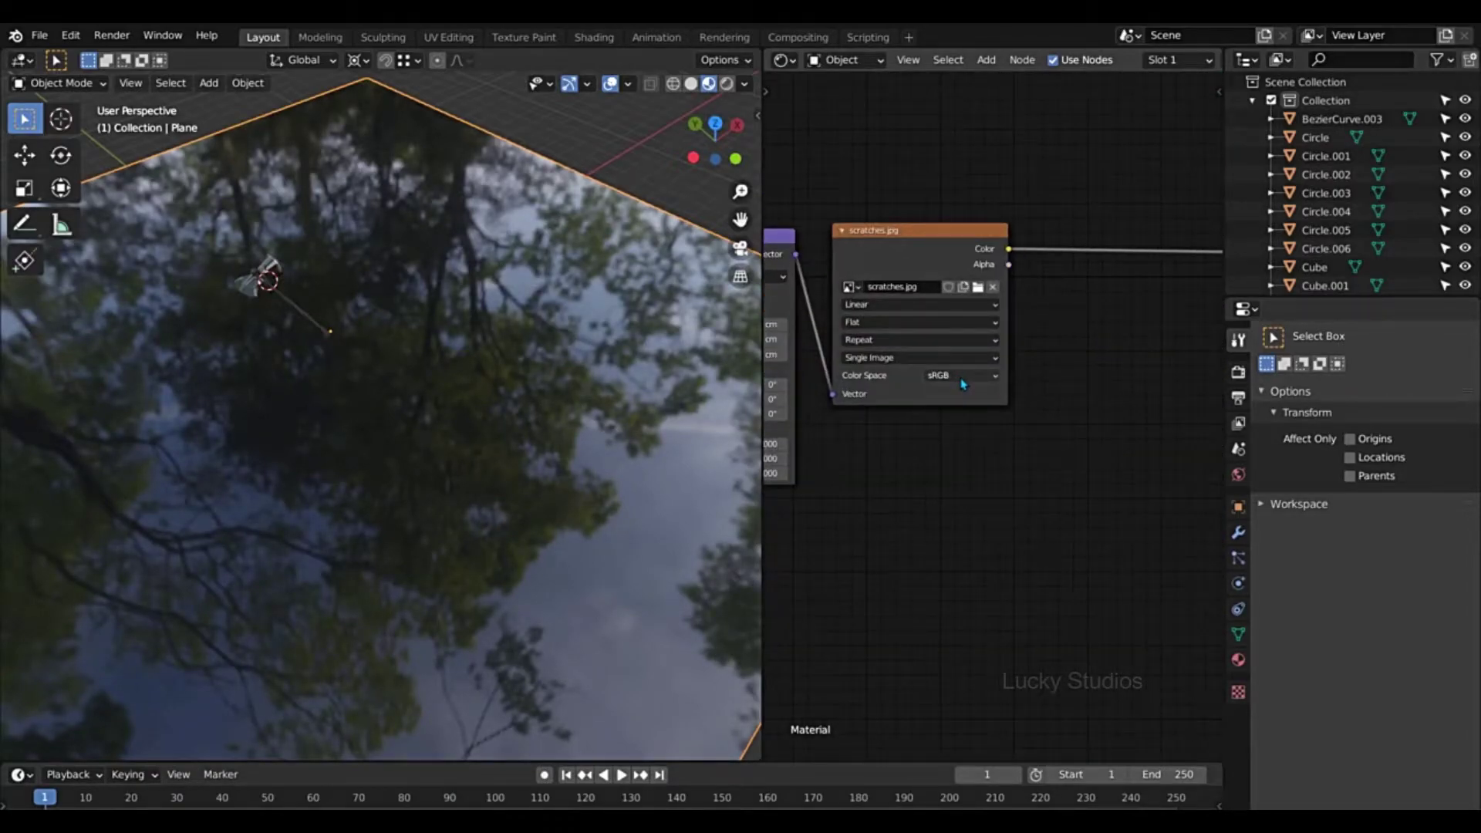
{"action": "left_click", "coordinate": [963, 378]}
{"action": "left_click", "coordinate": [953, 441]}
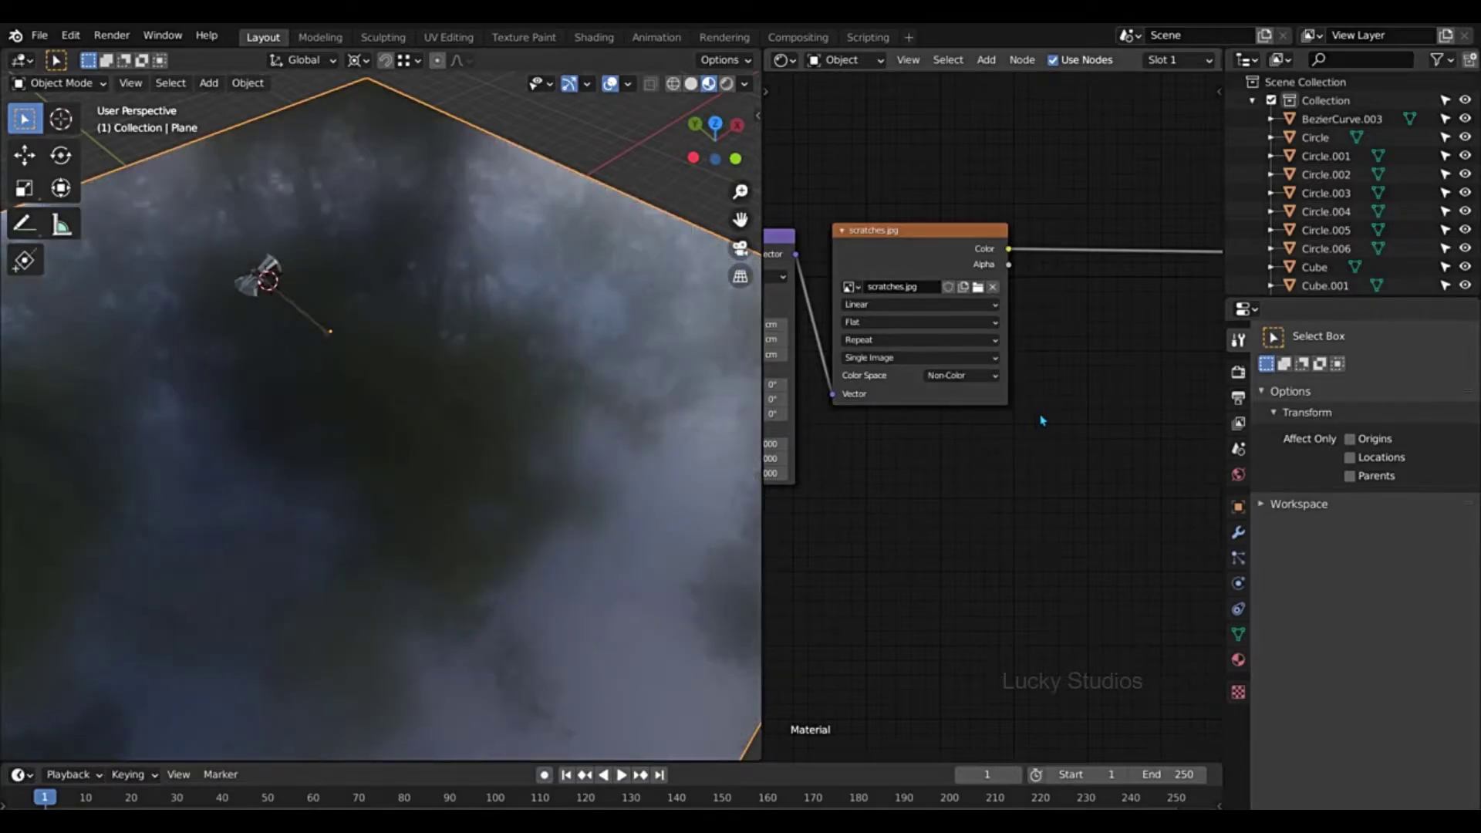
{"action": "middle_click_drag", "start_coordinate": [413, 381], "coordinate": [372, 455]}
{"action": "middle_click_drag", "start_coordinate": [351, 513], "coordinate": [368, 545]}
{"action": "scroll", "coordinate": [407, 424], "scroll_direction": "up", "scroll_amount": 6}
{"action": "scroll", "coordinate": [368, 546], "scroll_direction": "up", "scroll_amount": 1}
- Set the Mapping node's scale to 6 on all three axes and check the floor around the axe
{"action": "middle_click_drag", "start_coordinate": [963, 192], "coordinate": [1195, 224]}
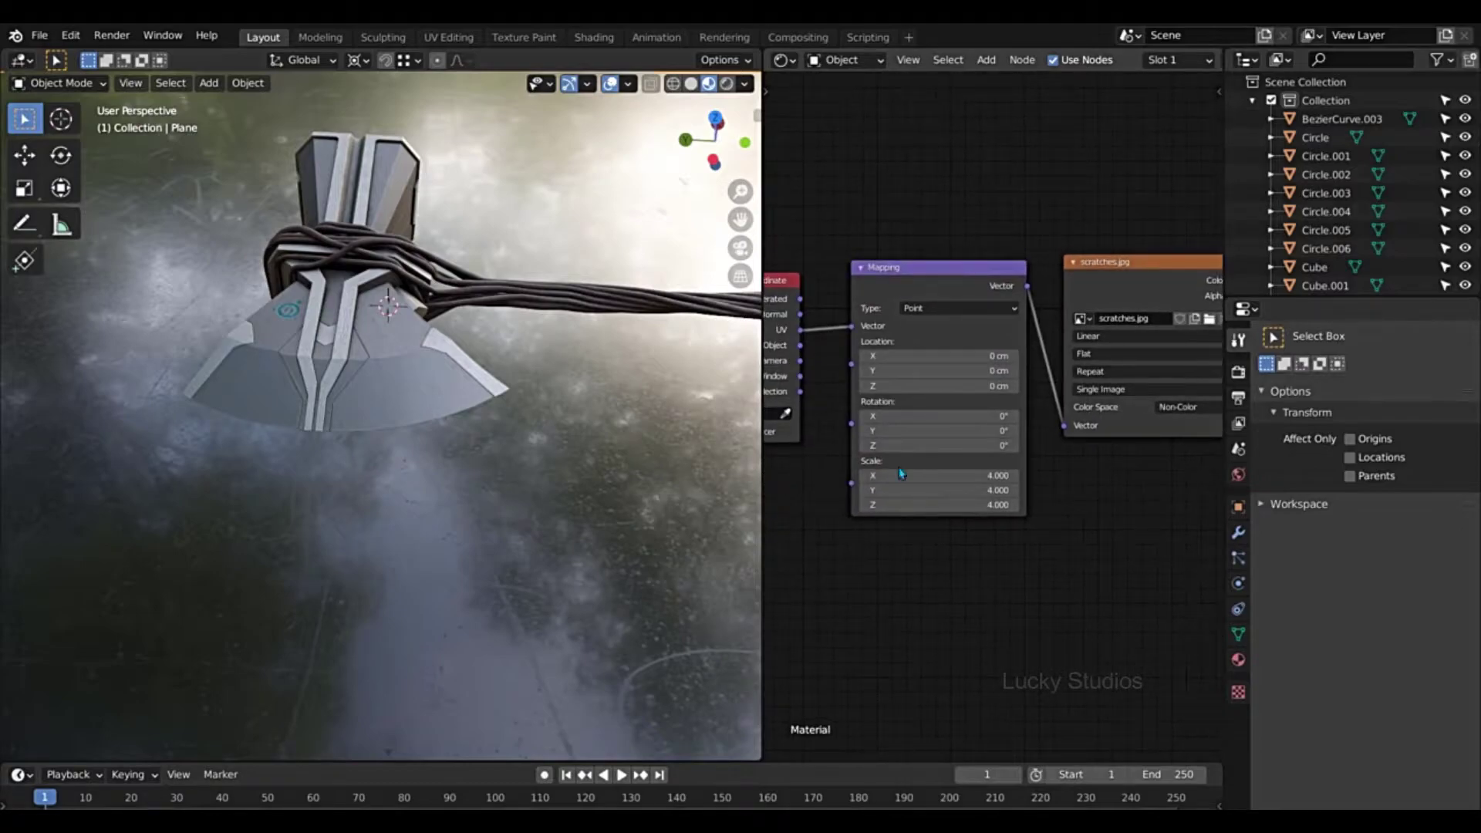
{"action": "scroll", "coordinate": [915, 497], "scroll_direction": "up", "scroll_amount": 1}
{"action": "left_click_drag", "start_coordinate": [907, 472], "coordinate": [907, 506]}
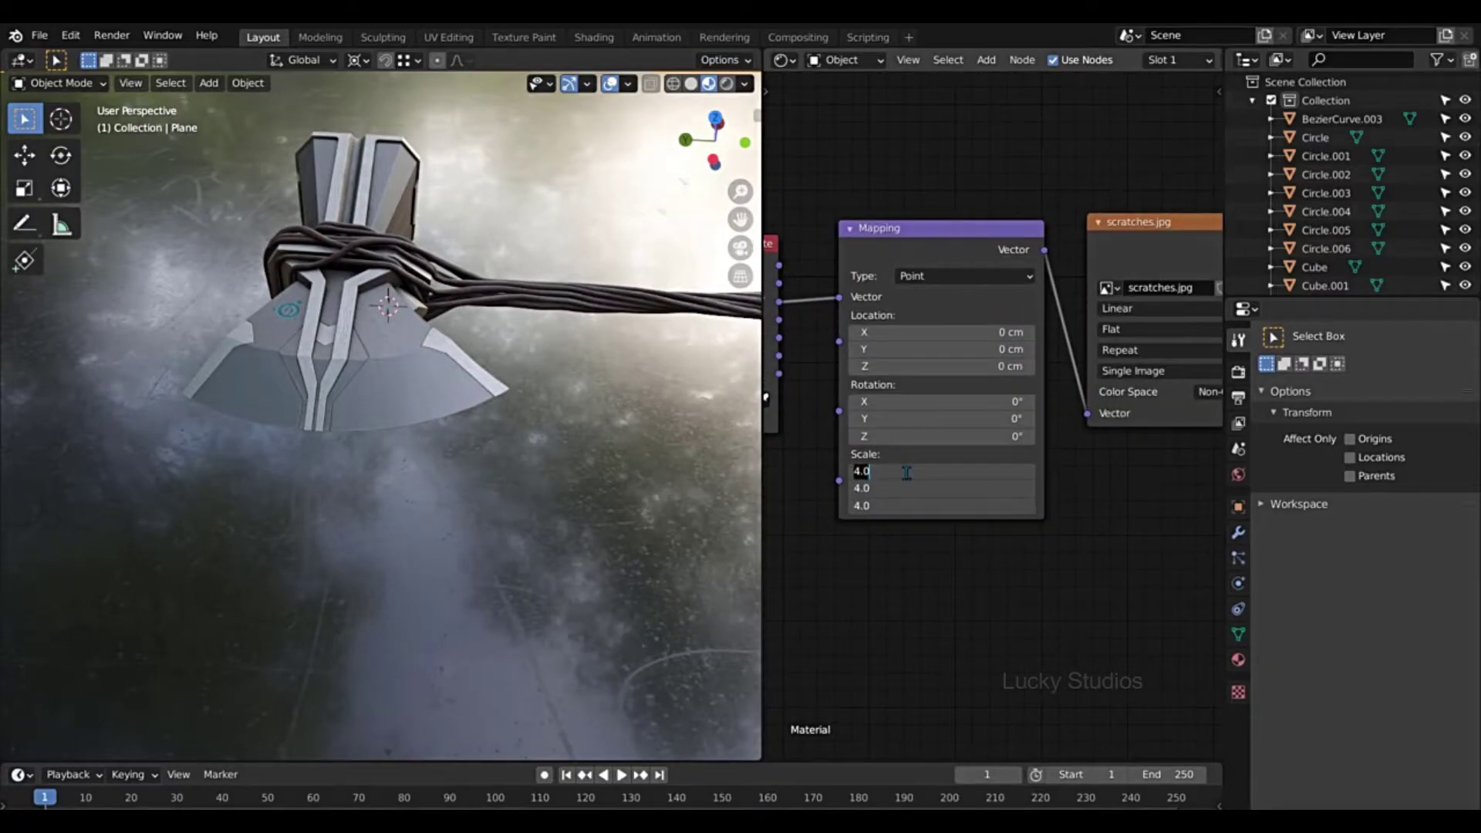
{"action": "type", "text": "6"}
{"action": "key", "text": "Return"}
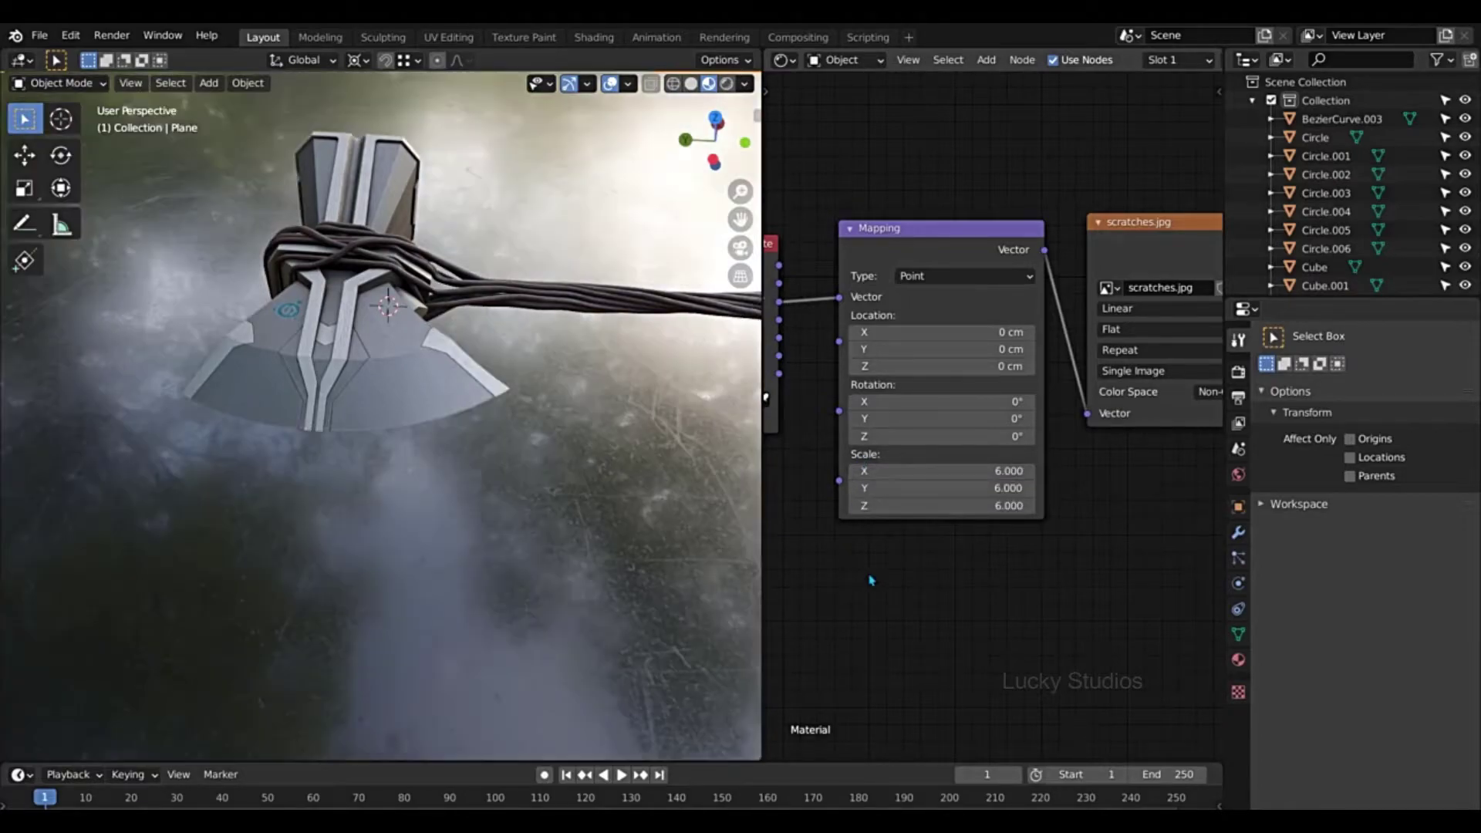
{"action": "middle_click_drag", "start_coordinate": [463, 466], "coordinate": [466, 459]}
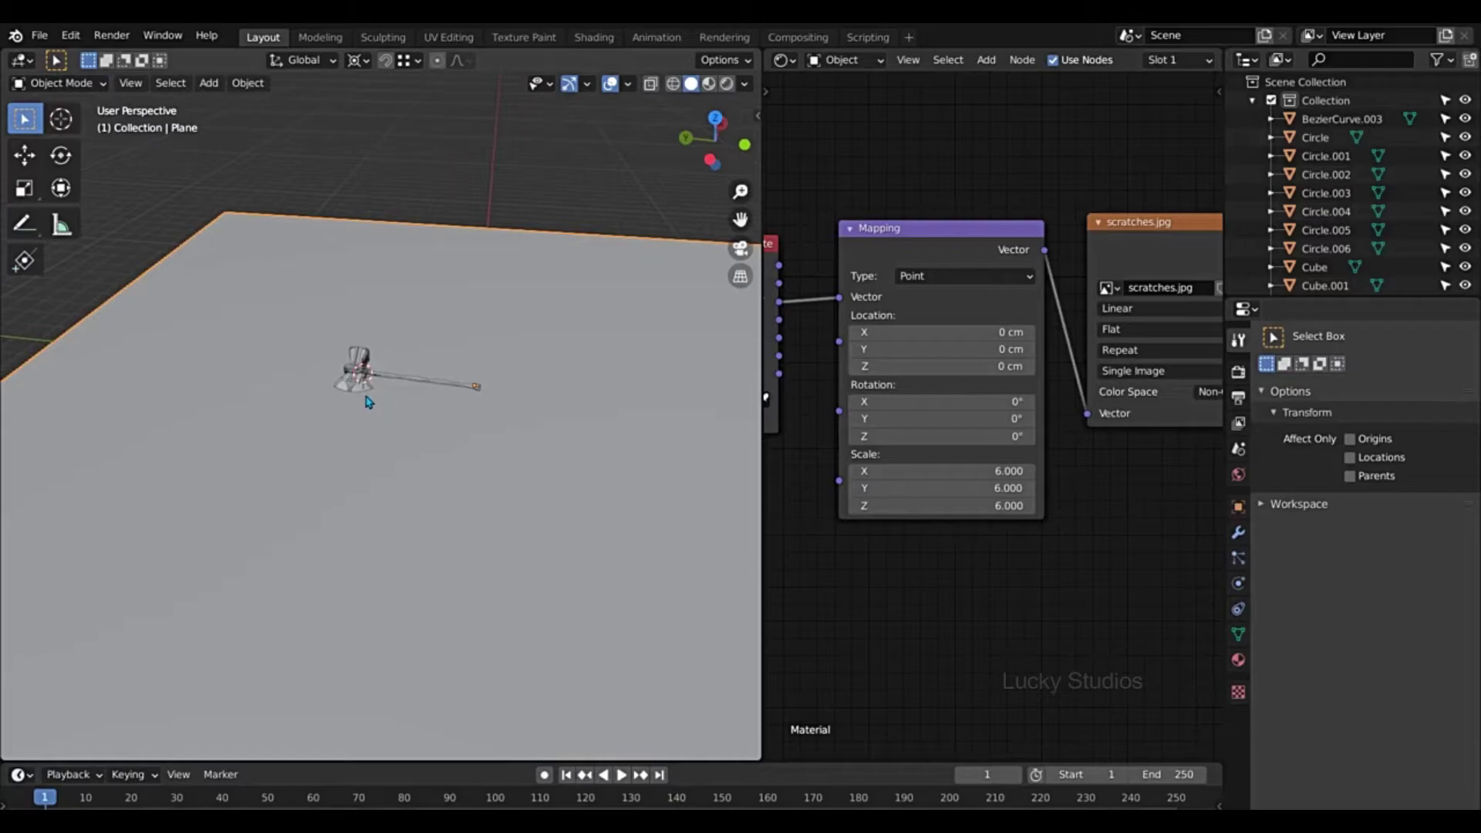
- Add an area light and raise it about 394 cm along the global Z axis above the axe head
{"action": "mouse_move", "coordinate": [363, 363]}
{"action": "middle_mouse_down"}
{"action": "mouse_move", "coordinate": [398, 347]}
{"action": "mouse_move", "coordinate": [474, 391]}
{"action": "middle_mouse_up"}
{"action": "key", "text": "shift+a"}
{"action": "mouse_move", "coordinate": [474, 392]}
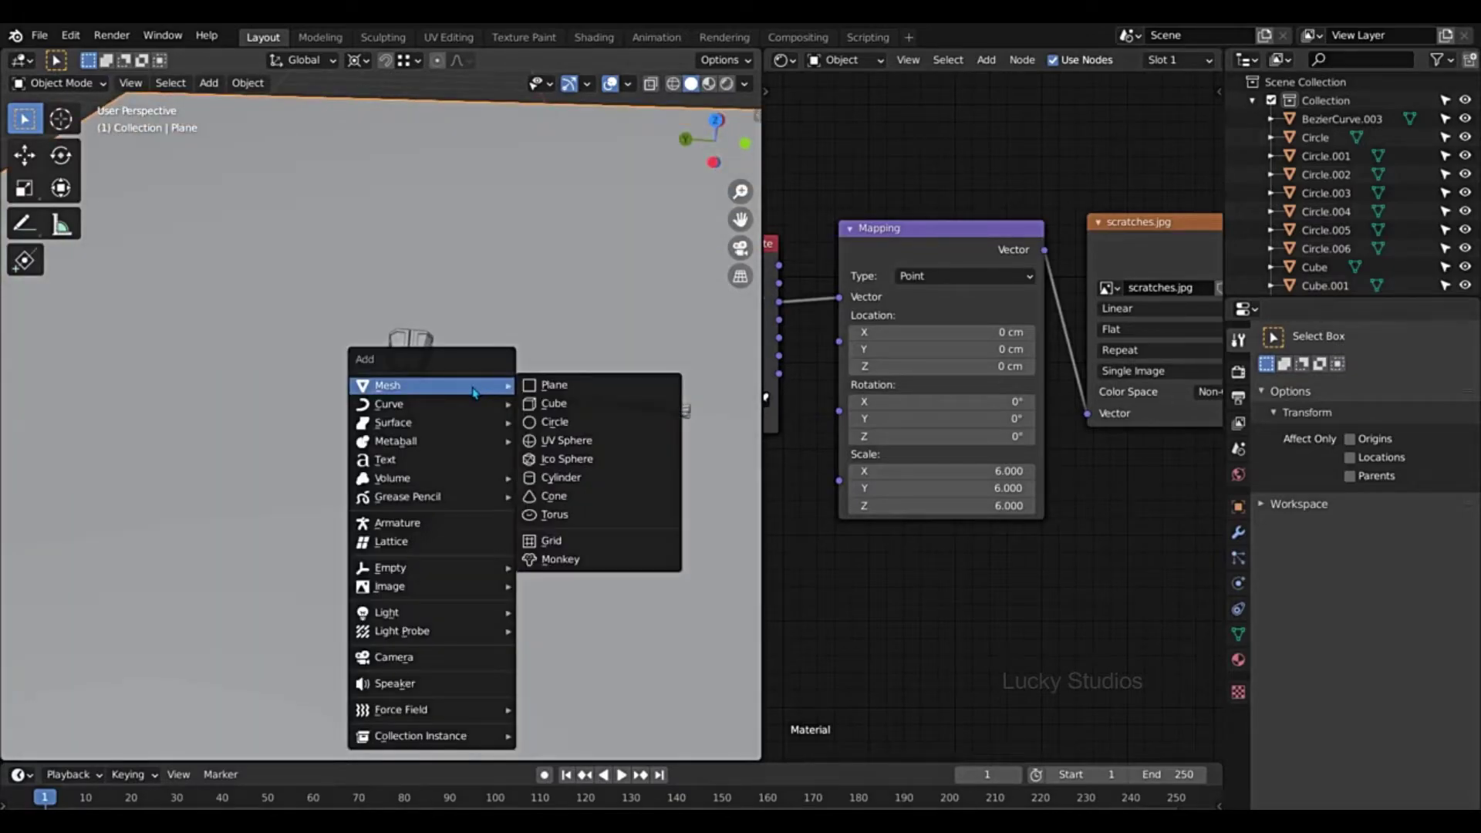
{"action": "mouse_move", "coordinate": [457, 614]}
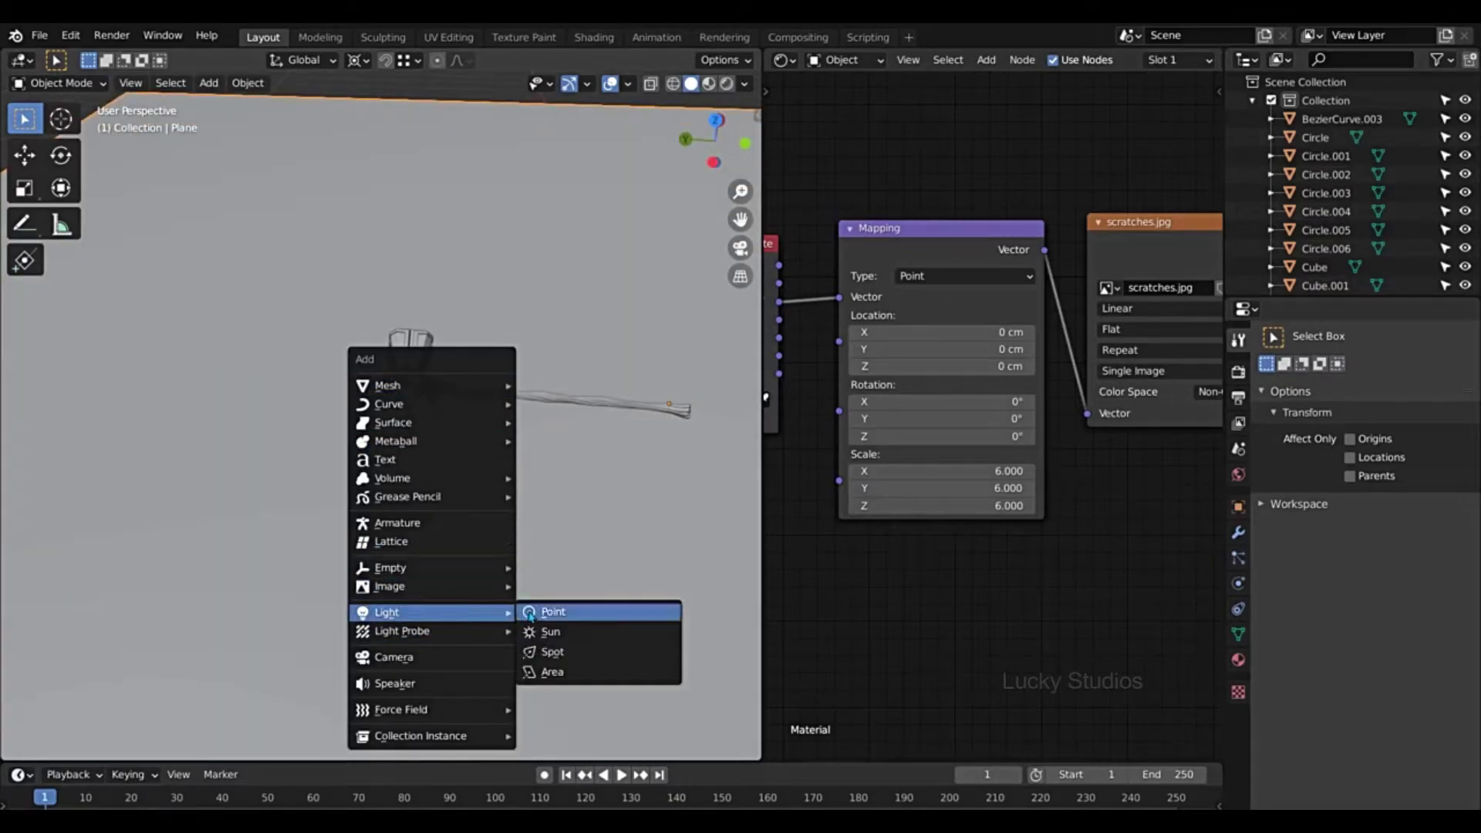
{"action": "left_click", "coordinate": [565, 676]}
{"action": "middle_click_drag", "start_coordinate": [486, 386], "coordinate": [460, 355]}
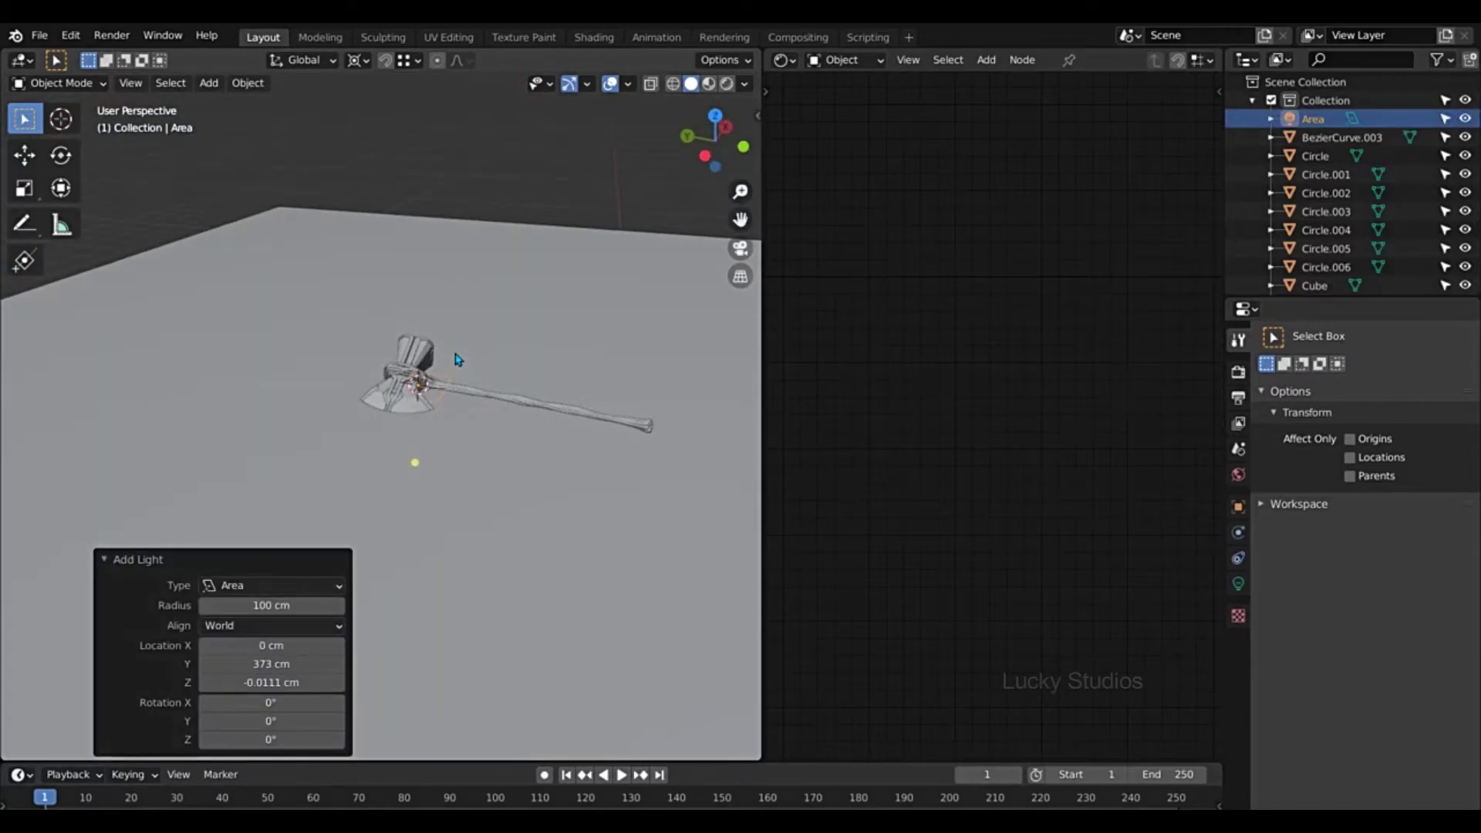
{"action": "key", "text": "g"}
{"action": "key", "text": "z"}
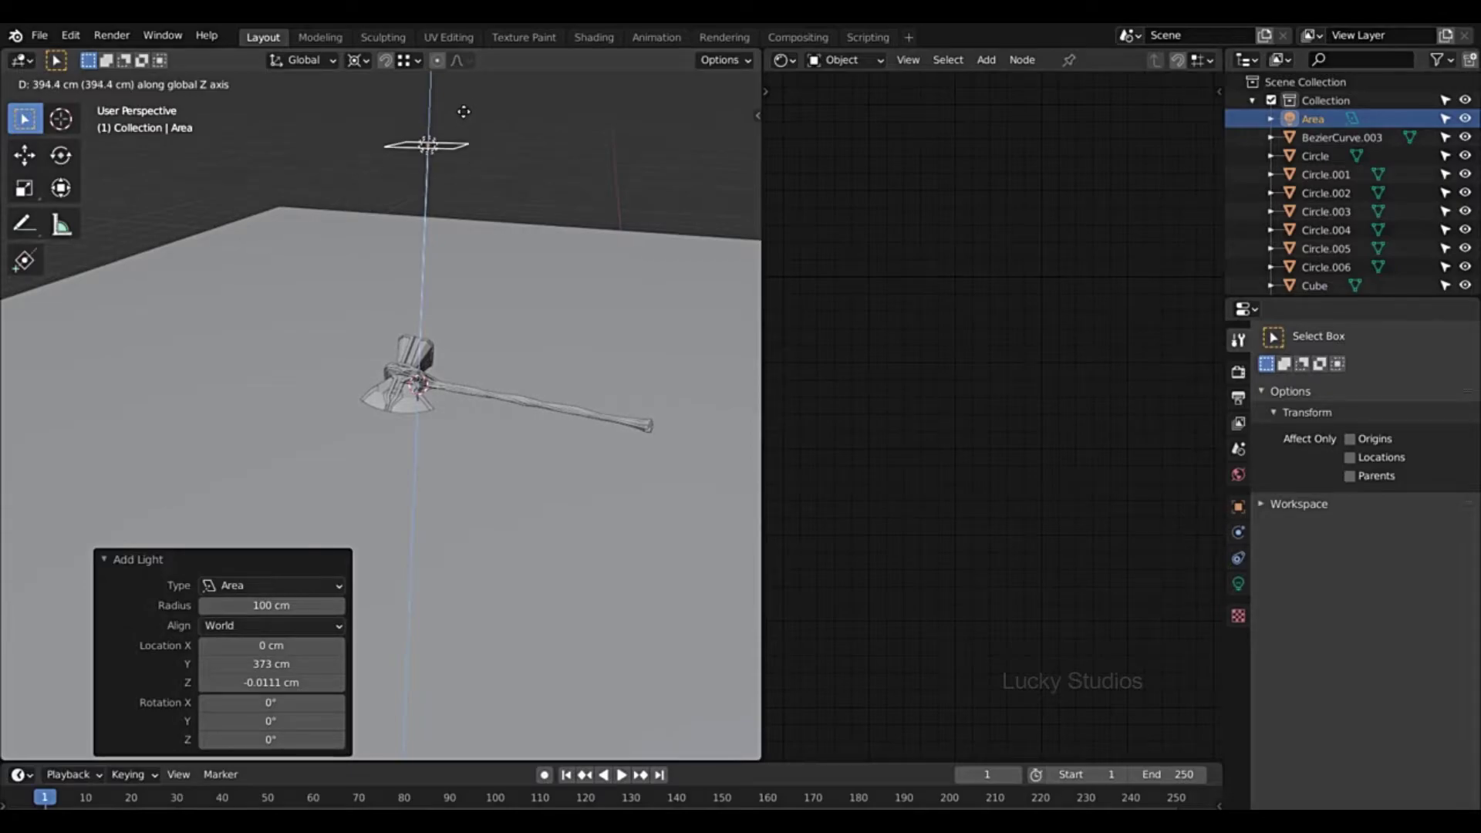
{"action": "left_click", "coordinate": [462, 109]}
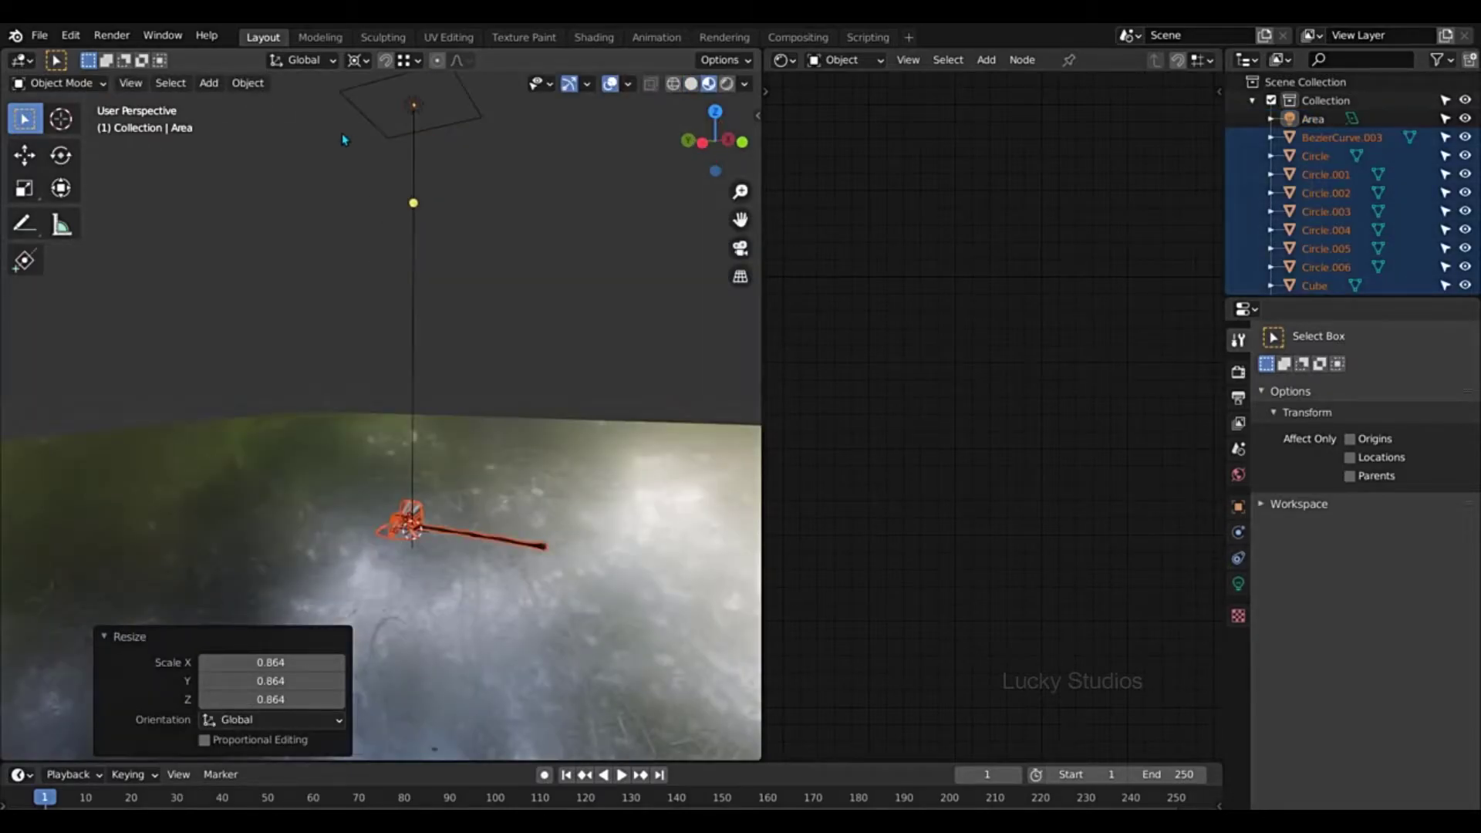
- Select the area light and swing it around the axe head by about -40.3° in the view plane
{"action": "left_click", "coordinate": [414, 116]}
{"action": "middle_click_drag", "start_coordinate": [444, 271], "coordinate": [649, 375]}
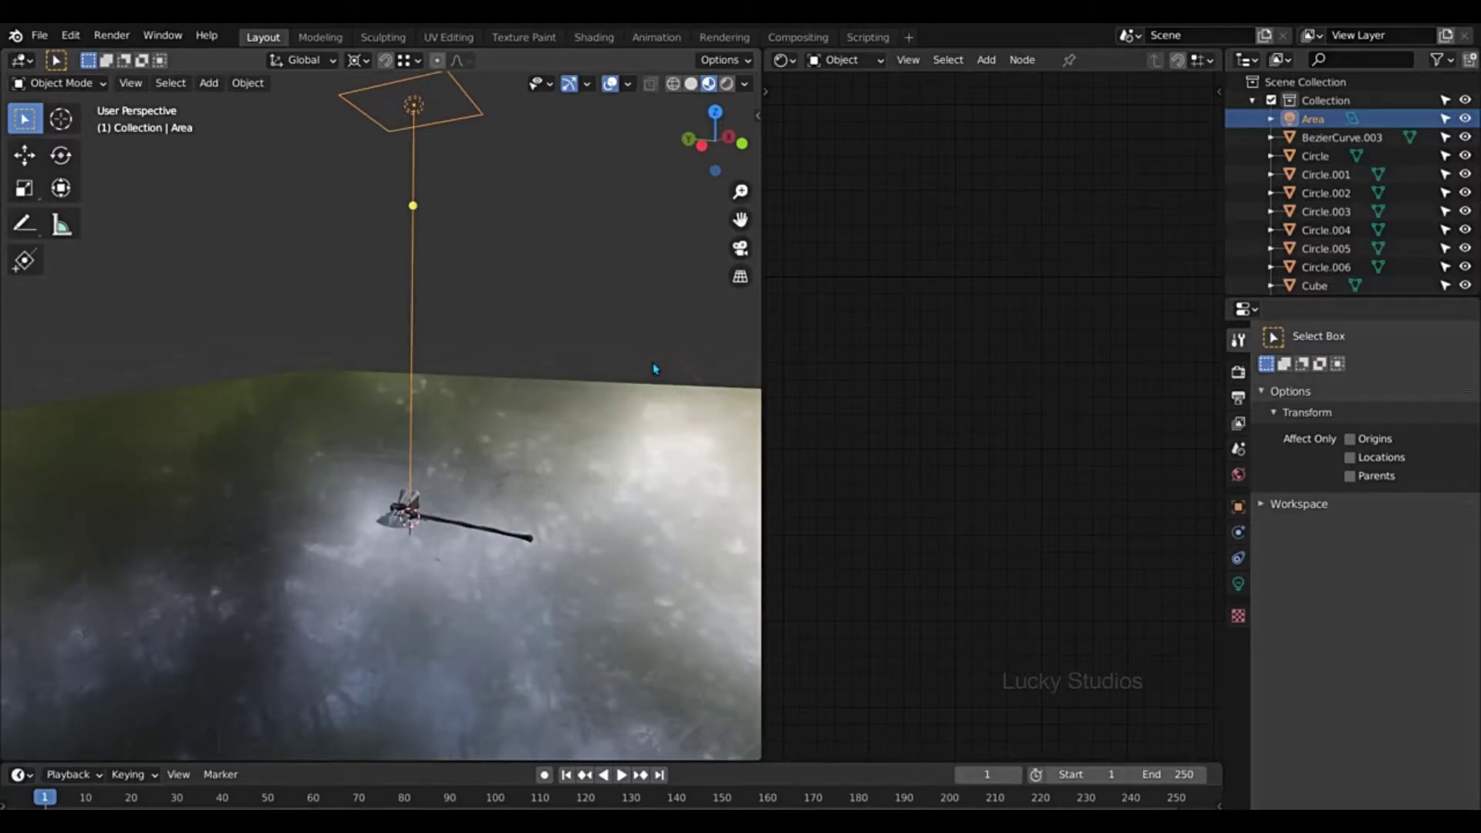
{"action": "key", "text": "r"}
{"action": "left_click", "coordinate": [437, 347]}
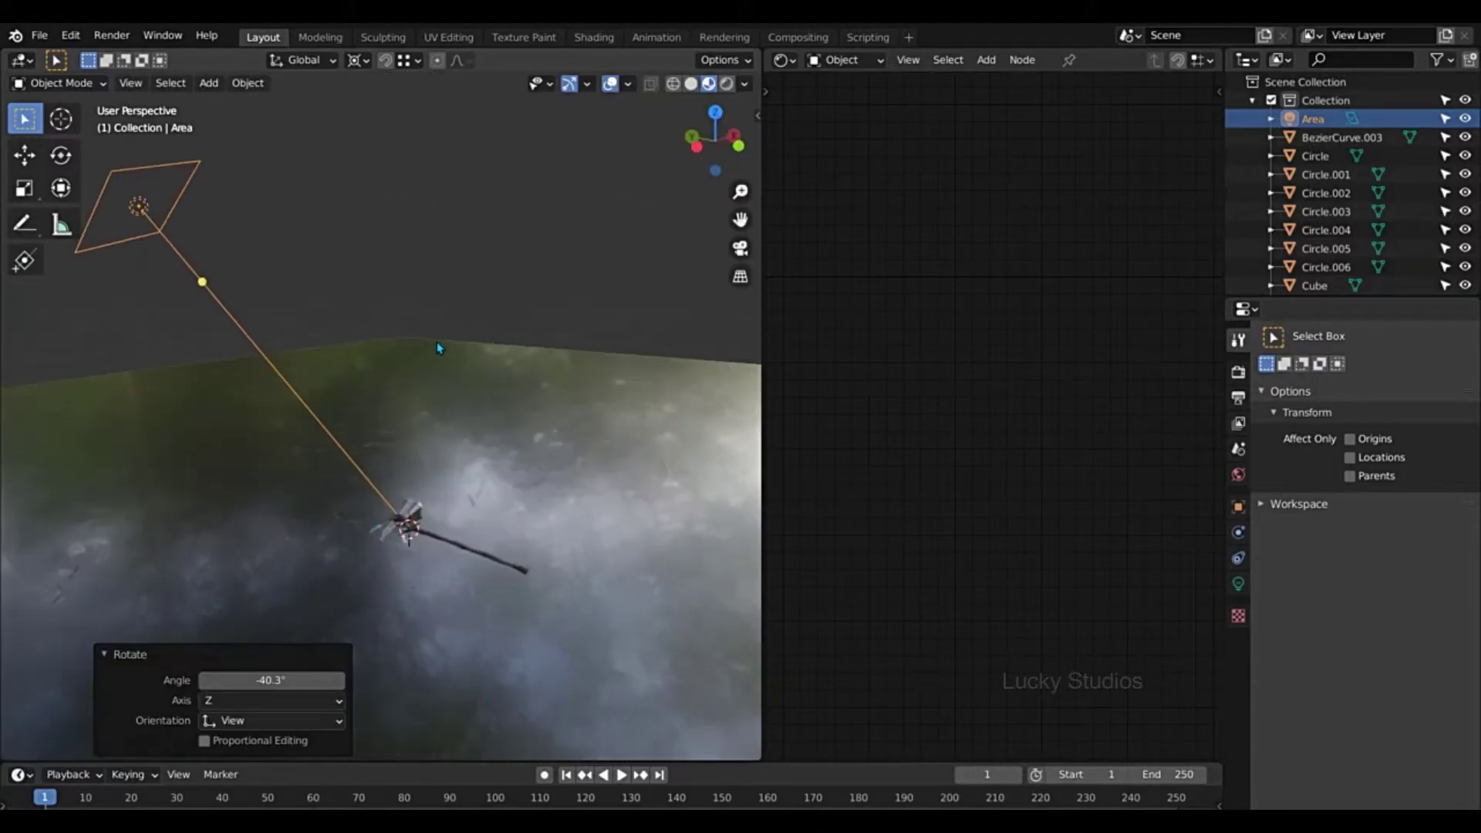
{"action": "middle_click_drag", "start_coordinate": [437, 347], "coordinate": [399, 574]}
{"action": "middle_click_drag", "start_coordinate": [444, 303], "coordinate": [403, 343]}
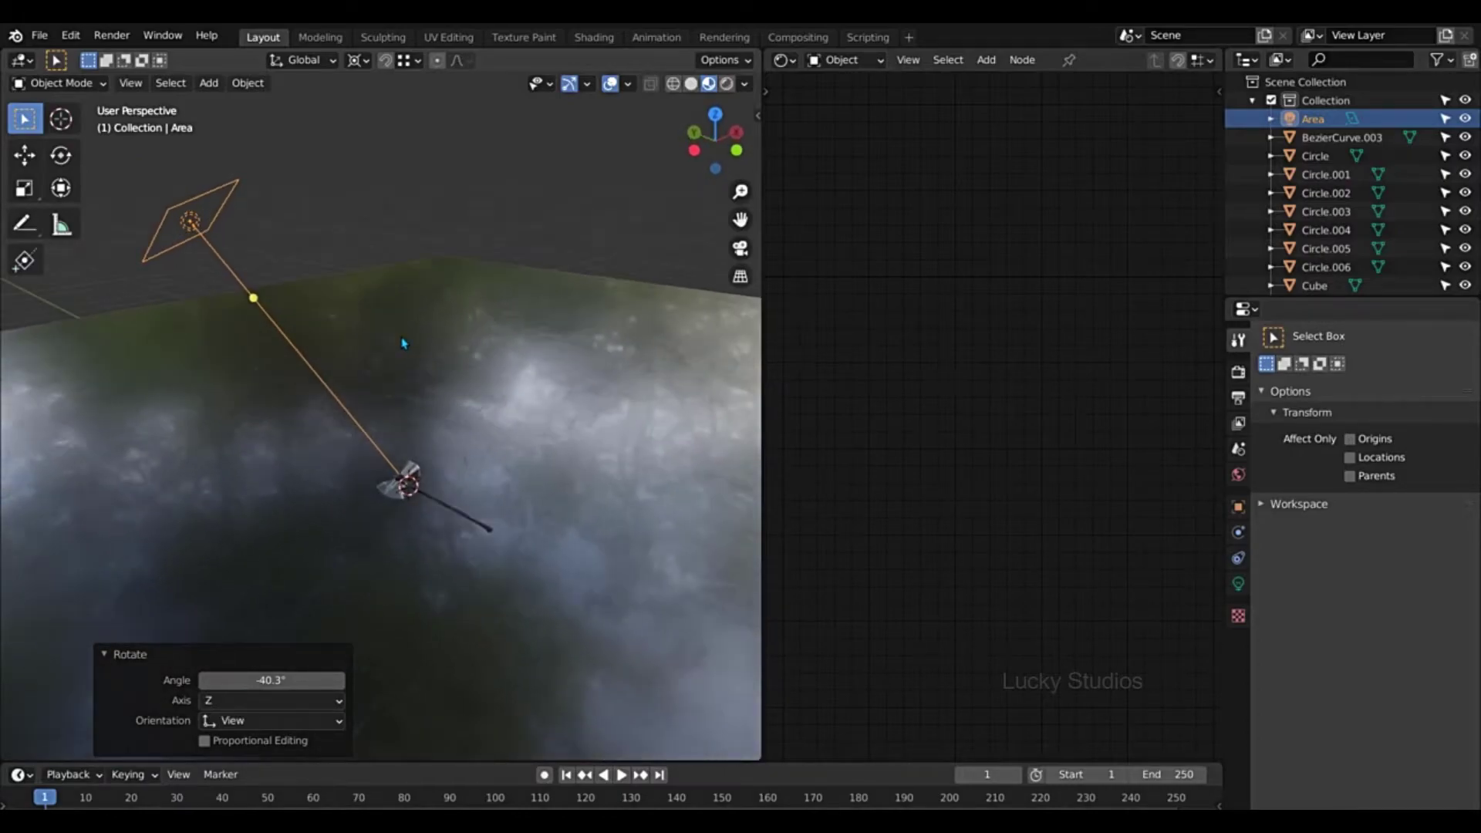
- Lower the area light toward the floor with a further rotation of about -25.7° around the axe head
{"action": "middle_click_drag", "start_coordinate": [472, 457], "coordinate": [569, 434]}
{"action": "key", "text": "r"}
{"action": "left_click", "coordinate": [502, 384]}
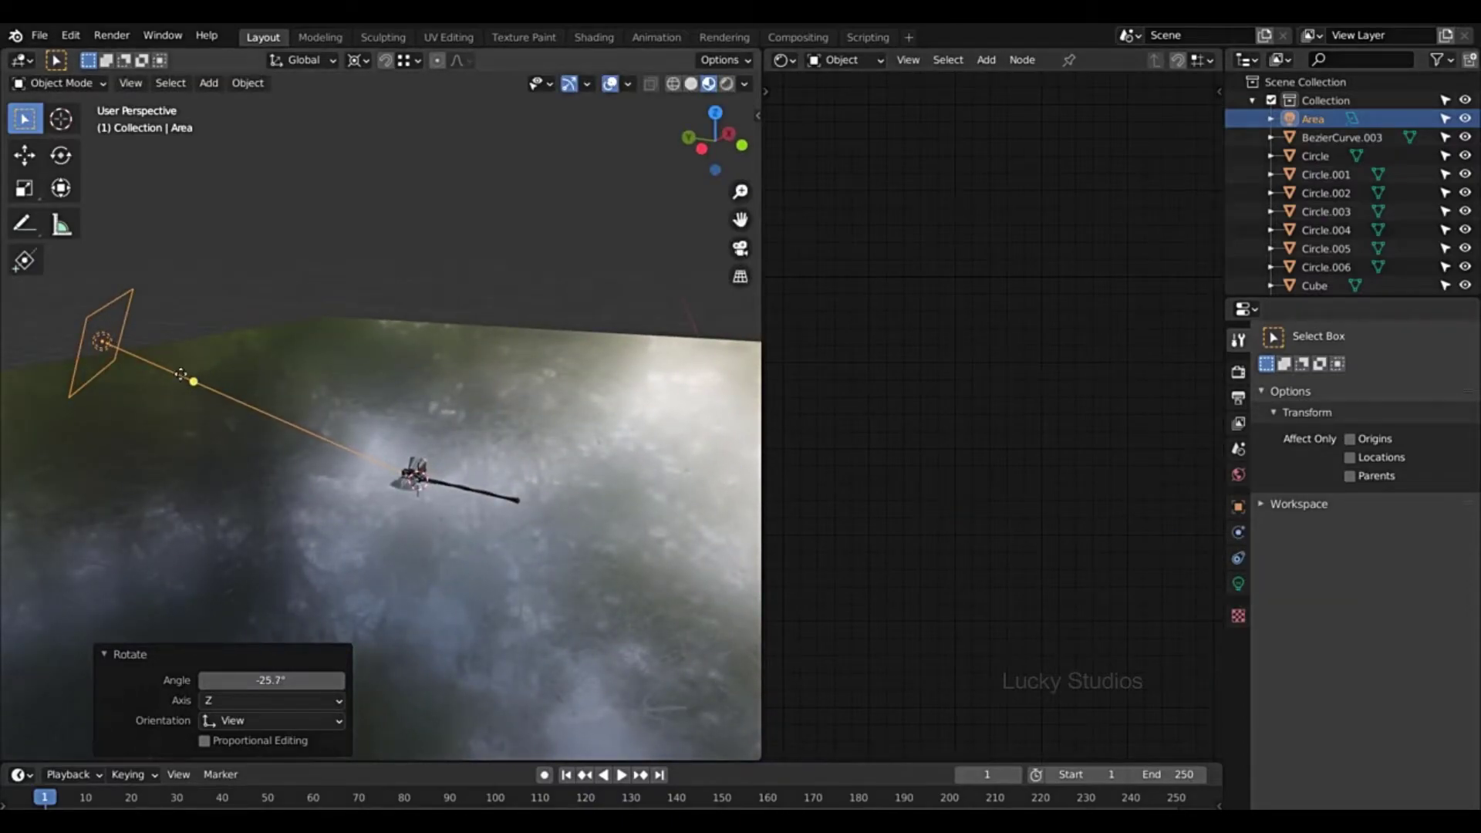
{"action": "middle_click_drag", "start_coordinate": [257, 382], "coordinate": [283, 363], "text": "shift"}
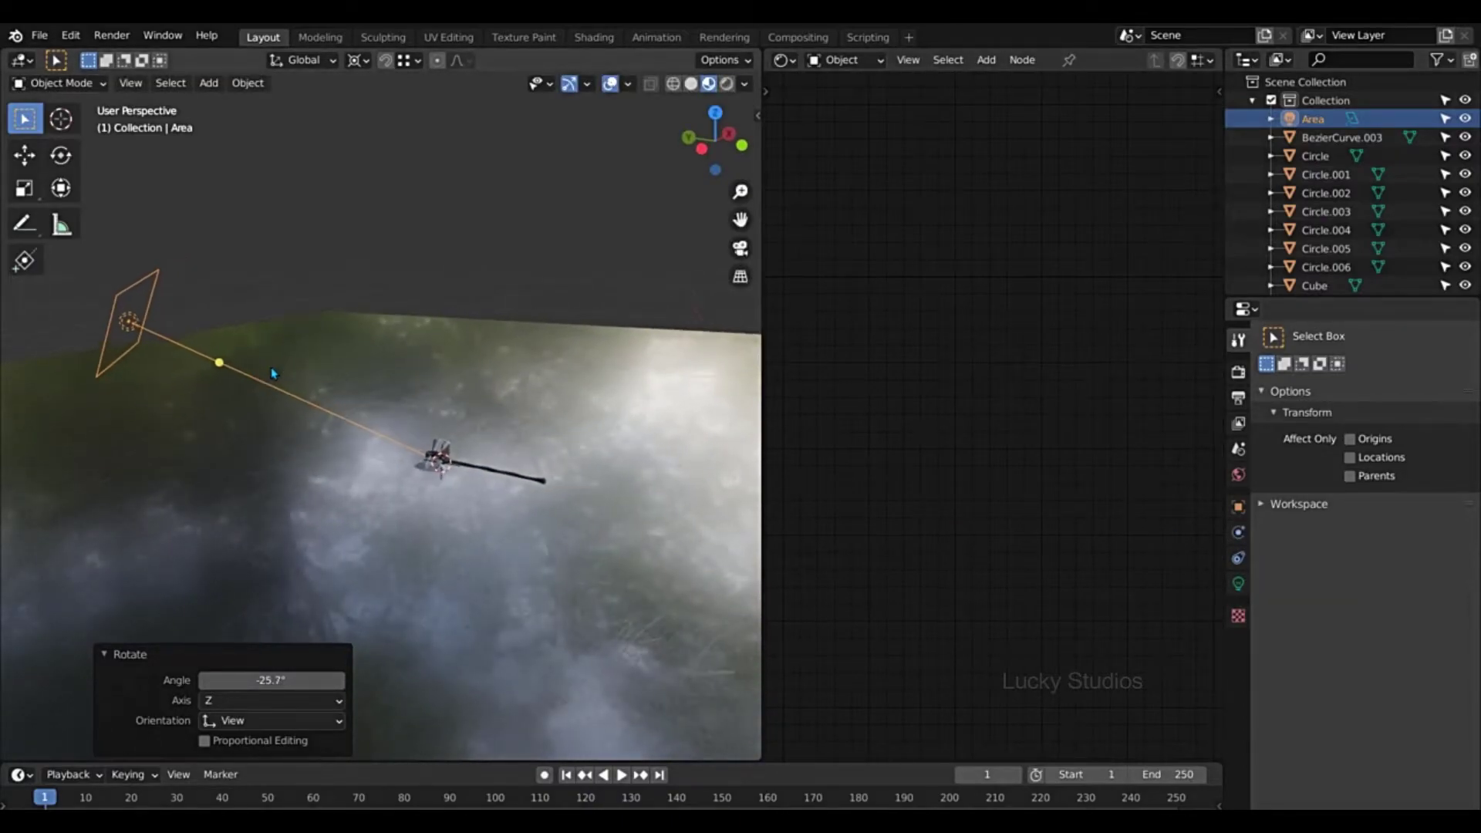
- Set the area light's power to 1000 W and examine the lit axe head in rendered shading
{"action": "left_click", "coordinate": [1238, 584]}
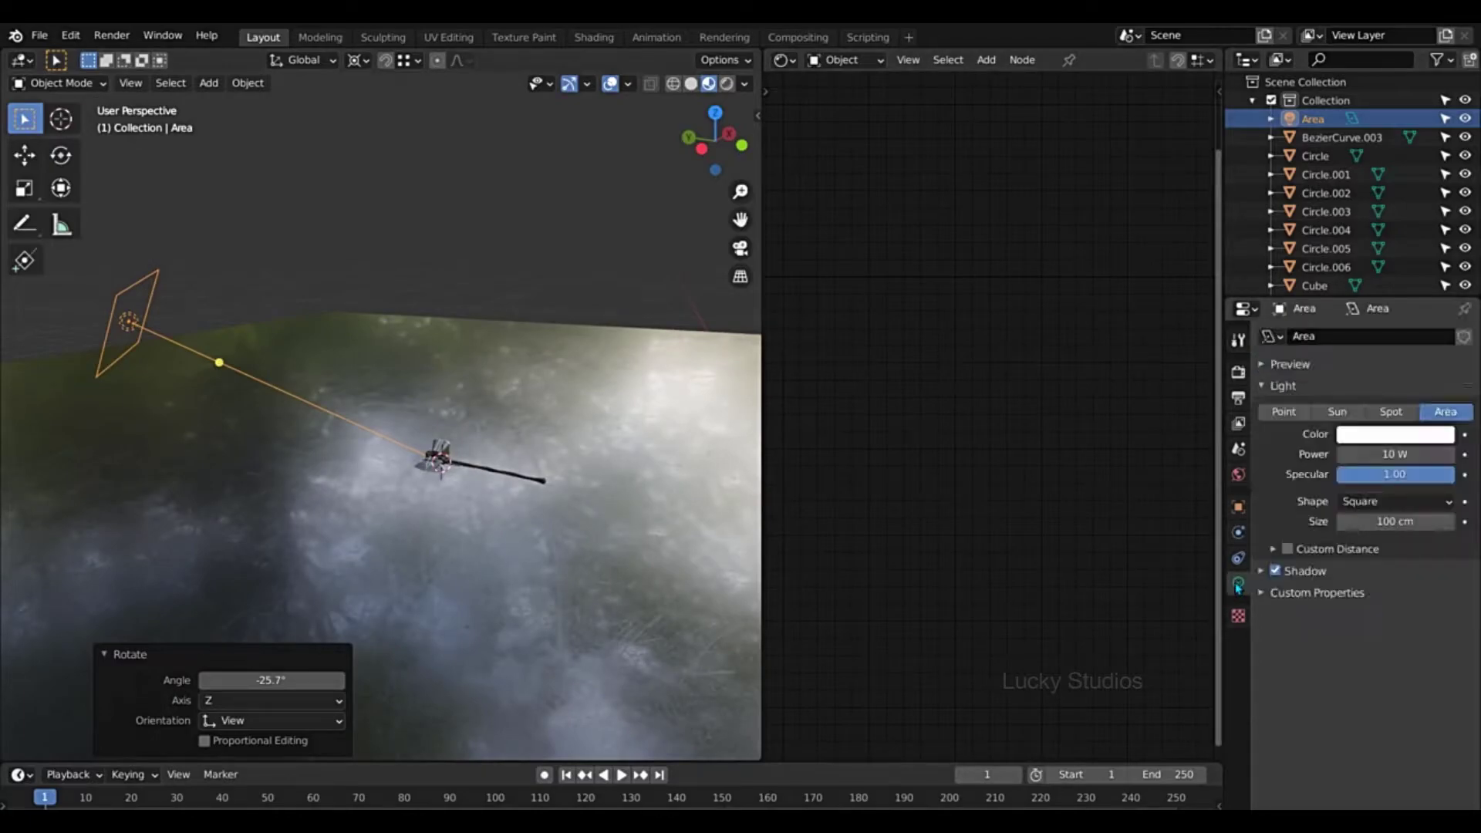
{"action": "left_click", "coordinate": [1386, 455]}
{"action": "type", "text": "1"}
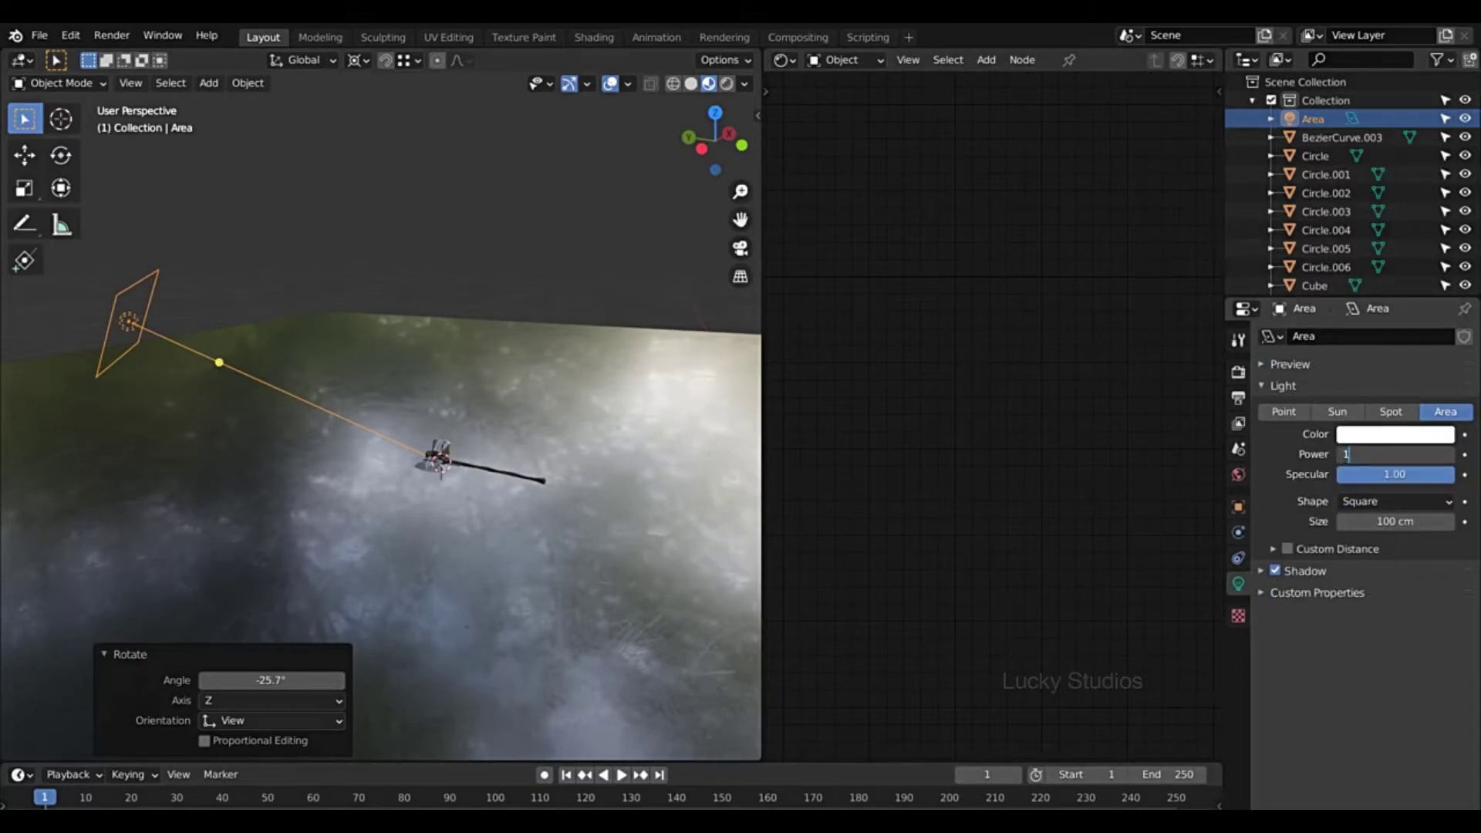
{"action": "key", "text": "Return"}
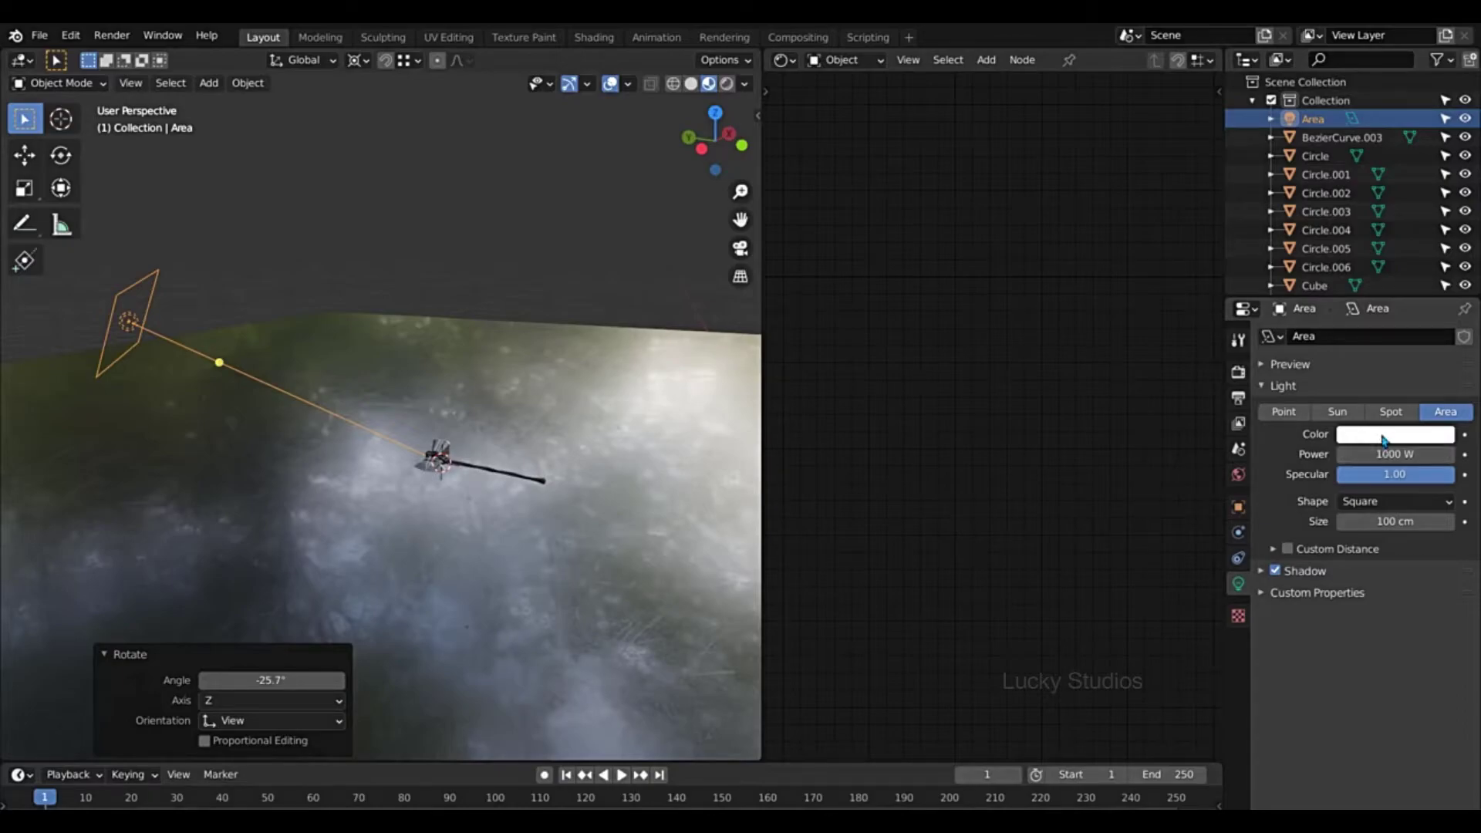
{"action": "scroll", "coordinate": [434, 517], "scroll_direction": "up", "scroll_amount": 8}
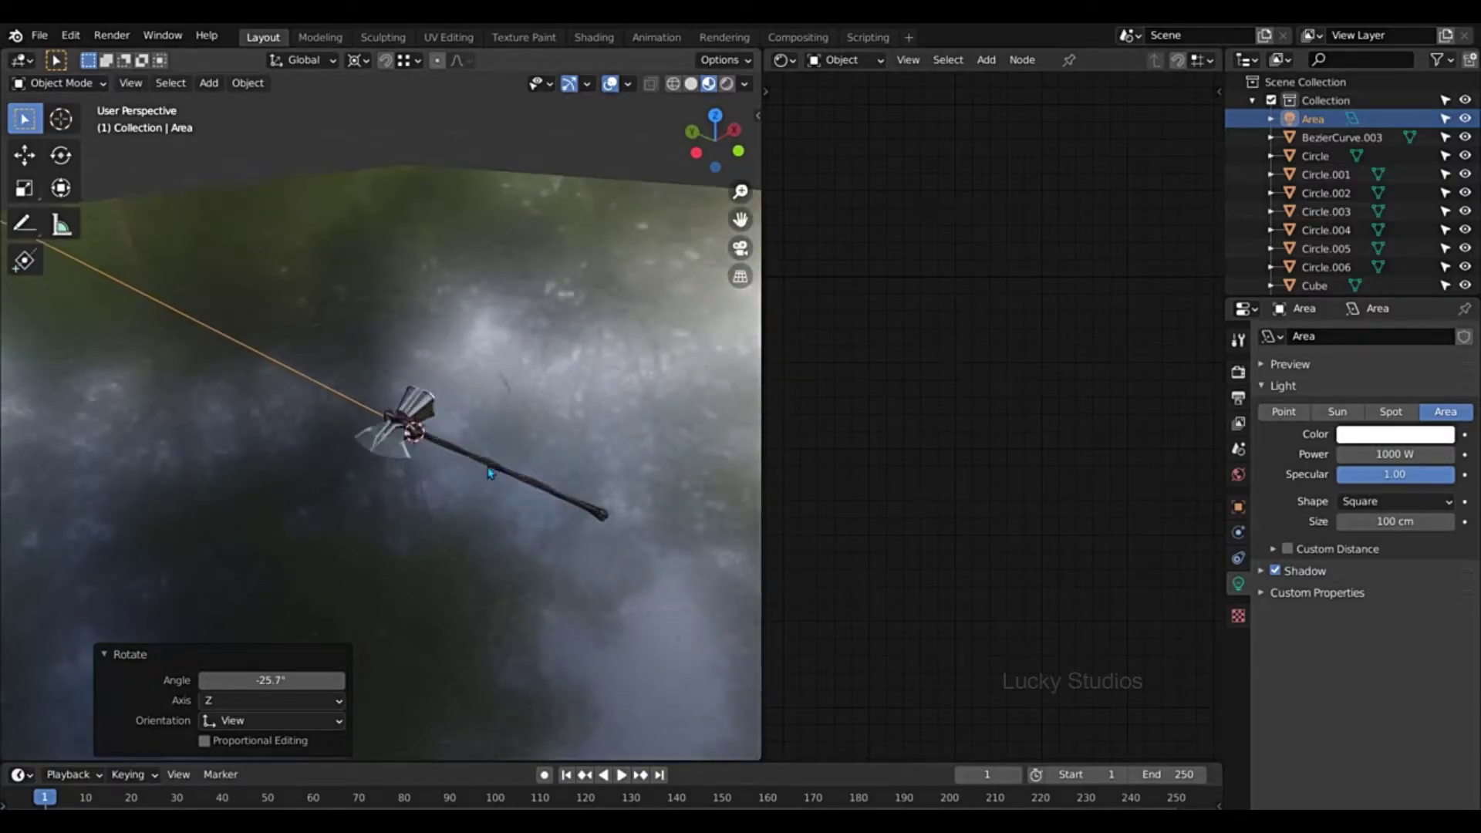
{"action": "key", "text": "z"}
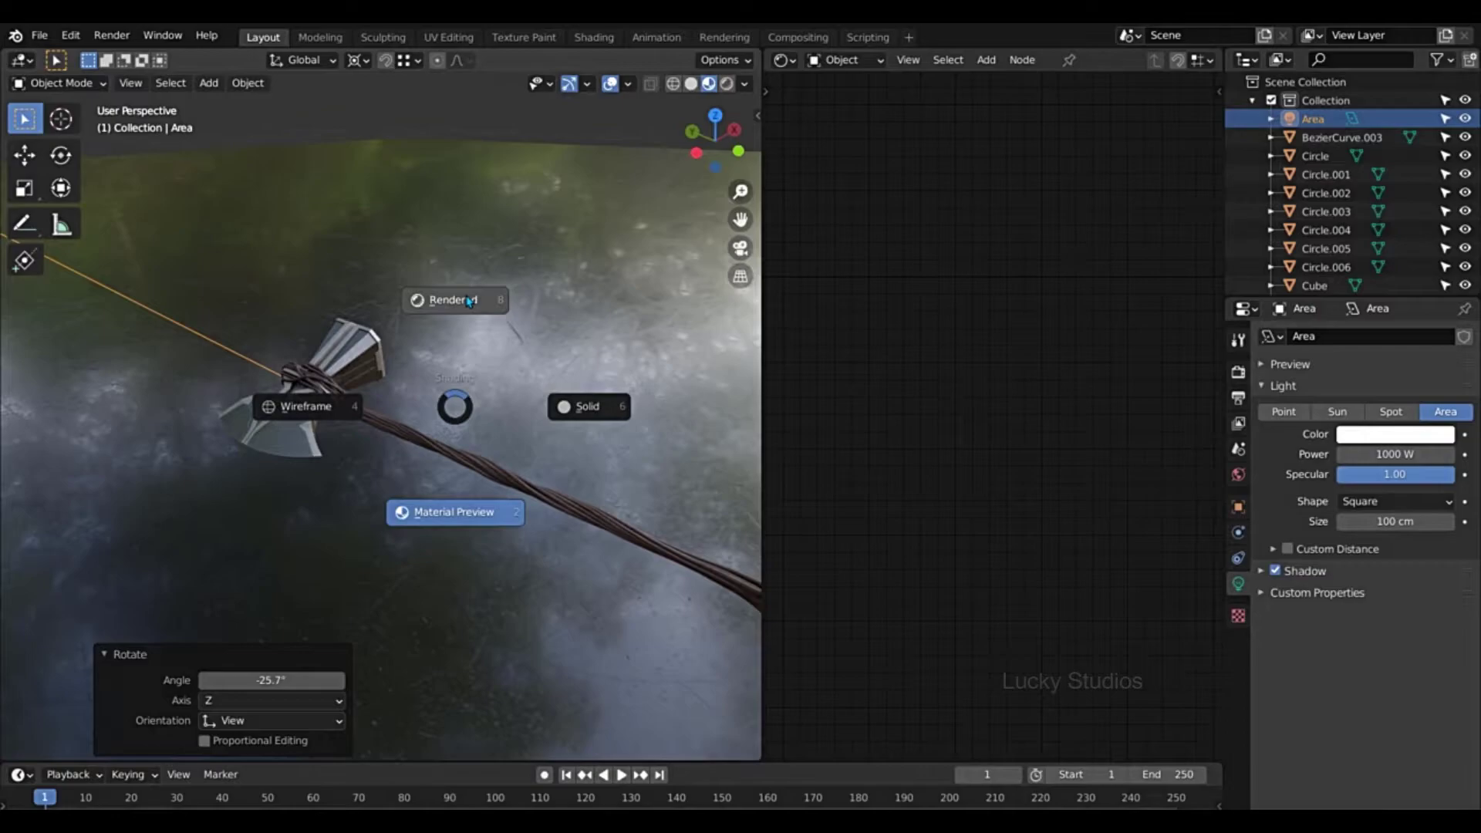
{"action": "left_click", "coordinate": [468, 301]}
{"action": "mouse_move", "coordinate": [377, 343]}
{"action": "middle_mouse_down"}
{"action": "mouse_move", "coordinate": [383, 358]}
{"action": "mouse_move", "coordinate": [361, 374]}
{"action": "middle_mouse_up"}
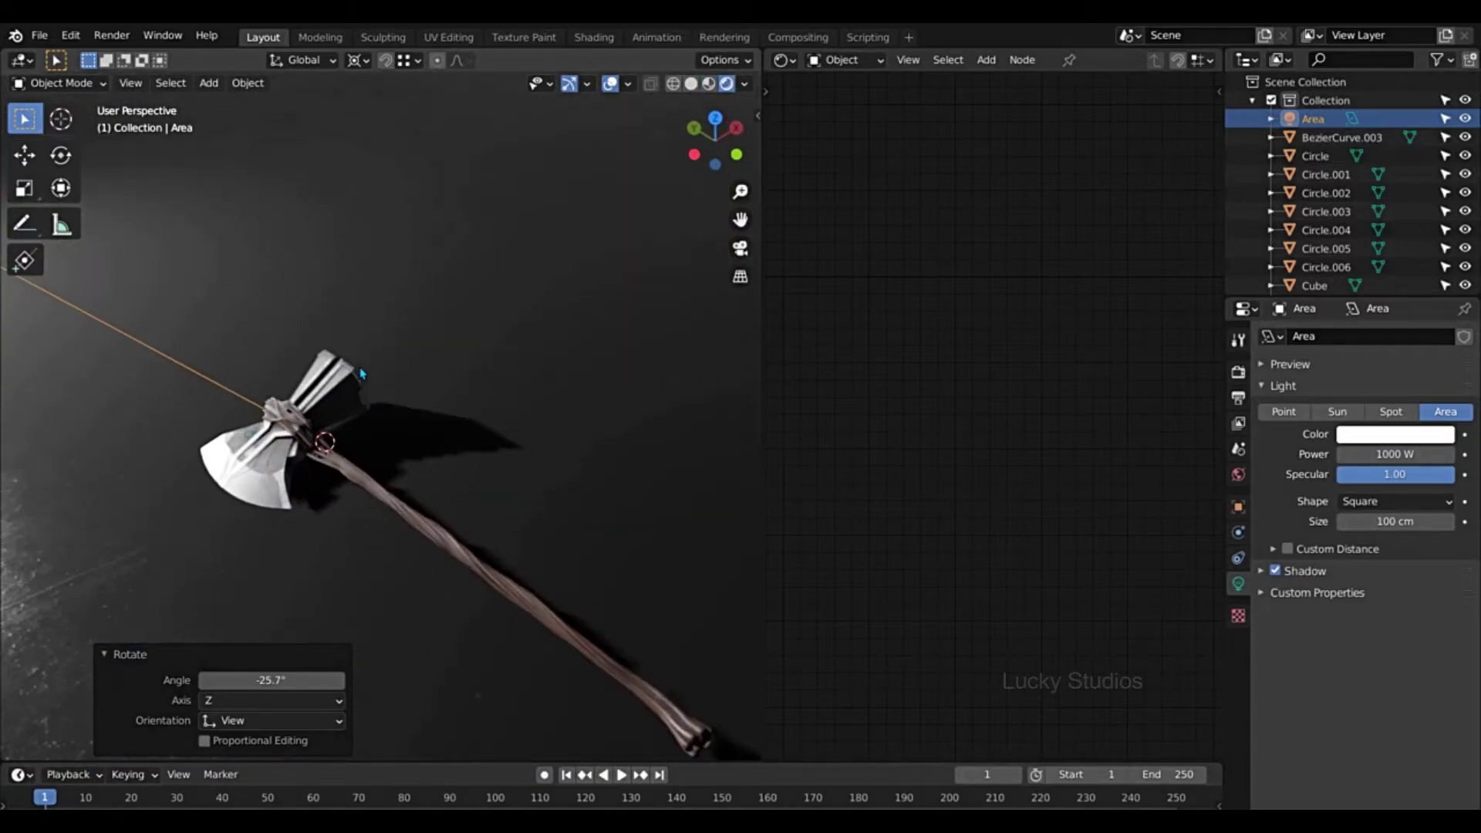
{"action": "scroll", "coordinate": [361, 374], "scroll_direction": "up", "scroll_amount": 6}
{"action": "middle_click_drag", "start_coordinate": [324, 424], "coordinate": [362, 407]}
{"action": "scroll", "coordinate": [363, 407], "scroll_direction": "up", "scroll_amount": 3}
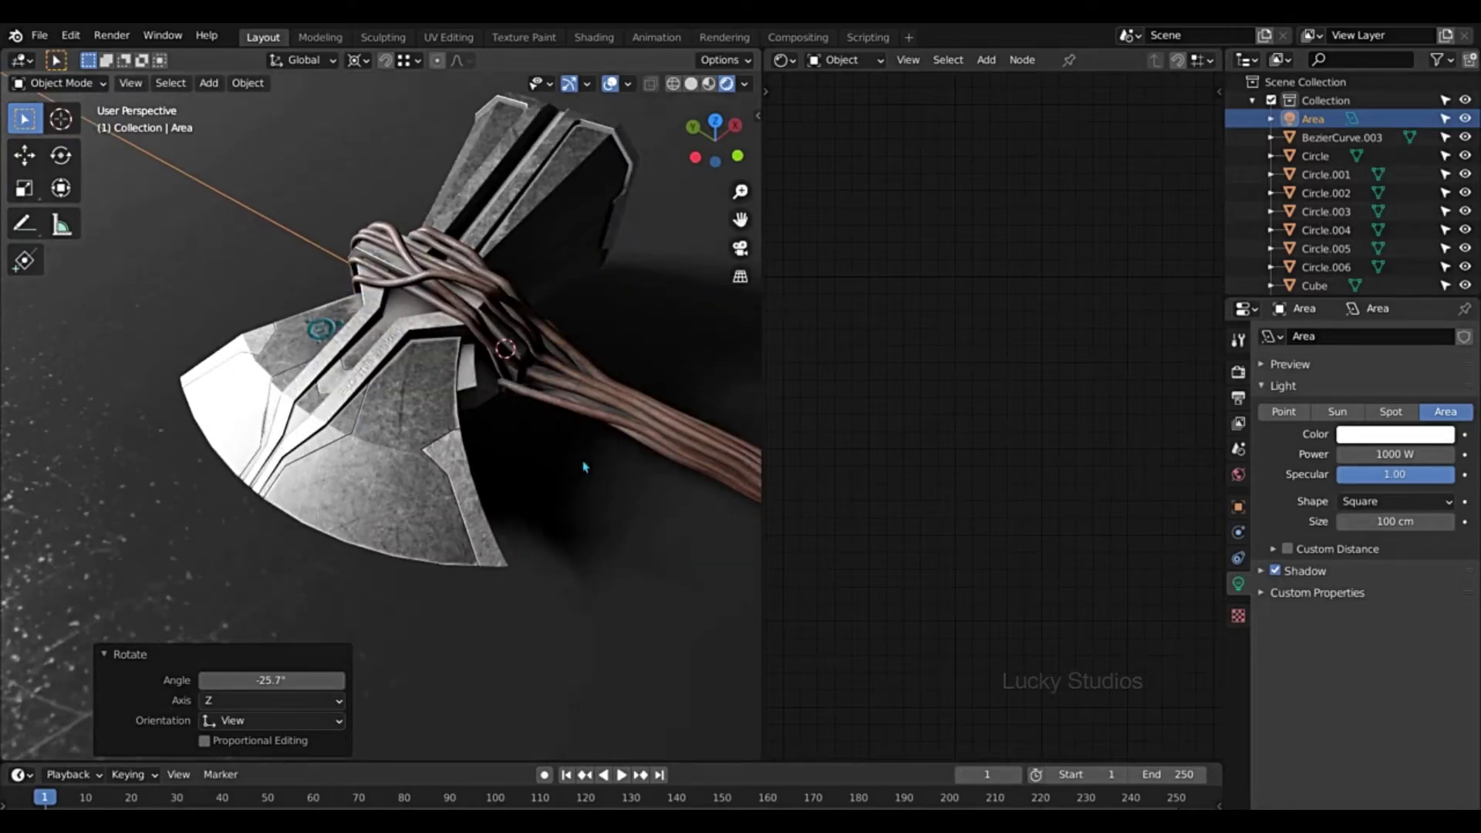
- Set the area light's power to 800 W and check the lighting on the axe and scratched floor
{"action": "left_click", "coordinate": [1381, 455]}
{"action": "type", "text": "800"}
{"action": "key", "text": "Return"}
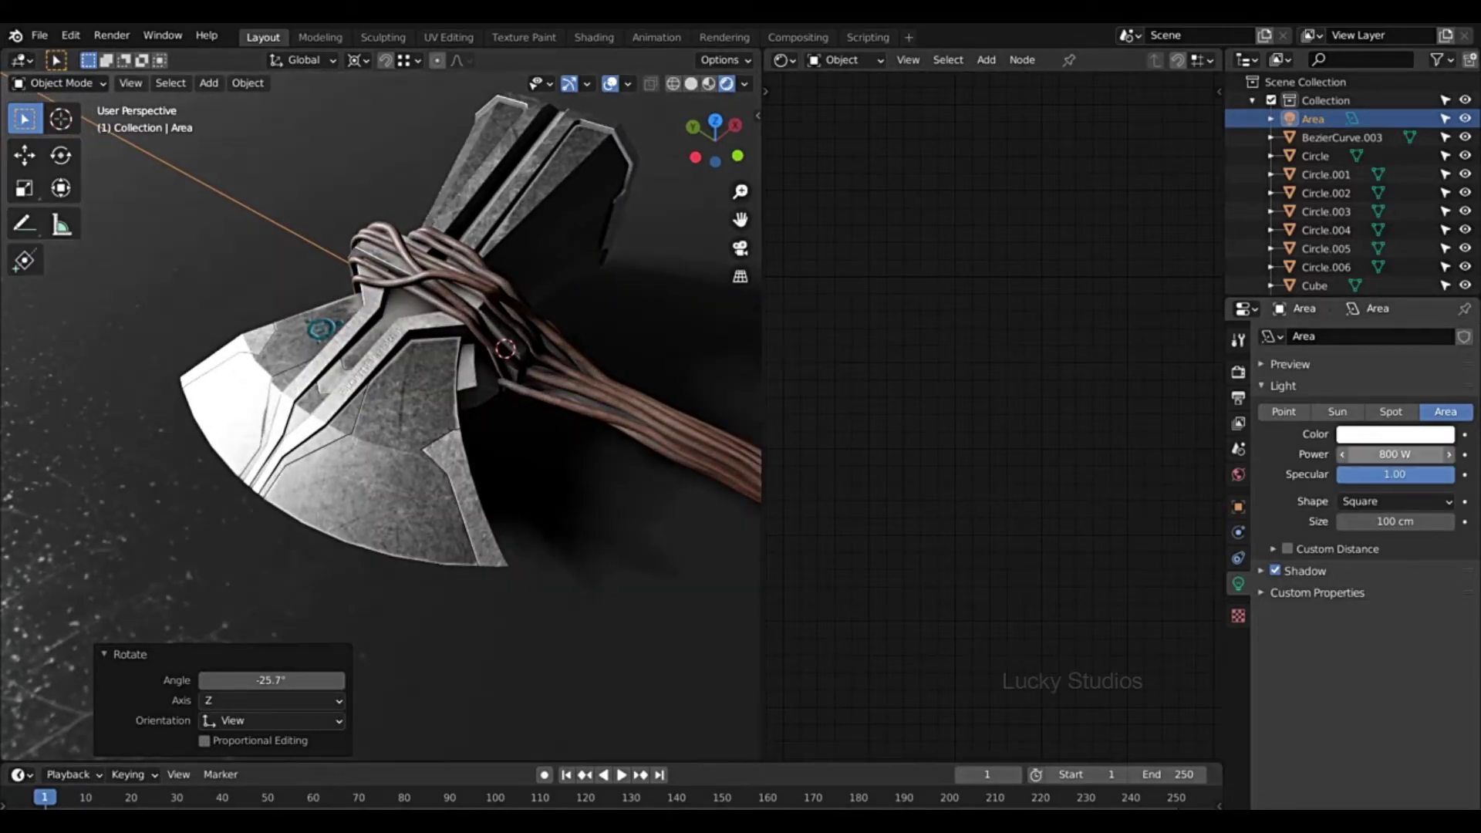
{"action": "scroll", "coordinate": [524, 381], "scroll_direction": "down", "scroll_amount": 3}
{"action": "scroll", "coordinate": [509, 374], "scroll_direction": "up", "scroll_amount": 3}
{"action": "middle_click_drag", "start_coordinate": [509, 374], "coordinate": [510, 365], "text": "shift"}
{"action": "middle_click_drag", "start_coordinate": [328, 488], "coordinate": [441, 343], "text": "shift"}
{"action": "scroll", "coordinate": [440, 343], "scroll_direction": "down", "scroll_amount": 2}
{"action": "scroll", "coordinate": [441, 342], "scroll_direction": "down", "scroll_amount": 10}
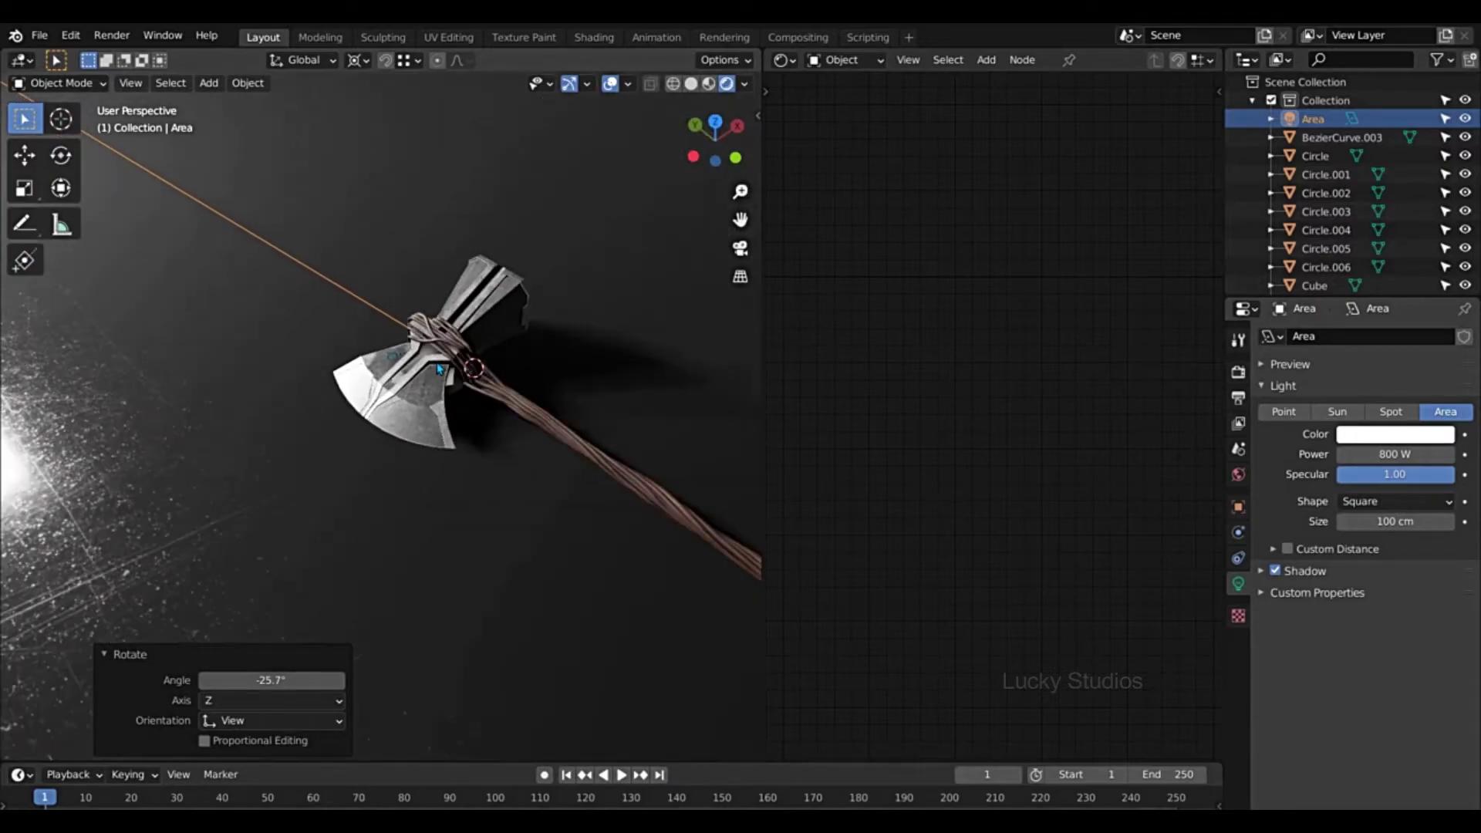
- Duplicate the area light in place, leaving the copy at the original's position
{"action": "mouse_move", "coordinate": [455, 393]}
{"action": "middle_mouse_down"}
{"action": "mouse_move", "coordinate": [450, 363]}
{"action": "mouse_move", "coordinate": [439, 383]}
{"action": "middle_mouse_up"}
{"action": "scroll", "coordinate": [395, 389], "scroll_direction": "up", "scroll_amount": 2}
{"action": "scroll", "coordinate": [396, 387], "scroll_direction": "down", "scroll_amount": 2}
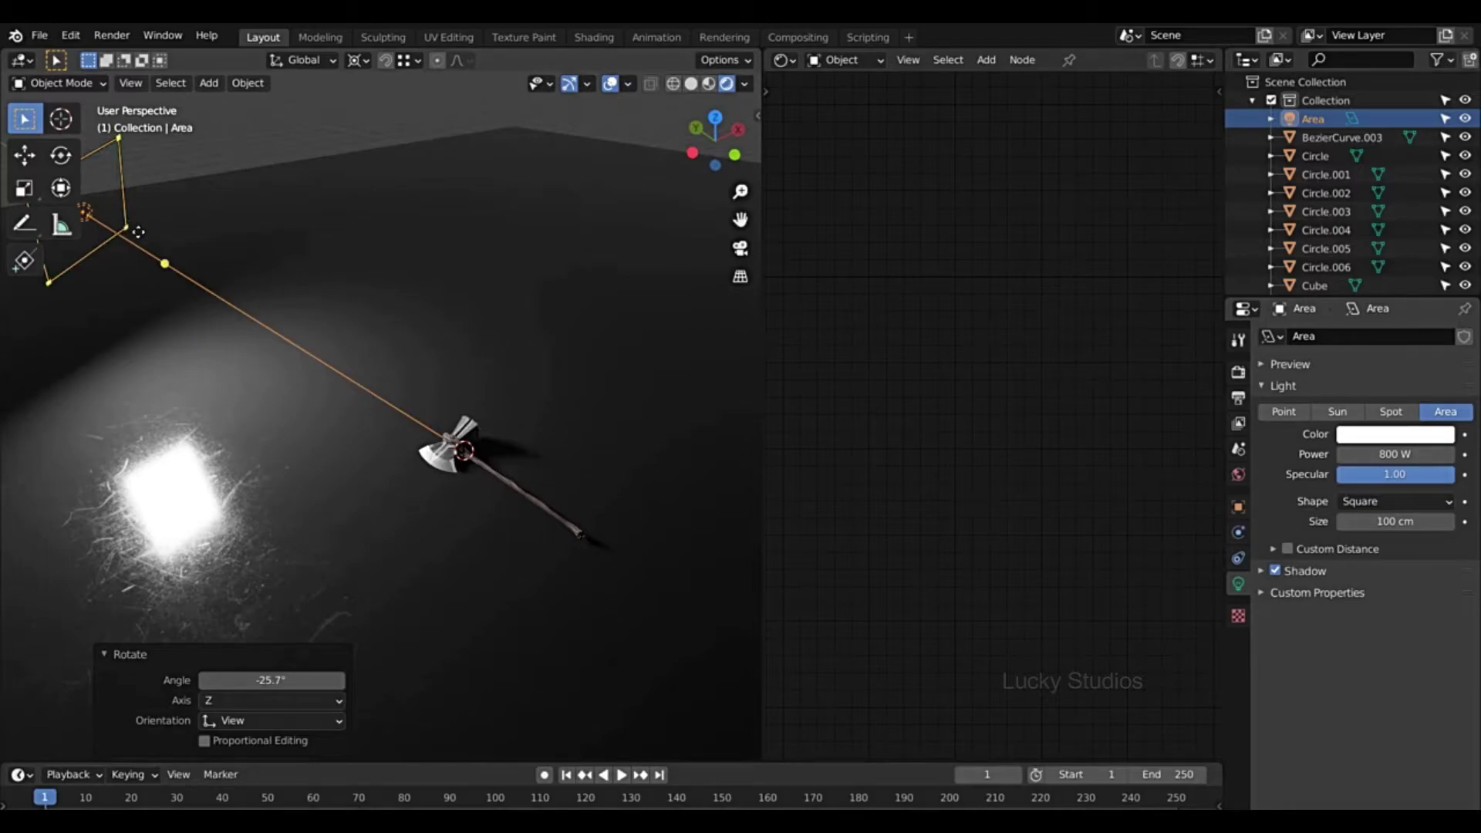
{"action": "left_click", "coordinate": [329, 301]}
{"action": "left_click", "coordinate": [115, 167]}
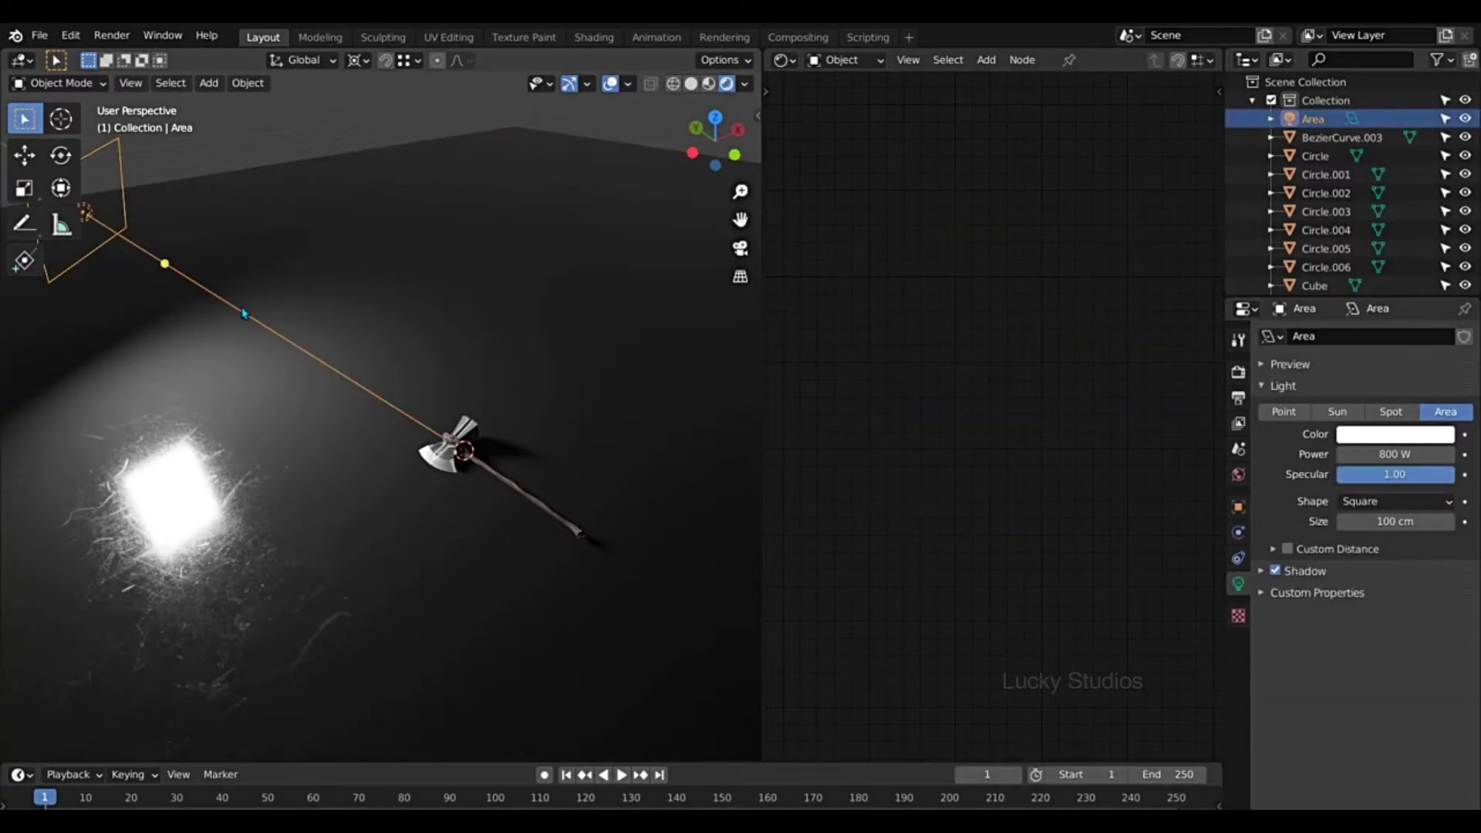
{"action": "key", "text": "shift+d"}
{"action": "right_click", "coordinate": [359, 362]}
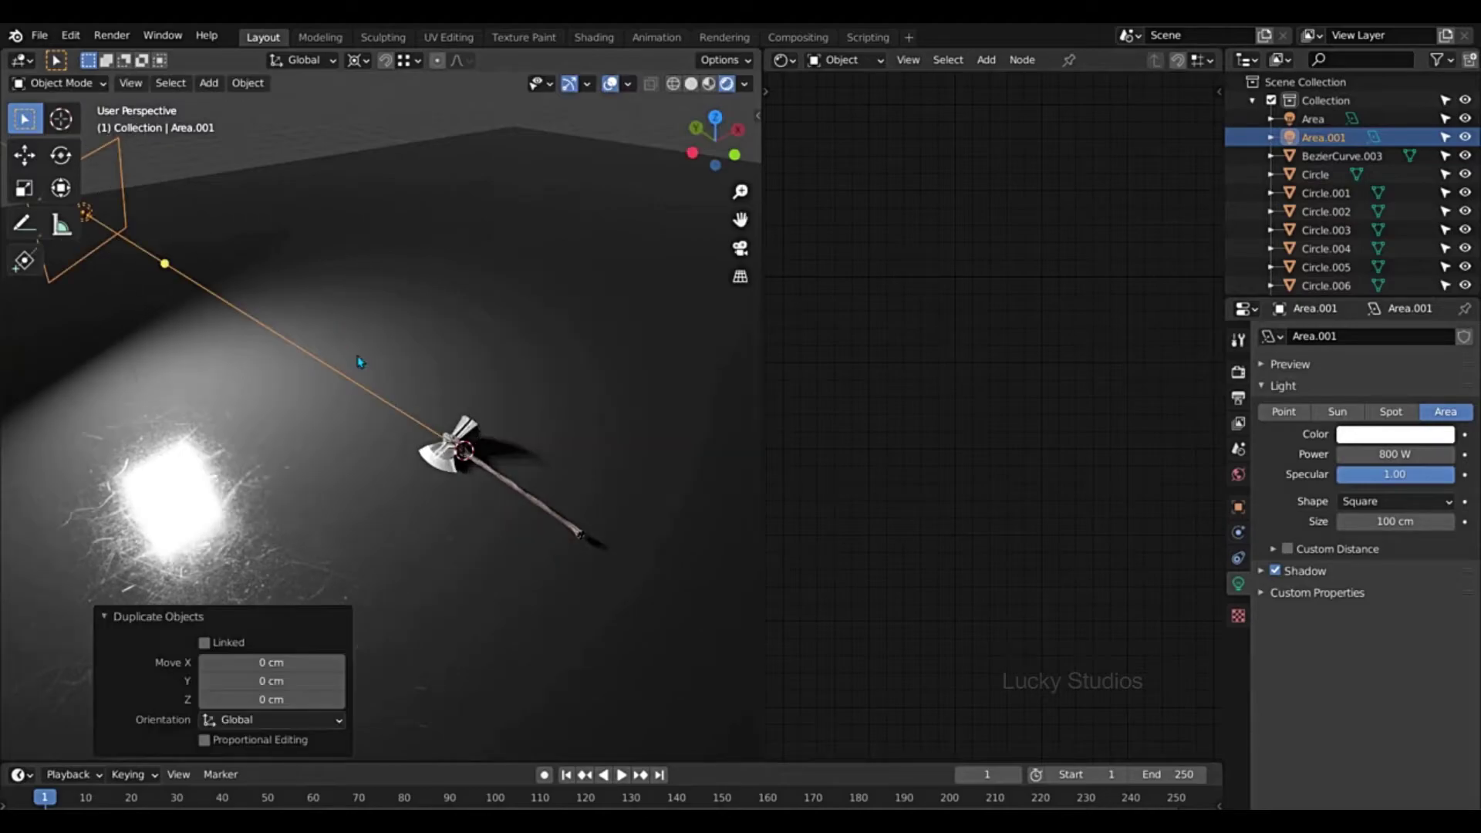
- Rotate the duplicated area light about 191° around the global Z axis to the opposite side of the axe
{"action": "scroll", "coordinate": [367, 384], "scroll_direction": "down", "scroll_amount": 3}
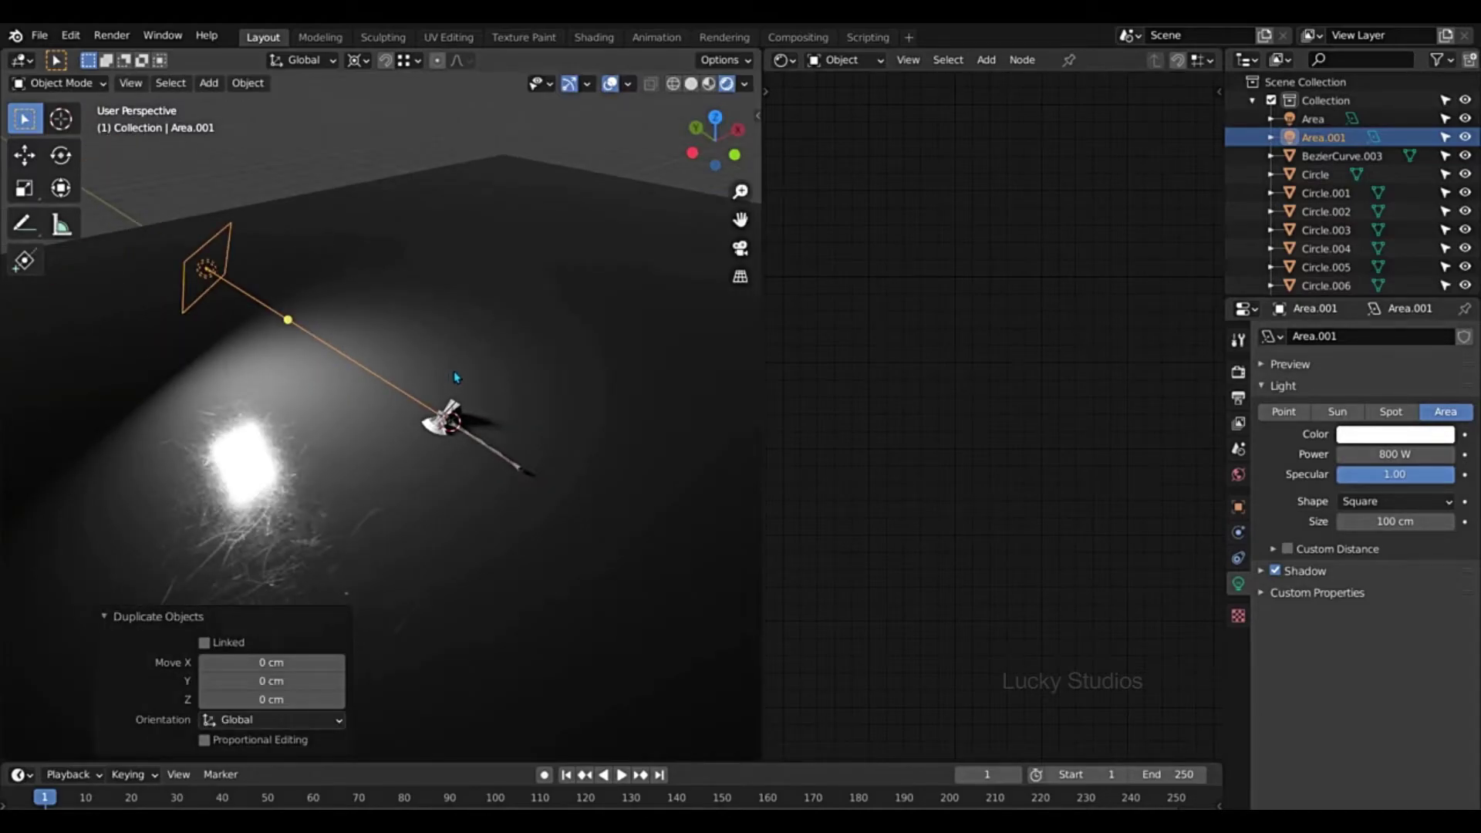
{"action": "key", "text": "r"}
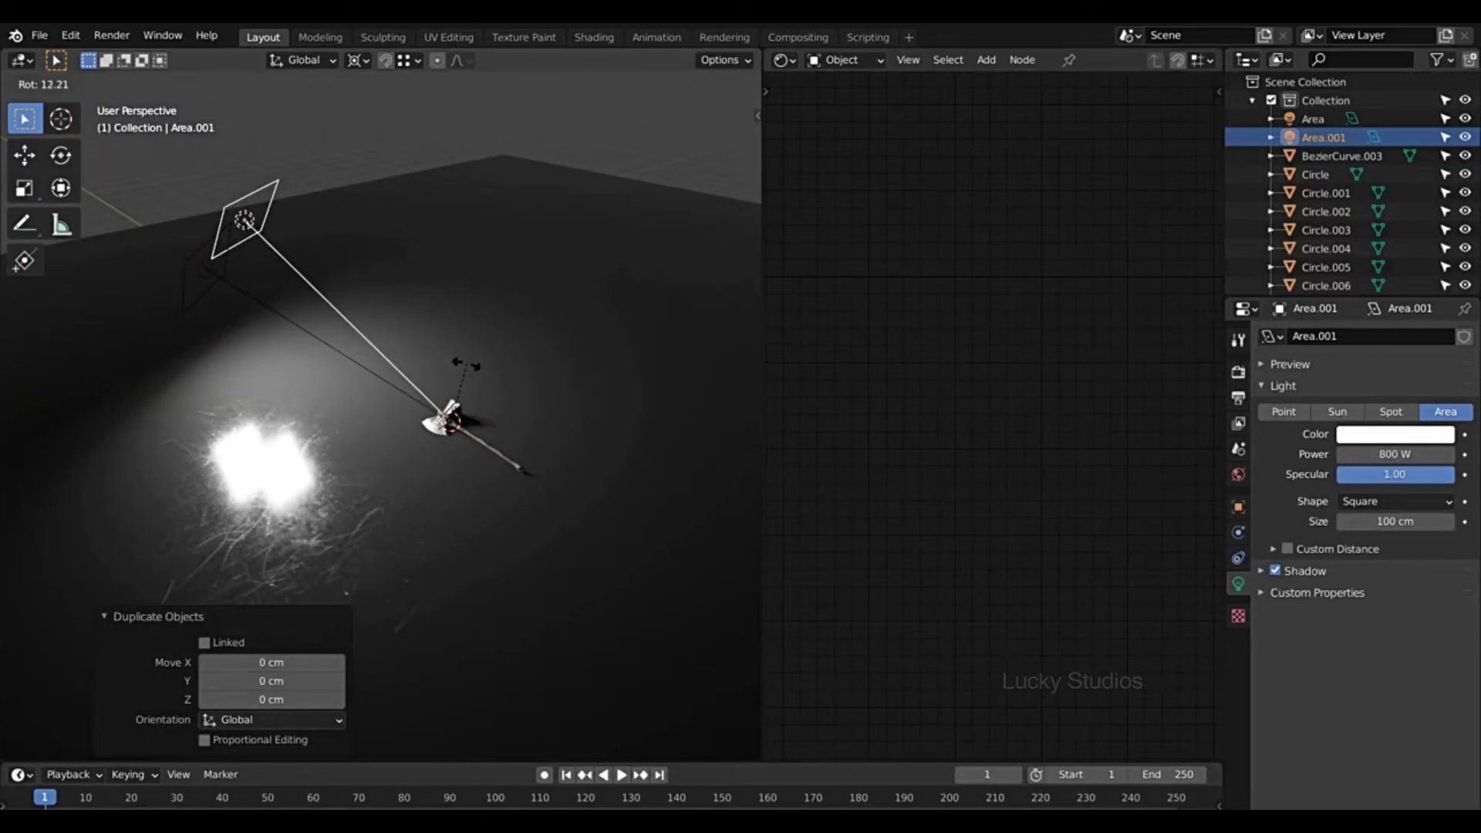
{"action": "key", "text": "z"}
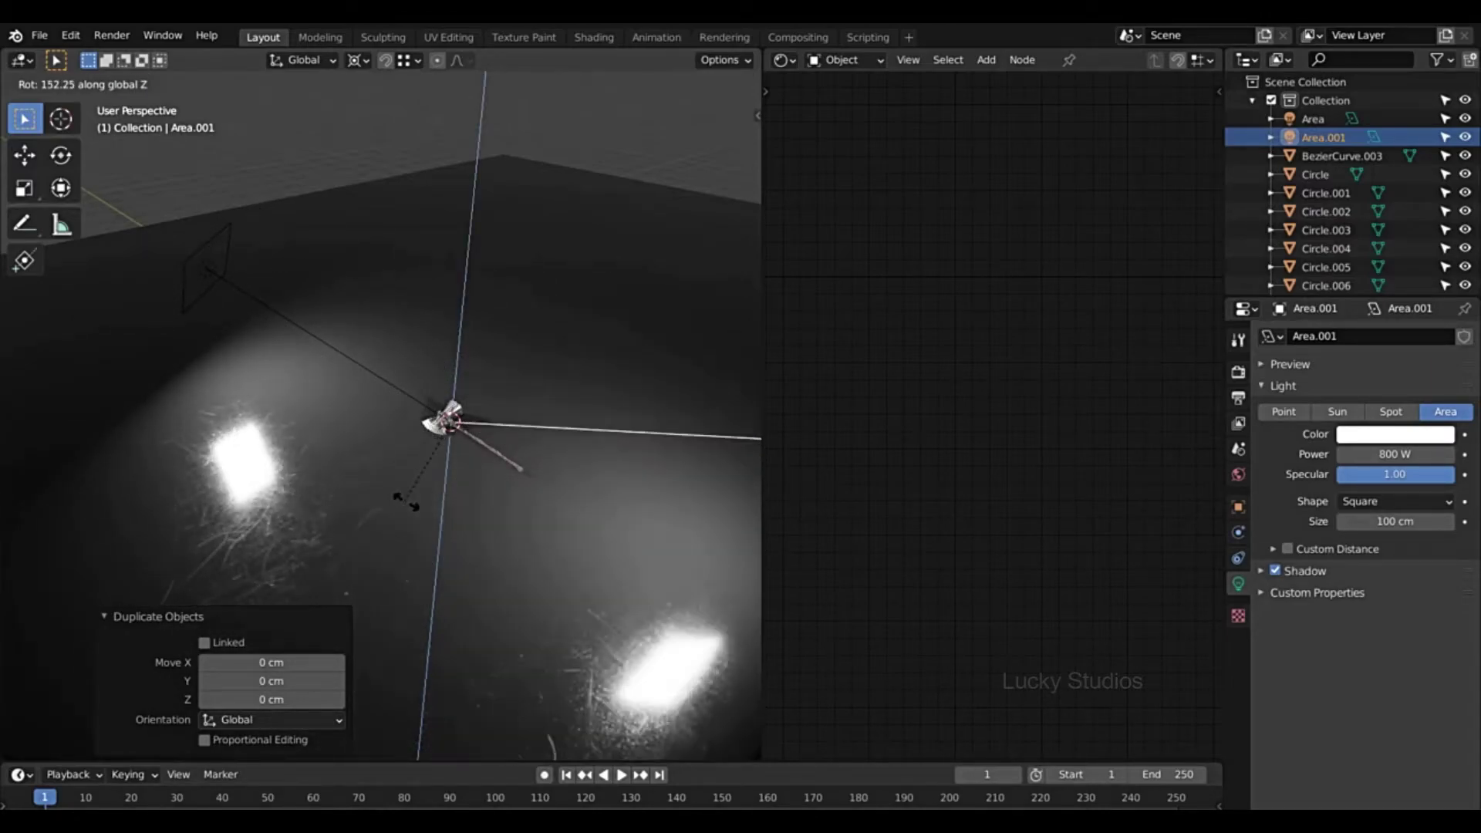
{"action": "left_click", "coordinate": [466, 494]}
{"action": "middle_click_drag", "start_coordinate": [441, 409], "coordinate": [500, 396]}
{"action": "scroll", "coordinate": [499, 397], "scroll_direction": "up", "scroll_amount": 2}
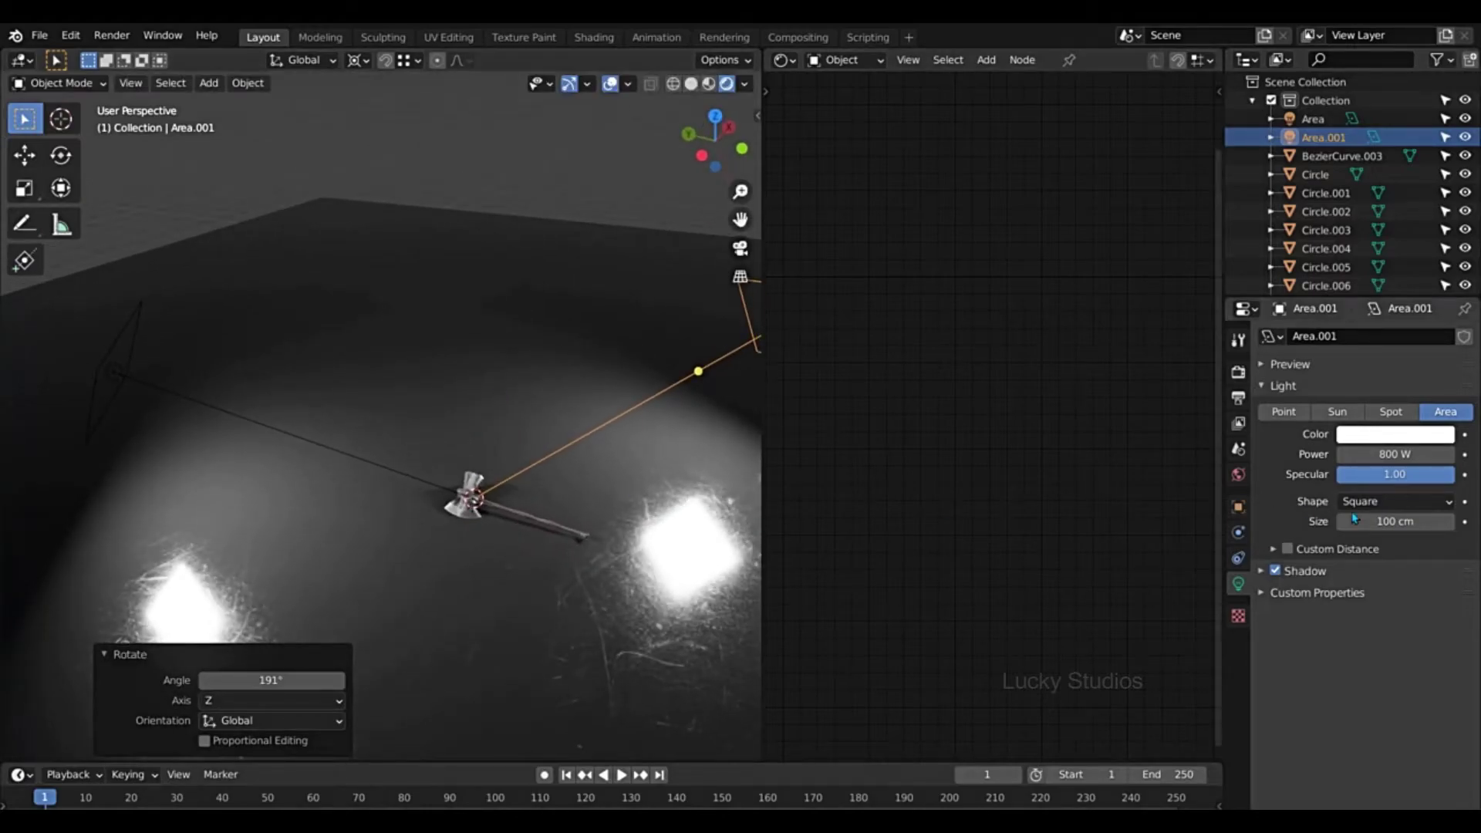
- Tint the duplicated area light pale blue and check its effect on the axe head up close
{"action": "left_click", "coordinate": [1393, 435]}
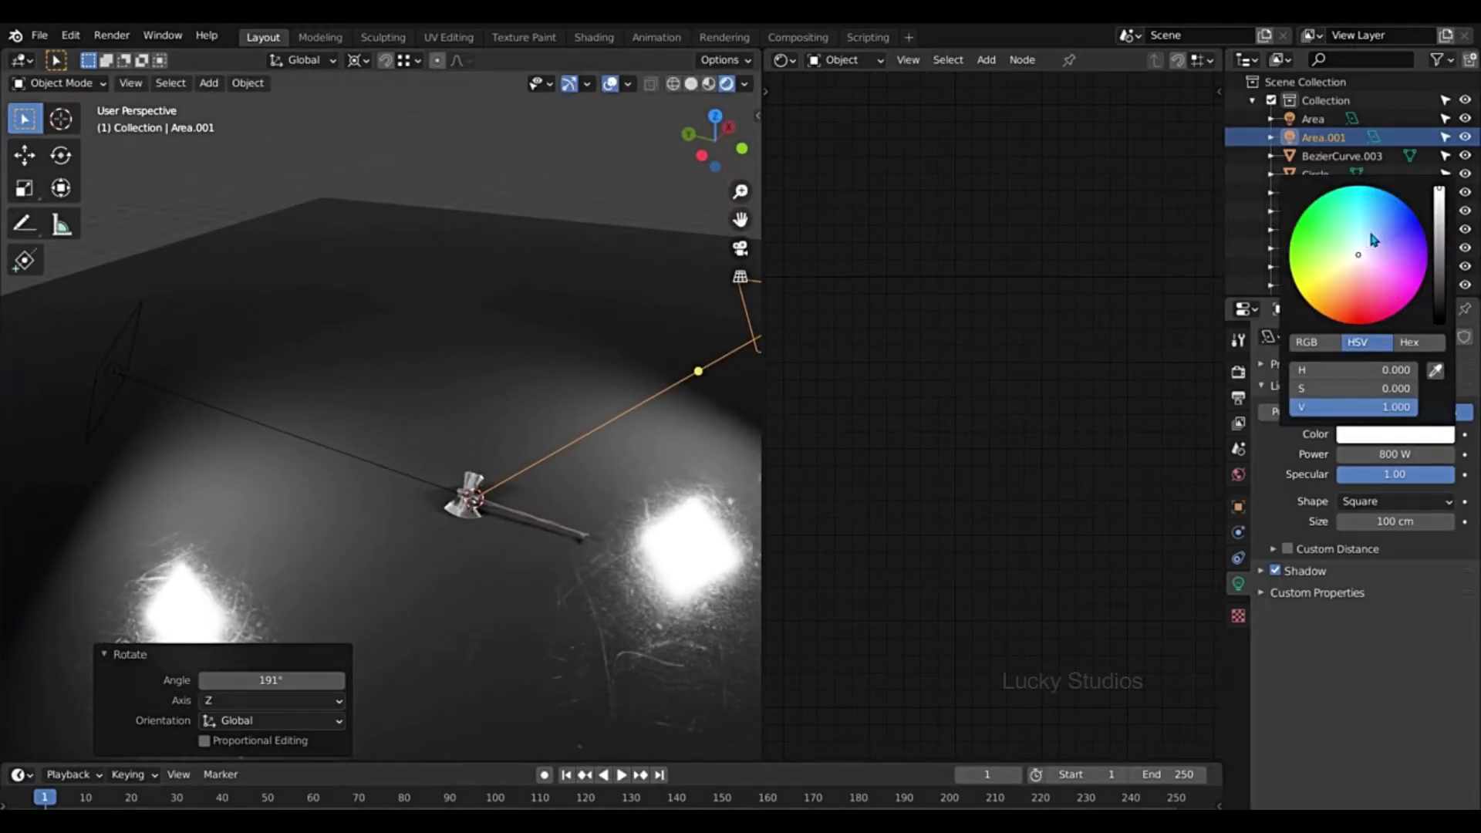
{"action": "left_click", "coordinate": [1372, 234]}
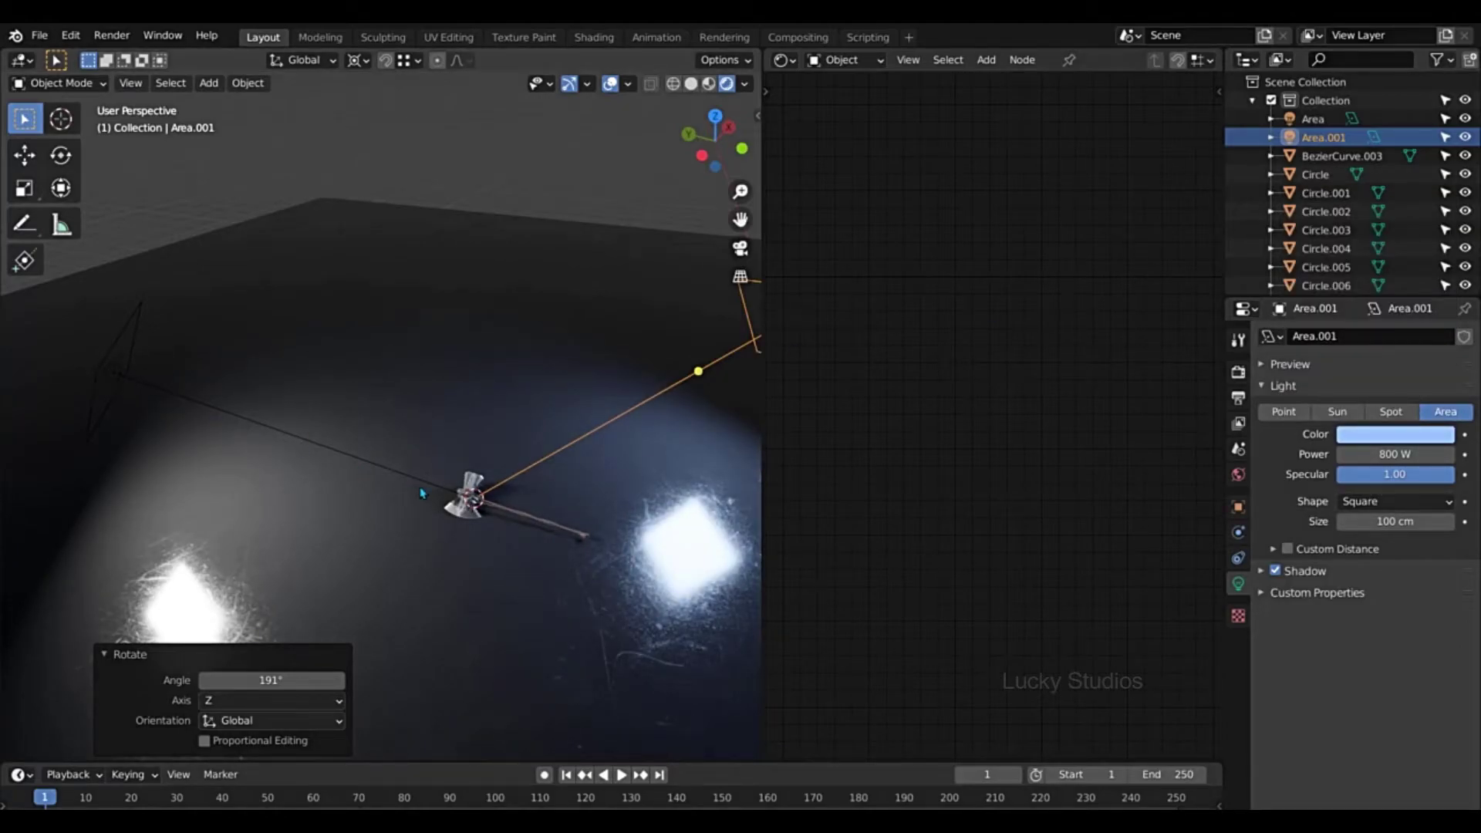
{"action": "scroll", "coordinate": [386, 444], "scroll_direction": "down", "scroll_amount": 2}
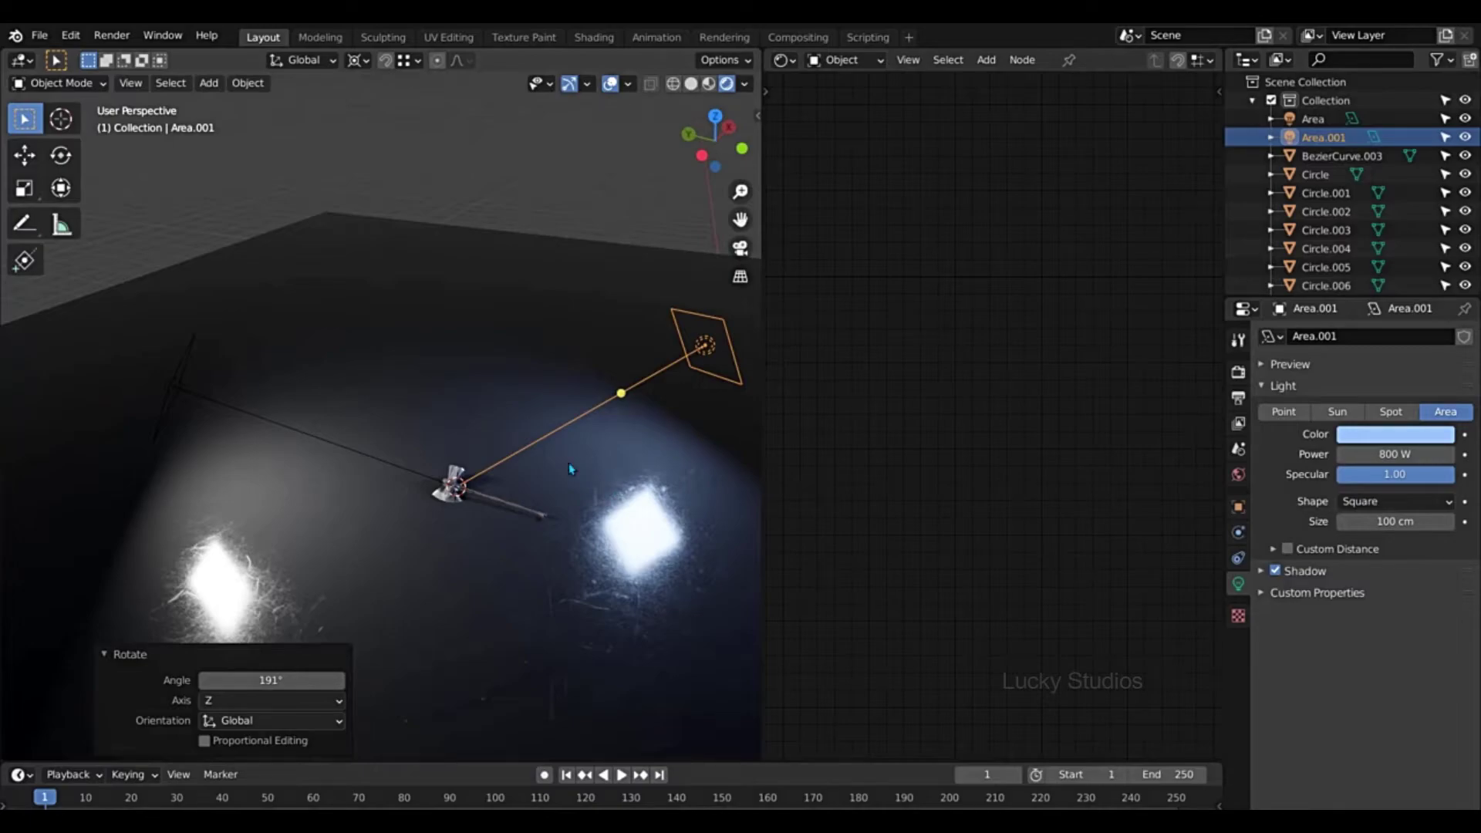
{"action": "scroll", "coordinate": [447, 478], "scroll_direction": "up", "scroll_amount": 10}
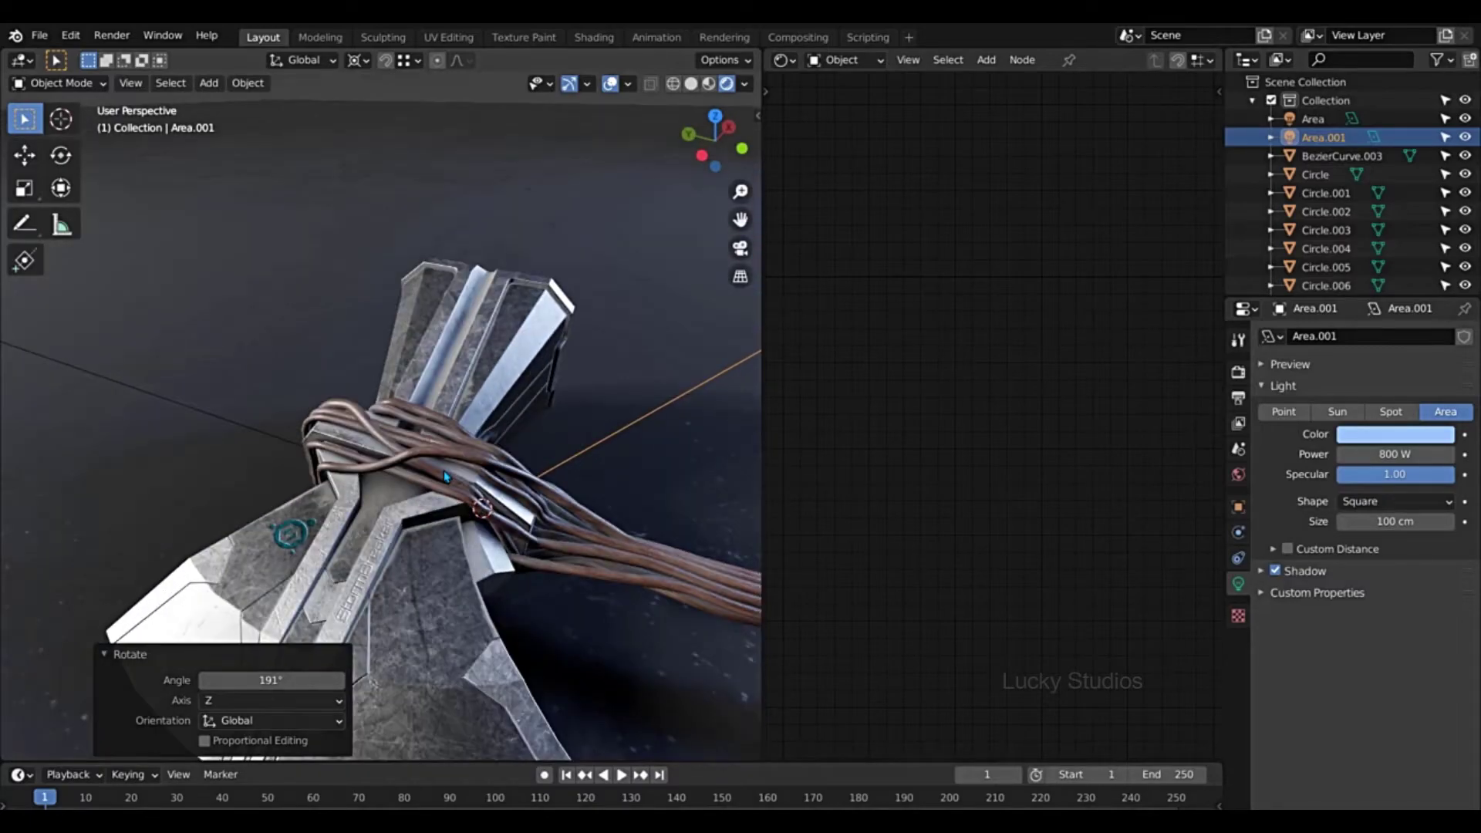
{"action": "scroll", "coordinate": [446, 386], "scroll_direction": "down", "scroll_amount": 12}
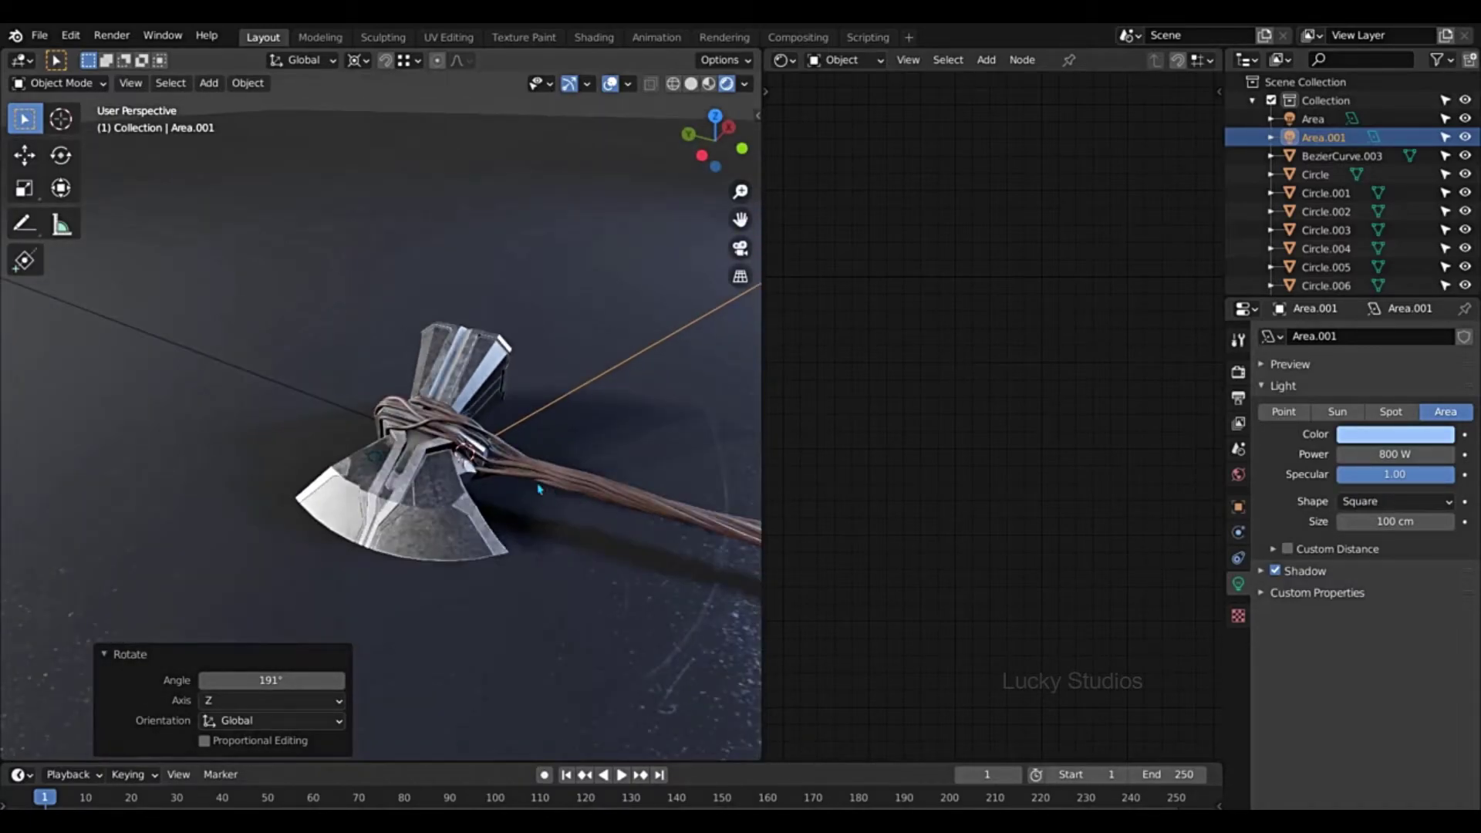
- Color the original area light red and inspect the two-tone lighting on the axe head
{"action": "left_click", "coordinate": [330, 206]}
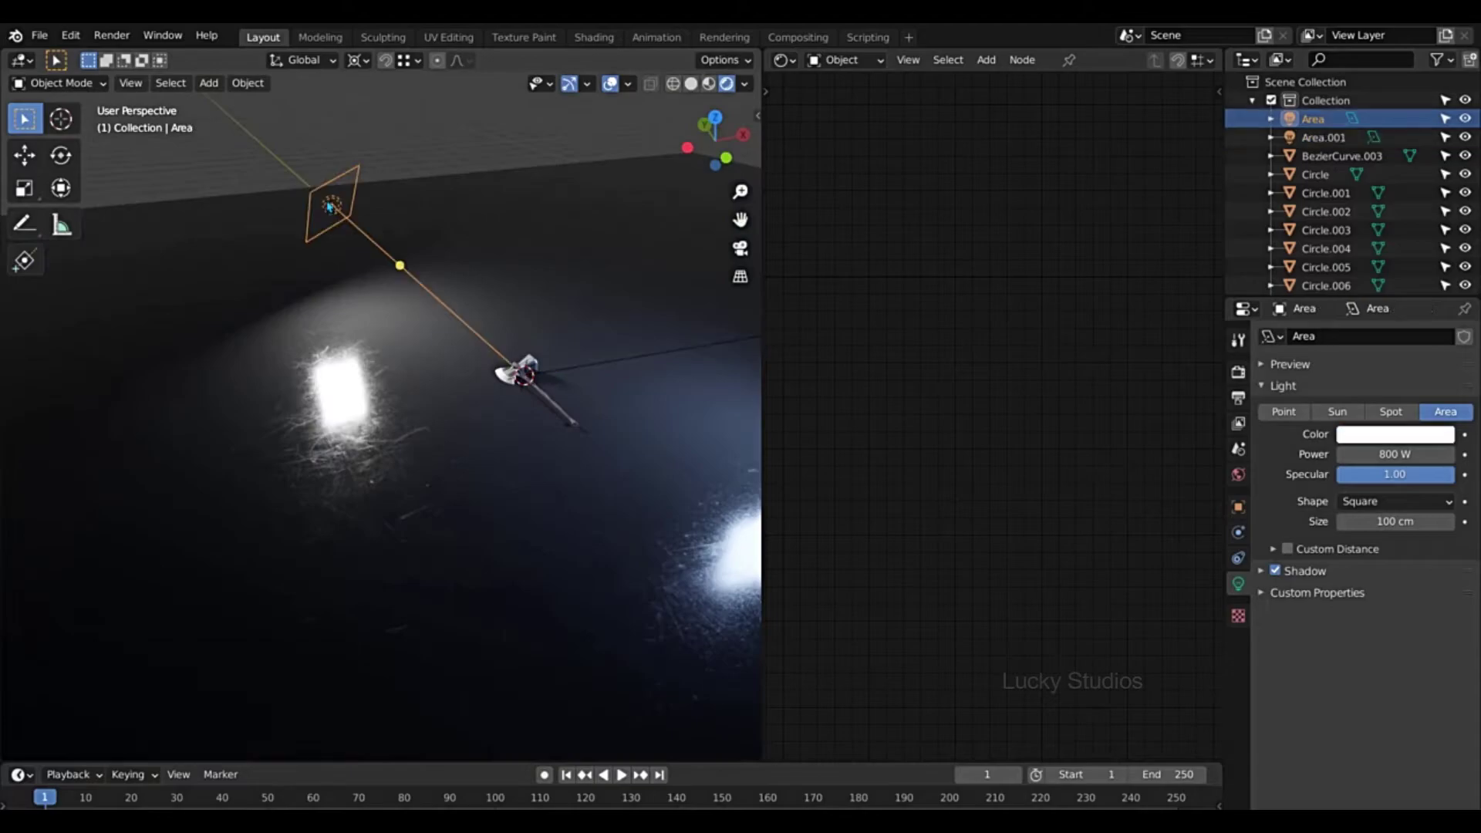
{"action": "left_click", "coordinate": [1387, 434]}
{"action": "left_click", "coordinate": [1364, 302]}
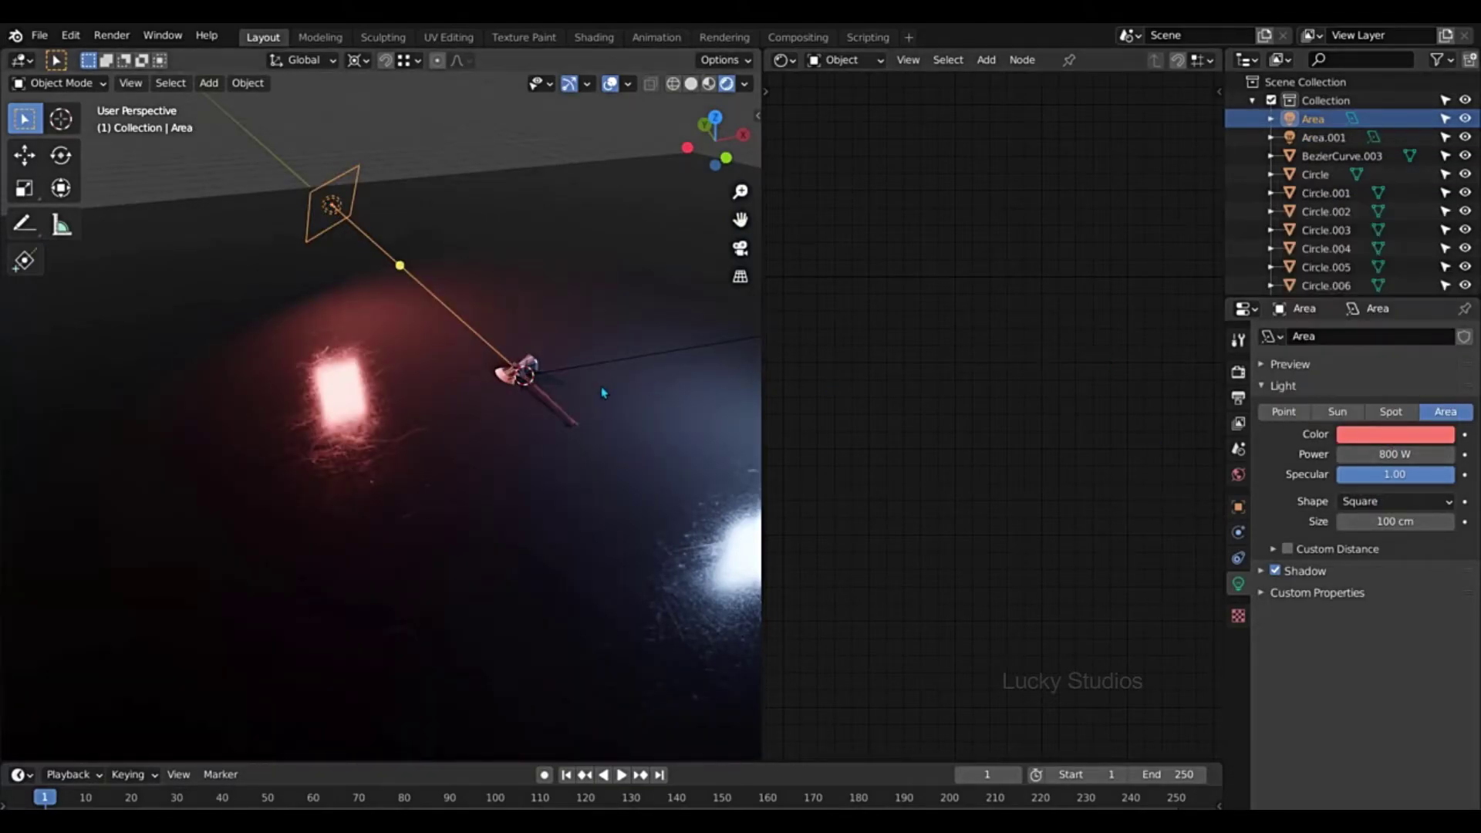
{"action": "scroll", "coordinate": [540, 378], "scroll_direction": "up", "scroll_amount": 5}
{"action": "scroll", "coordinate": [524, 367], "scroll_direction": "up", "scroll_amount": 6}
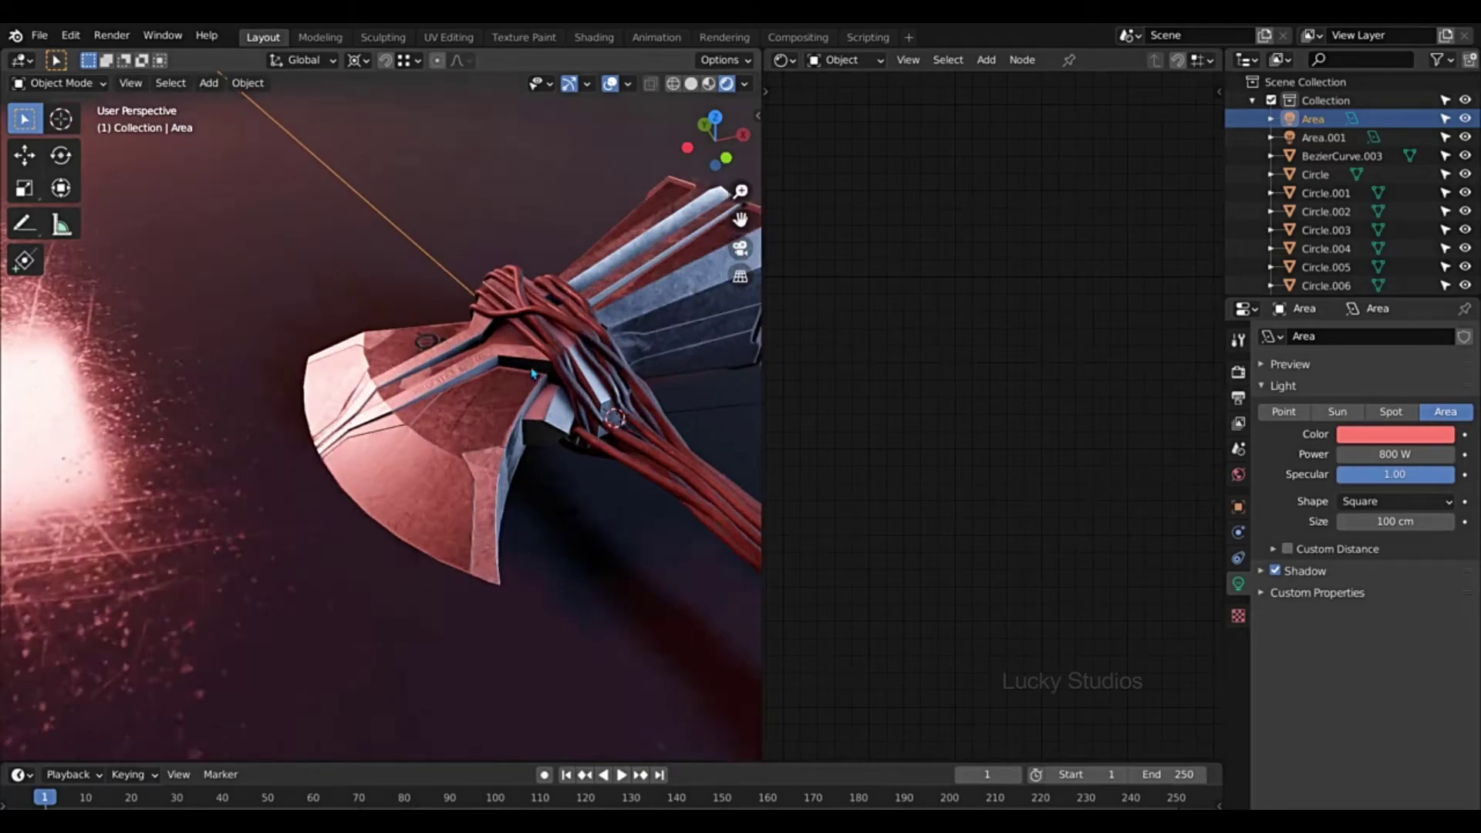
{"action": "left_click", "coordinate": [454, 402]}
{"action": "middle_click_drag", "start_coordinate": [453, 402], "coordinate": [395, 443]}
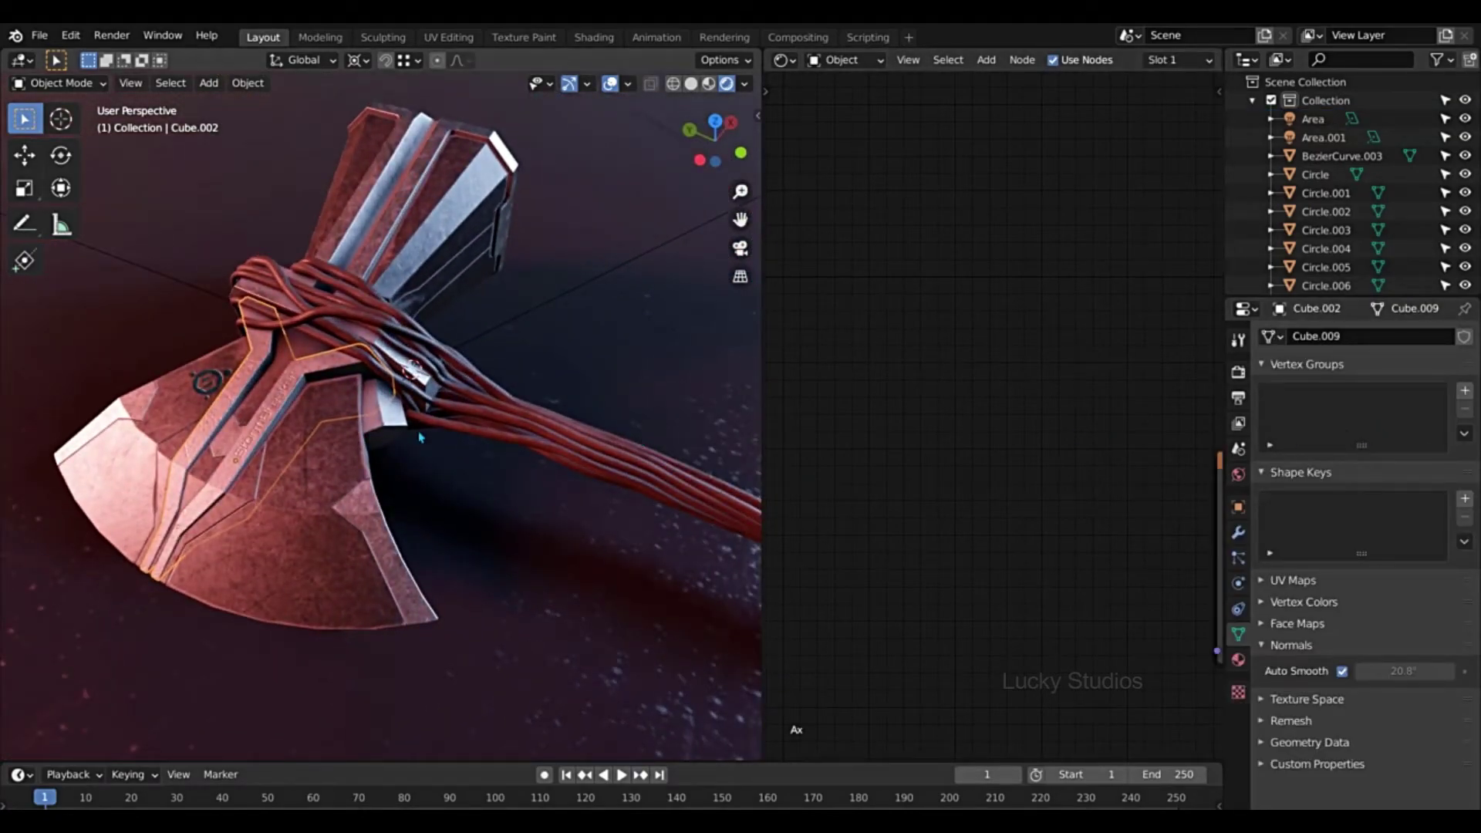
- Soften the original area light's red to a paler pink and check the axe lighting from several angles
{"action": "left_click", "coordinate": [181, 289]}
{"action": "left_click", "coordinate": [1385, 436]}
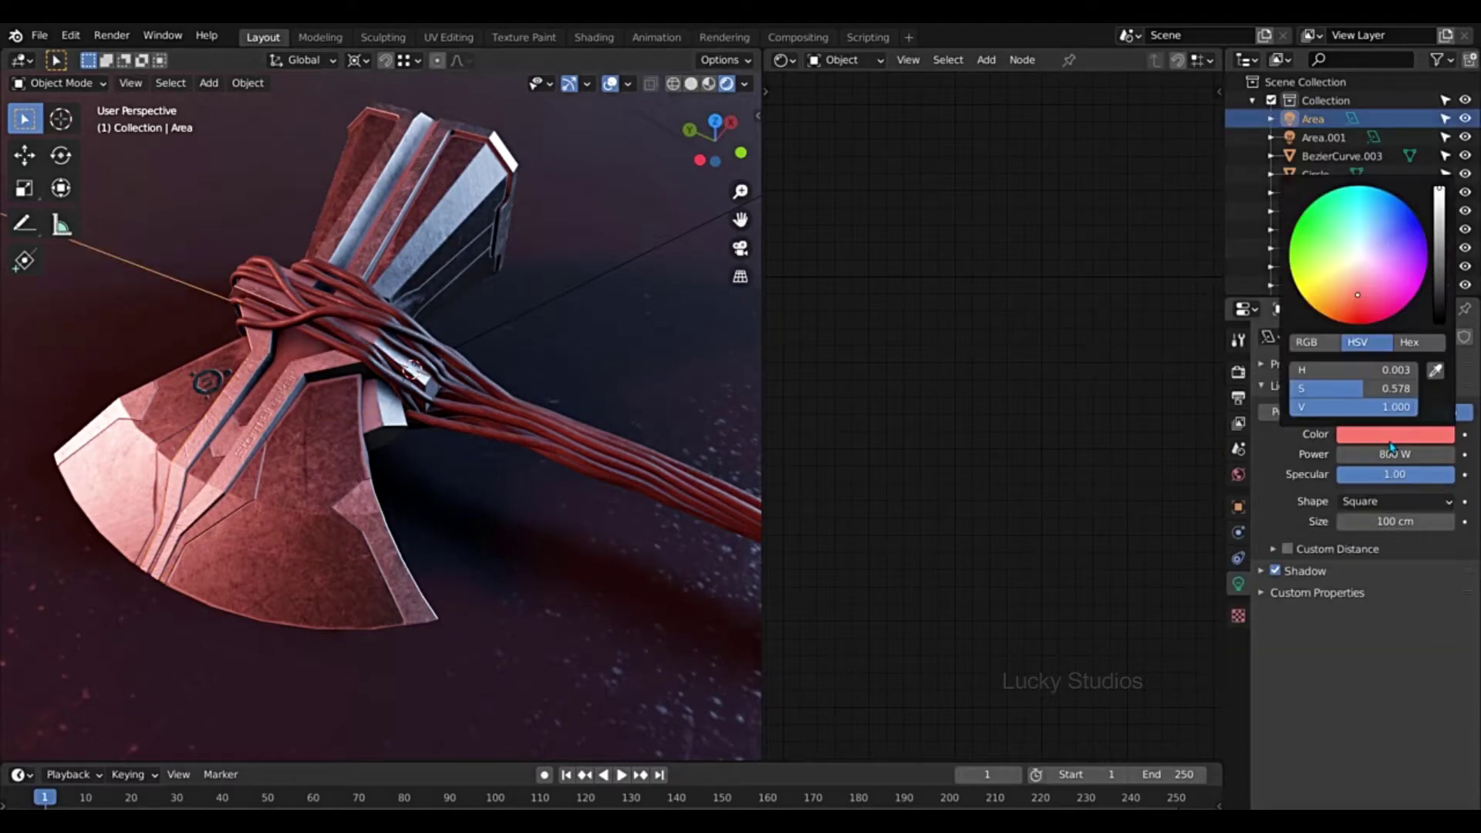
{"action": "left_click", "coordinate": [1360, 288]}
{"action": "left_click_drag", "start_coordinate": [1361, 291], "coordinate": [1358, 283]}
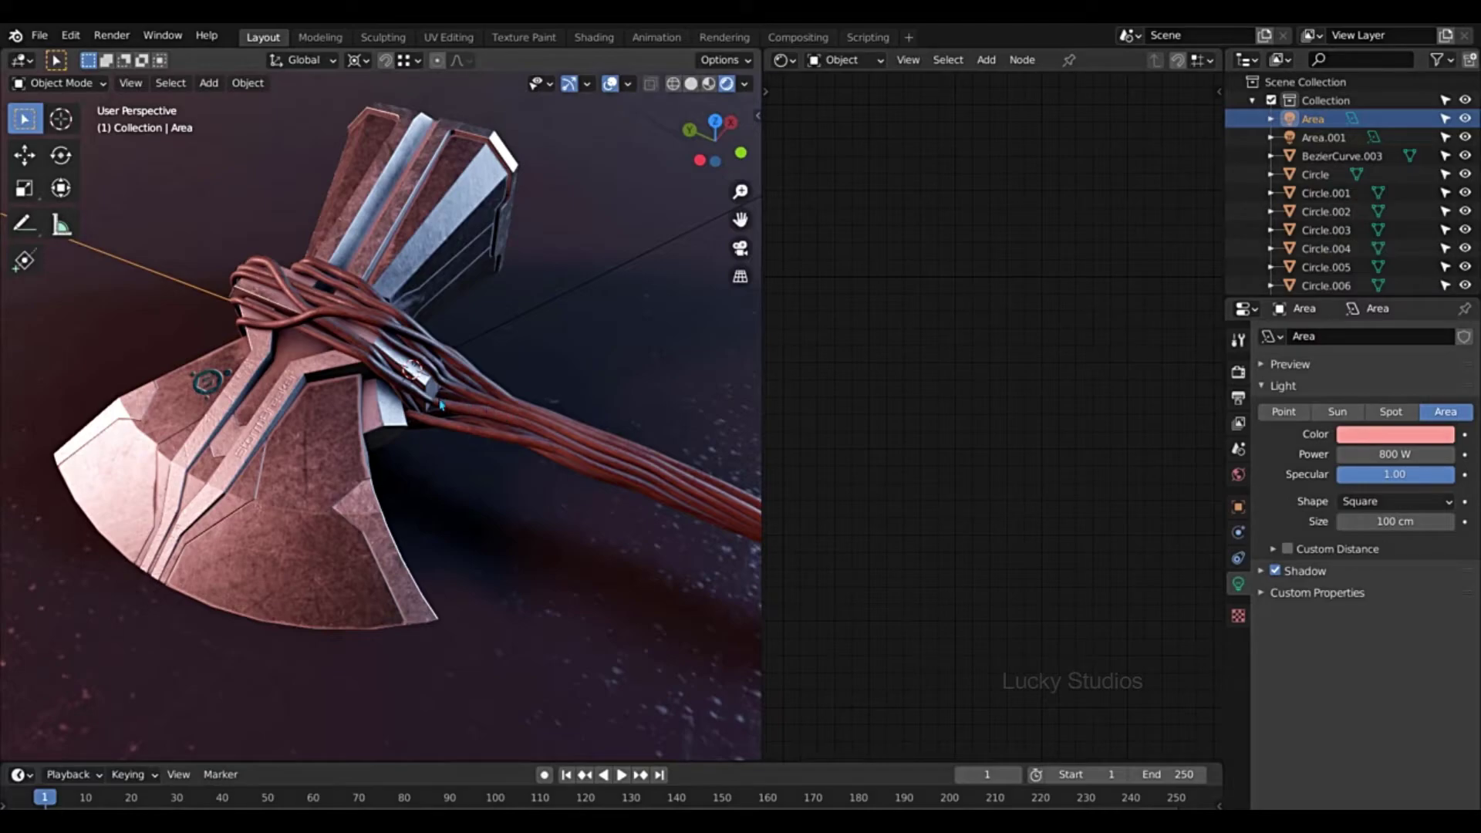
{"action": "scroll", "coordinate": [382, 392], "scroll_direction": "down", "scroll_amount": 5}
{"action": "middle_click_drag", "start_coordinate": [382, 391], "coordinate": [410, 442]}
{"action": "middle_click_drag", "start_coordinate": [447, 359], "coordinate": [354, 469], "text": "shift"}
{"action": "middle_click_drag", "start_coordinate": [371, 388], "coordinate": [484, 424], "text": "shift"}
{"action": "scroll", "coordinate": [365, 320], "scroll_direction": "up", "scroll_amount": 3}
{"action": "scroll", "coordinate": [363, 319], "scroll_direction": "down", "scroll_amount": 6}
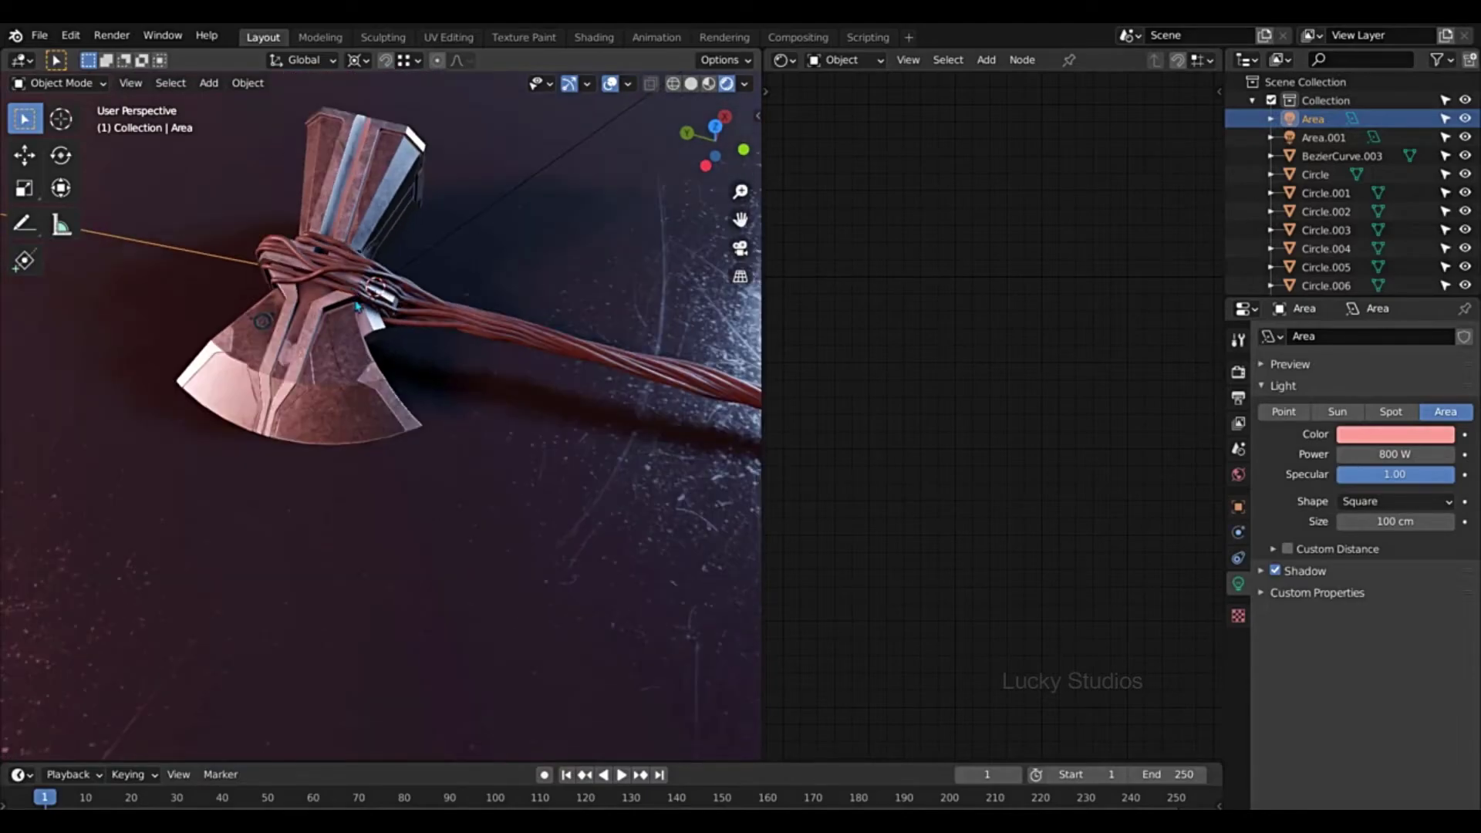
- Add a camera at the 3D cursor beside the axe head and raise it 150 cm along global Z
{"action": "middle_click_drag", "start_coordinate": [401, 344], "coordinate": [392, 333]}
{"action": "key", "text": "shift+a"}
{"action": "mouse_move", "coordinate": [395, 337]}
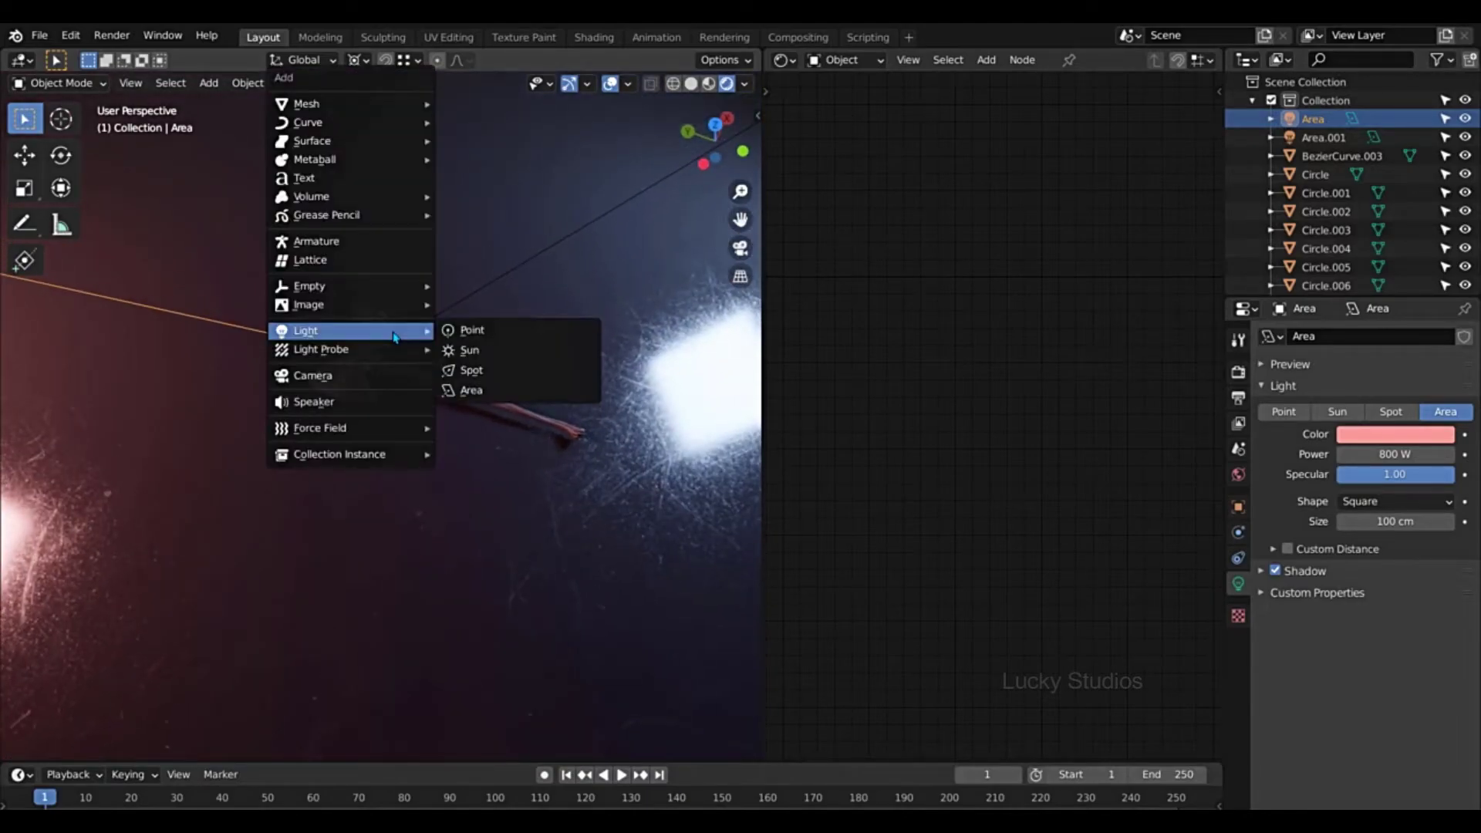
{"action": "left_click", "coordinate": [351, 376]}
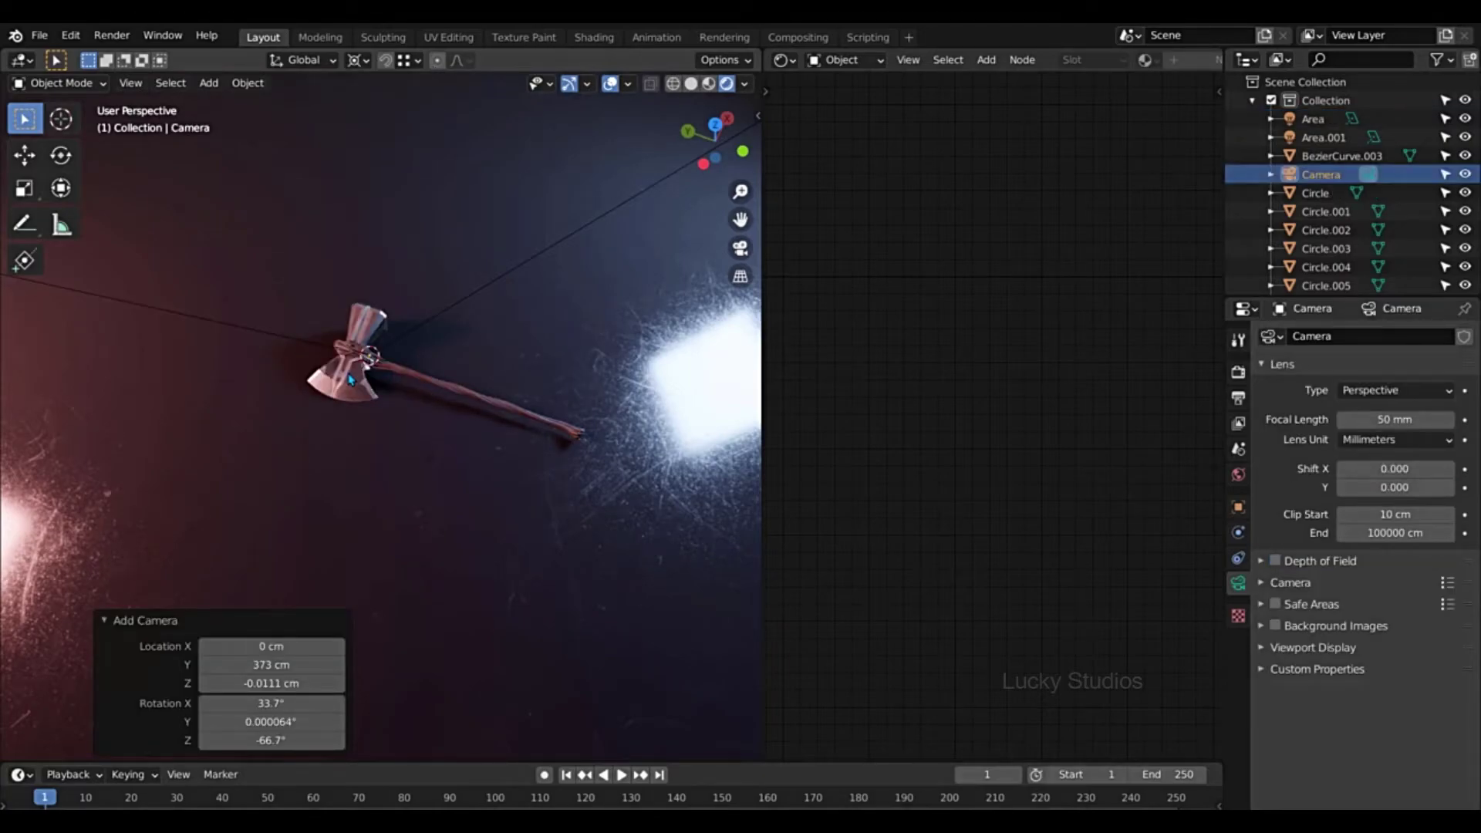
{"action": "key", "text": "g"}
{"action": "type", "text": "z"}
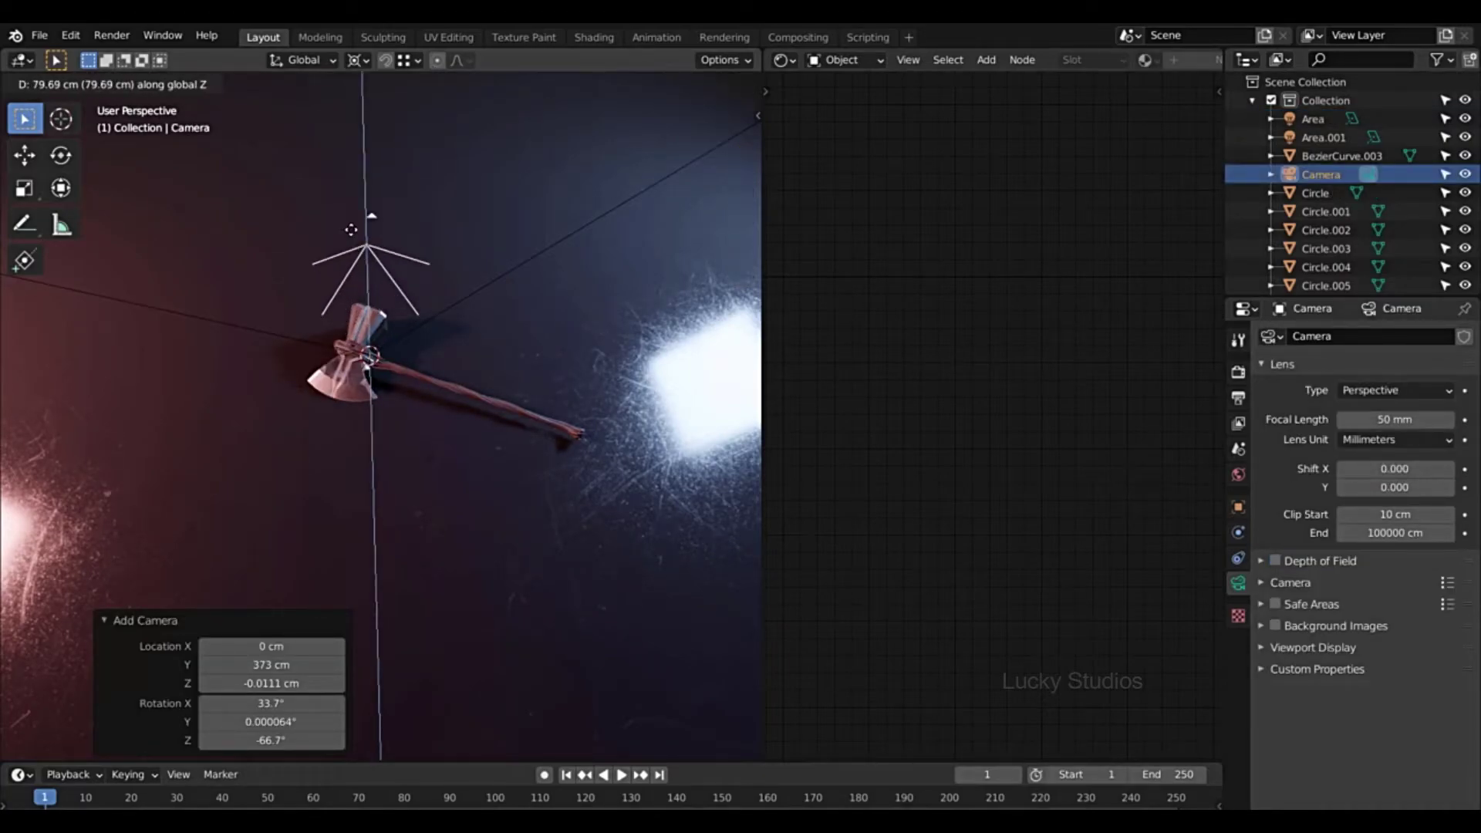
{"action": "type", "text": "150"}
{"action": "key", "text": "Return"}
{"action": "middle_click_drag", "start_coordinate": [427, 198], "coordinate": [583, 157]}
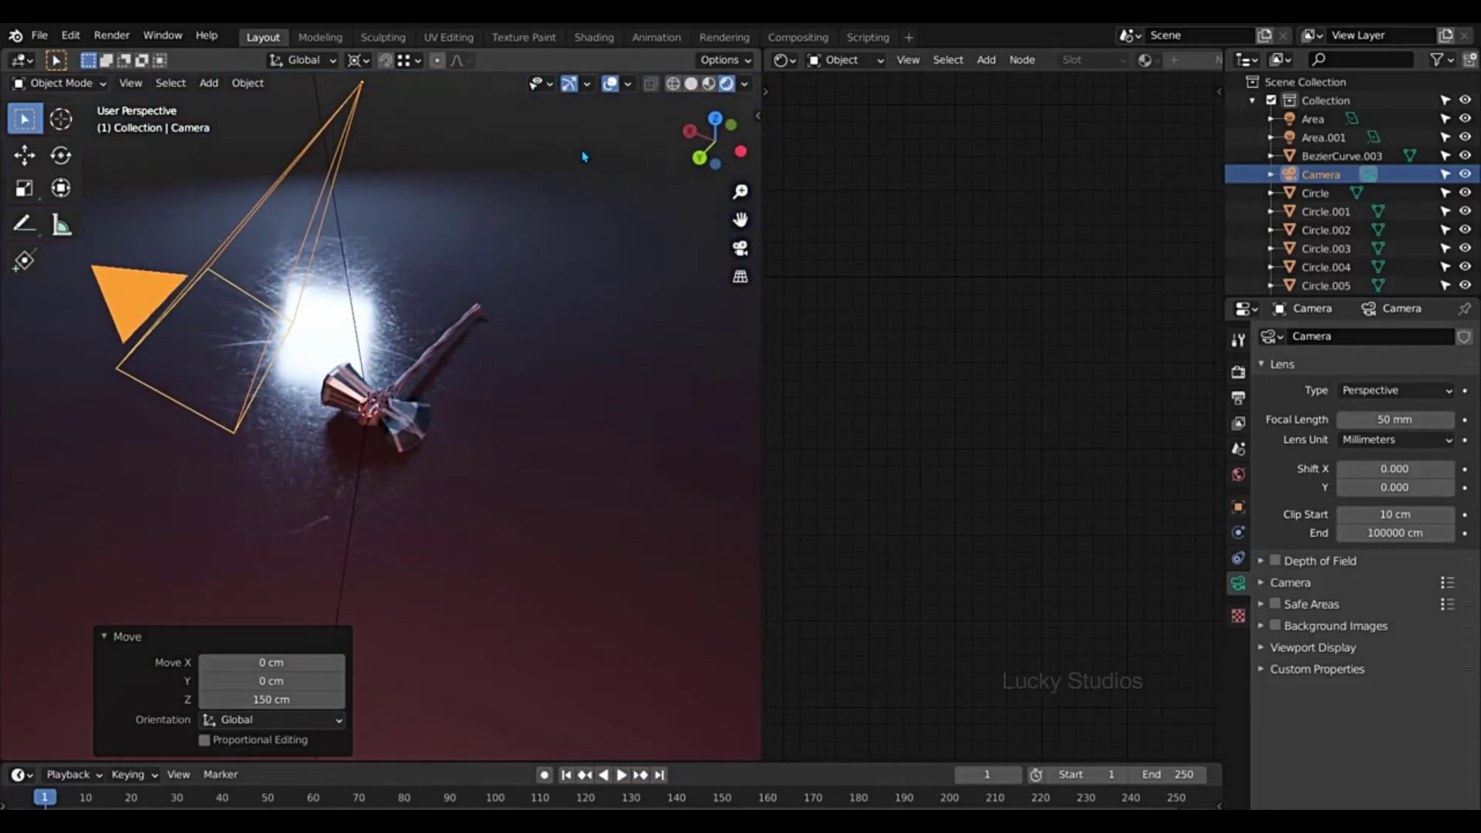
- Look through the new camera and lock the camera to the view
{"action": "key", "text": "KP_0"}
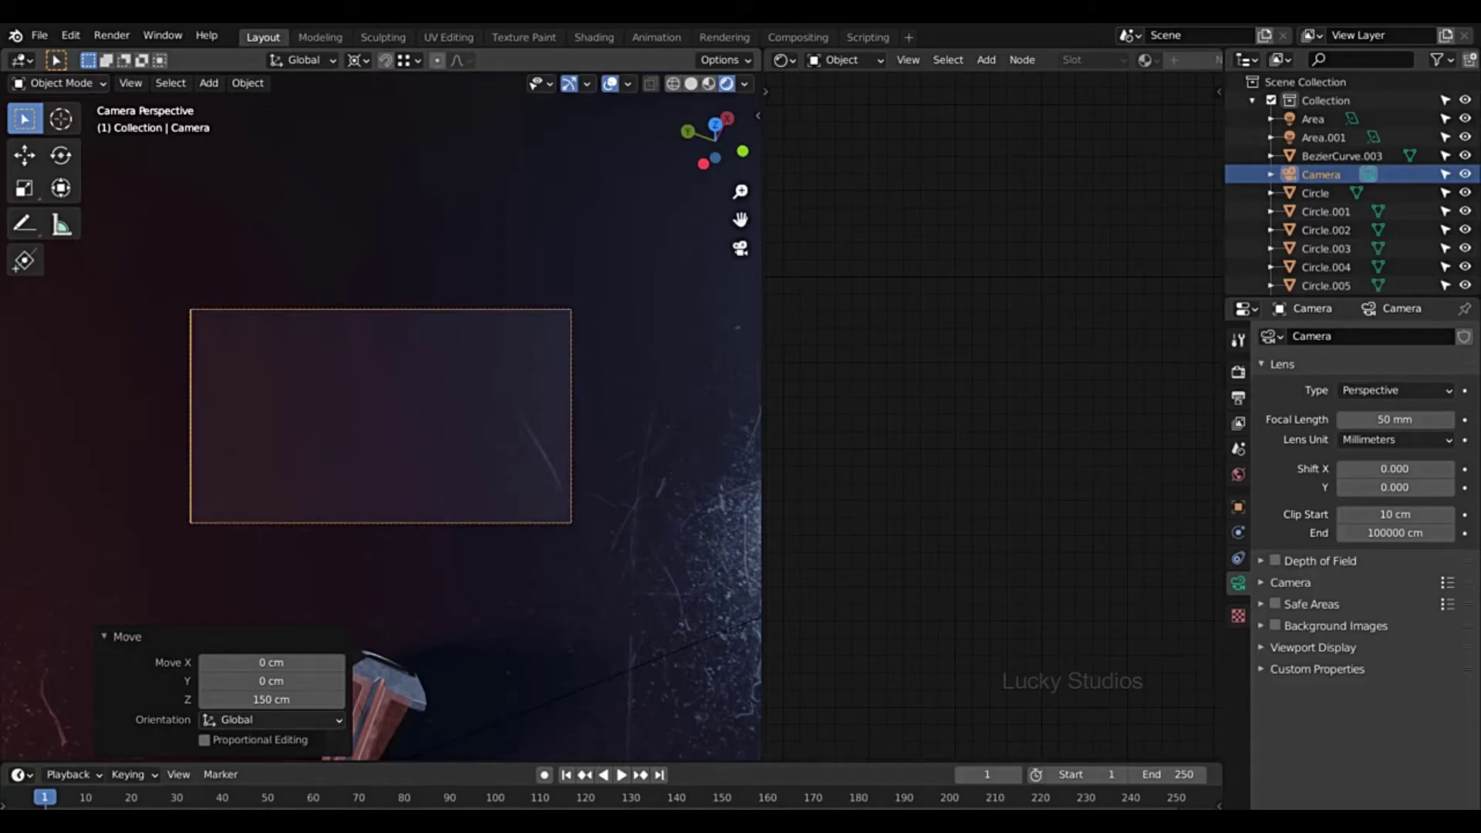
{"action": "left_click", "coordinate": [757, 115]}
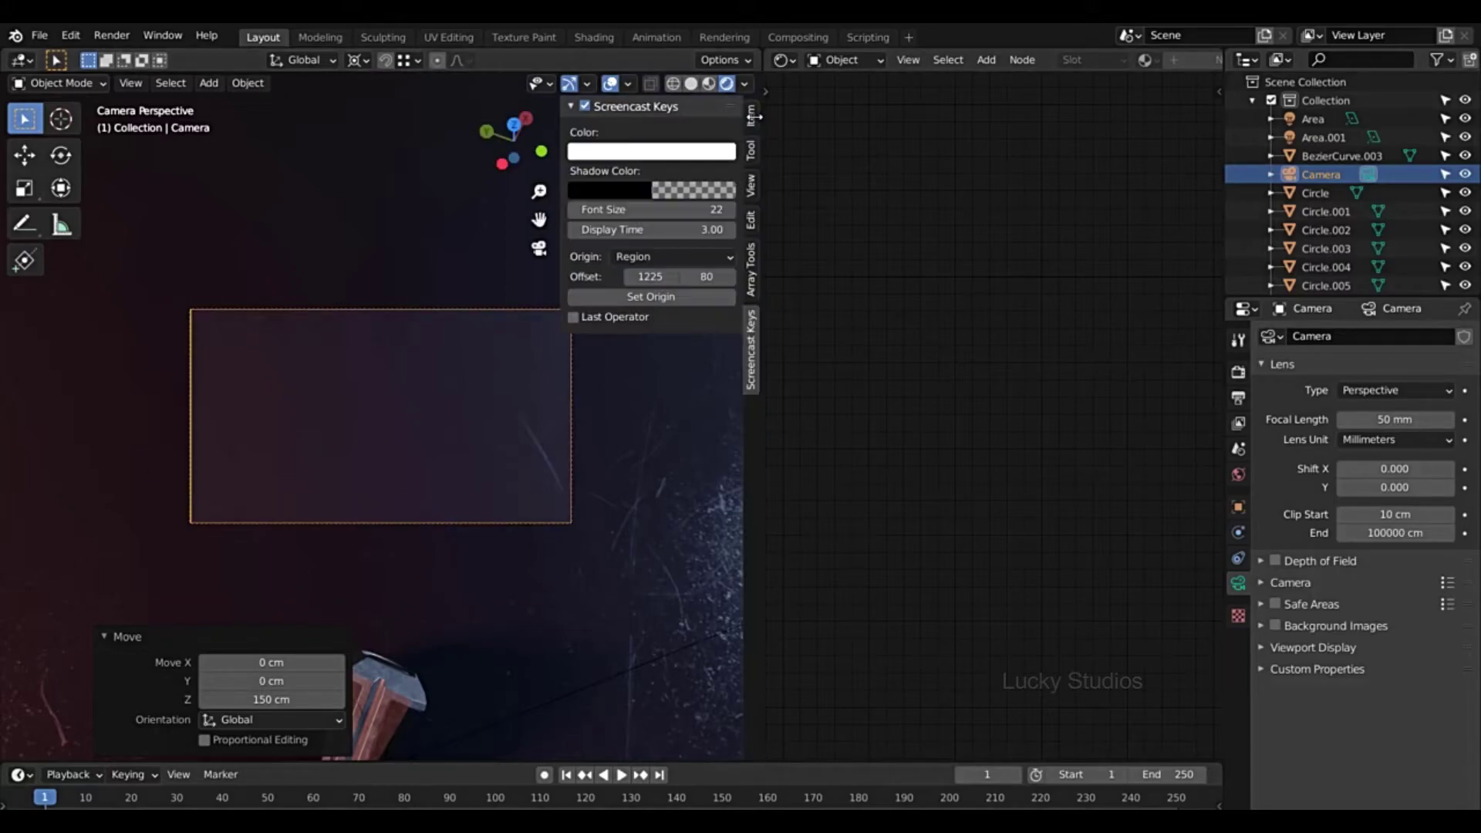
{"action": "left_click", "coordinate": [751, 186]}
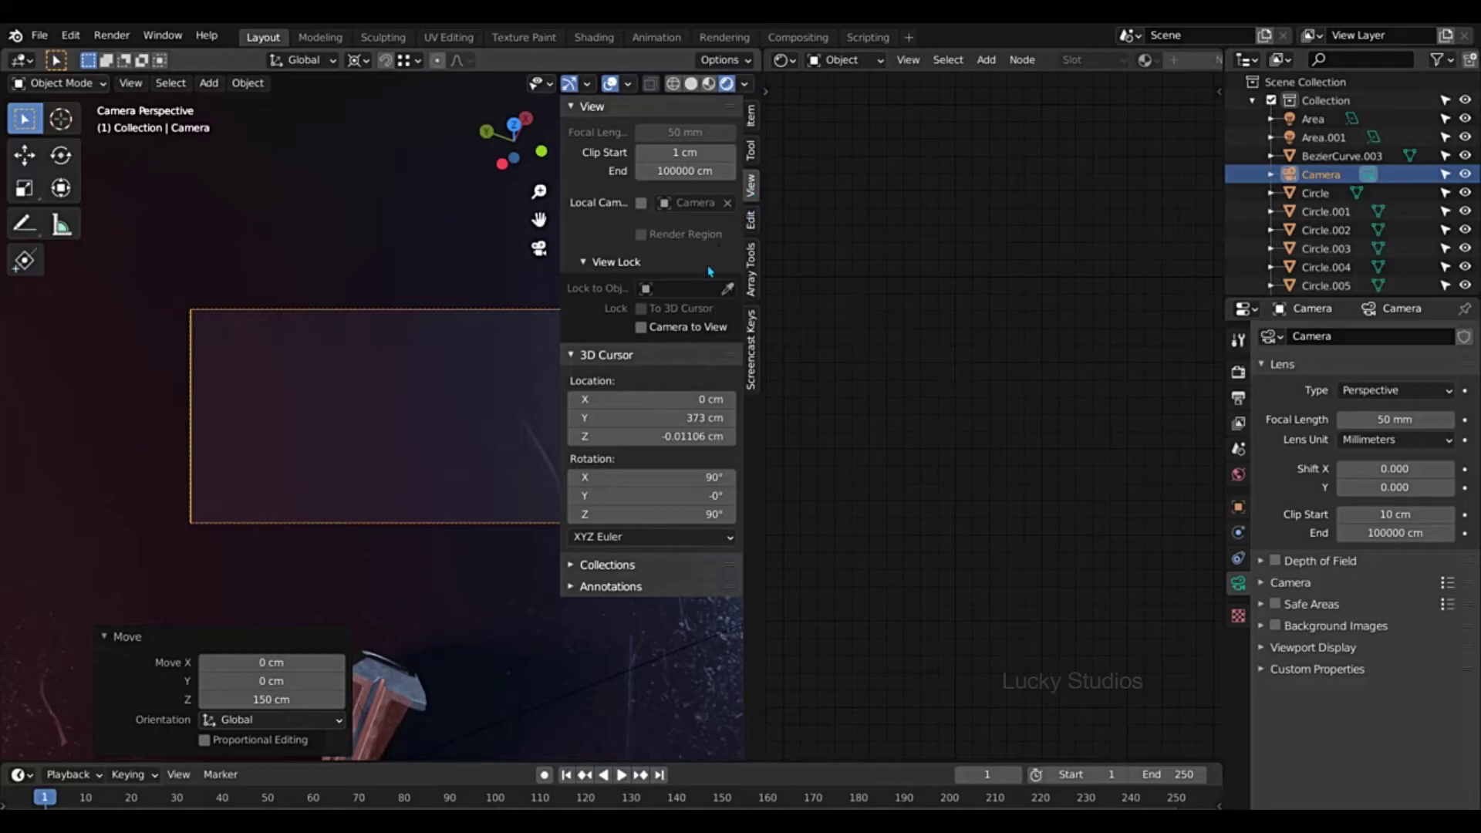
{"action": "left_click", "coordinate": [641, 328]}
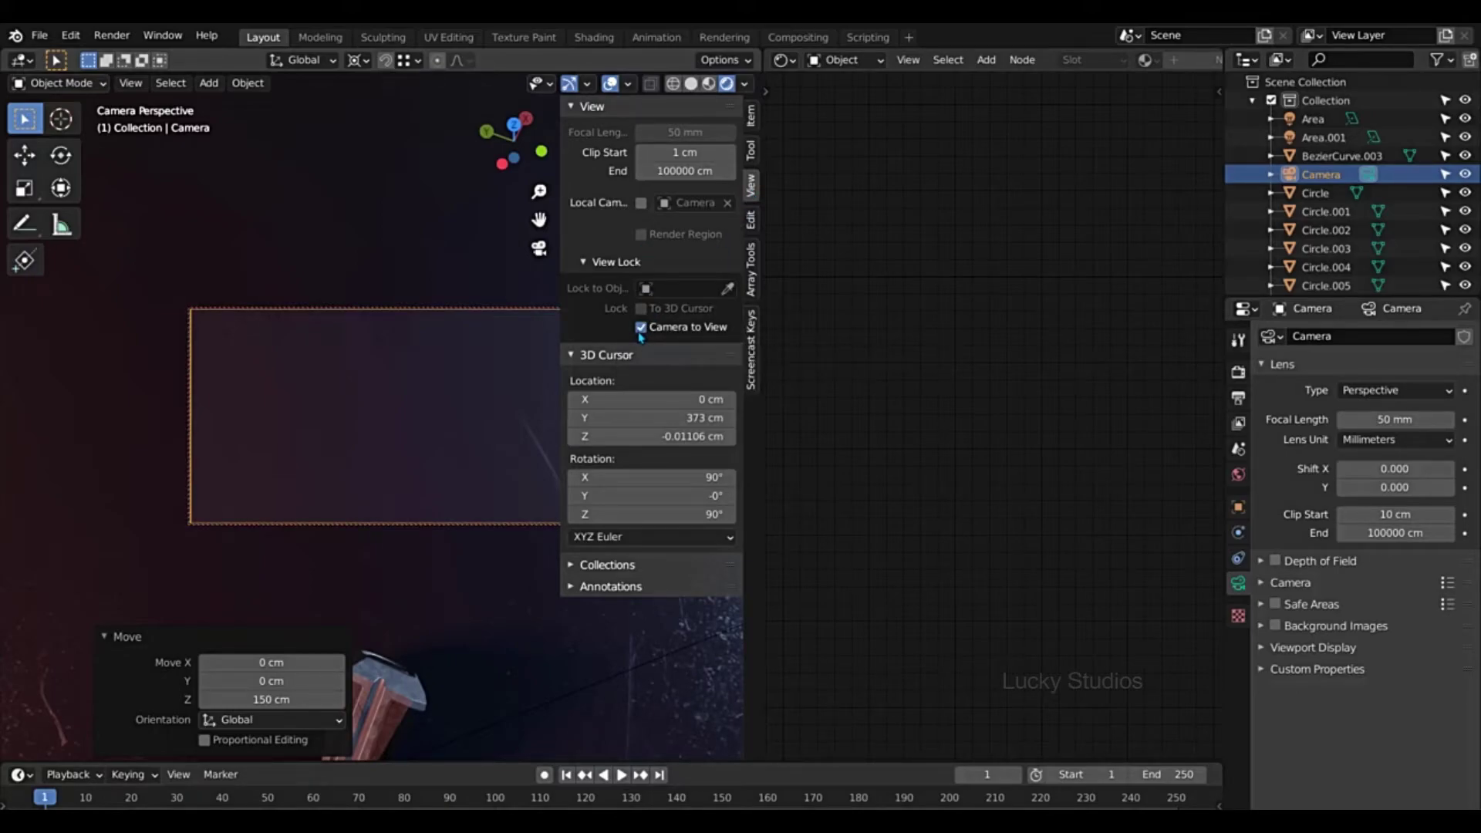
{"action": "key", "text": "n"}
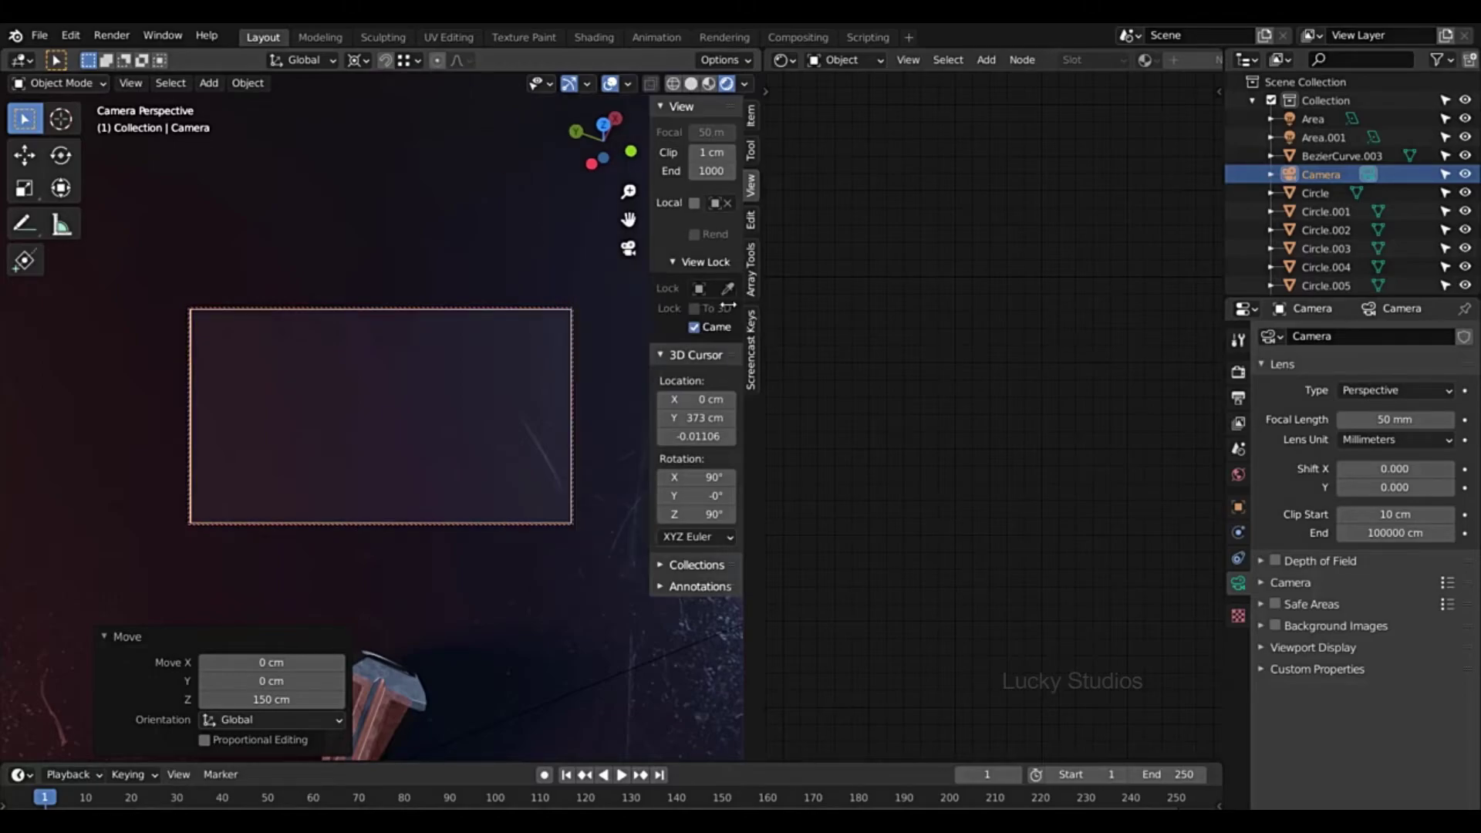
- Reposition the locked camera so that the axe head and upper handle fill the camera frame
{"action": "mouse_move", "coordinate": [402, 412]}
{"action": "middle_mouse_down"}
{"action": "mouse_move", "coordinate": [407, 458]}
{"action": "mouse_move", "coordinate": [427, 427]}
{"action": "middle_mouse_up"}
{"action": "key", "text": "s"}
{"action": "key", "text": "Escape"}
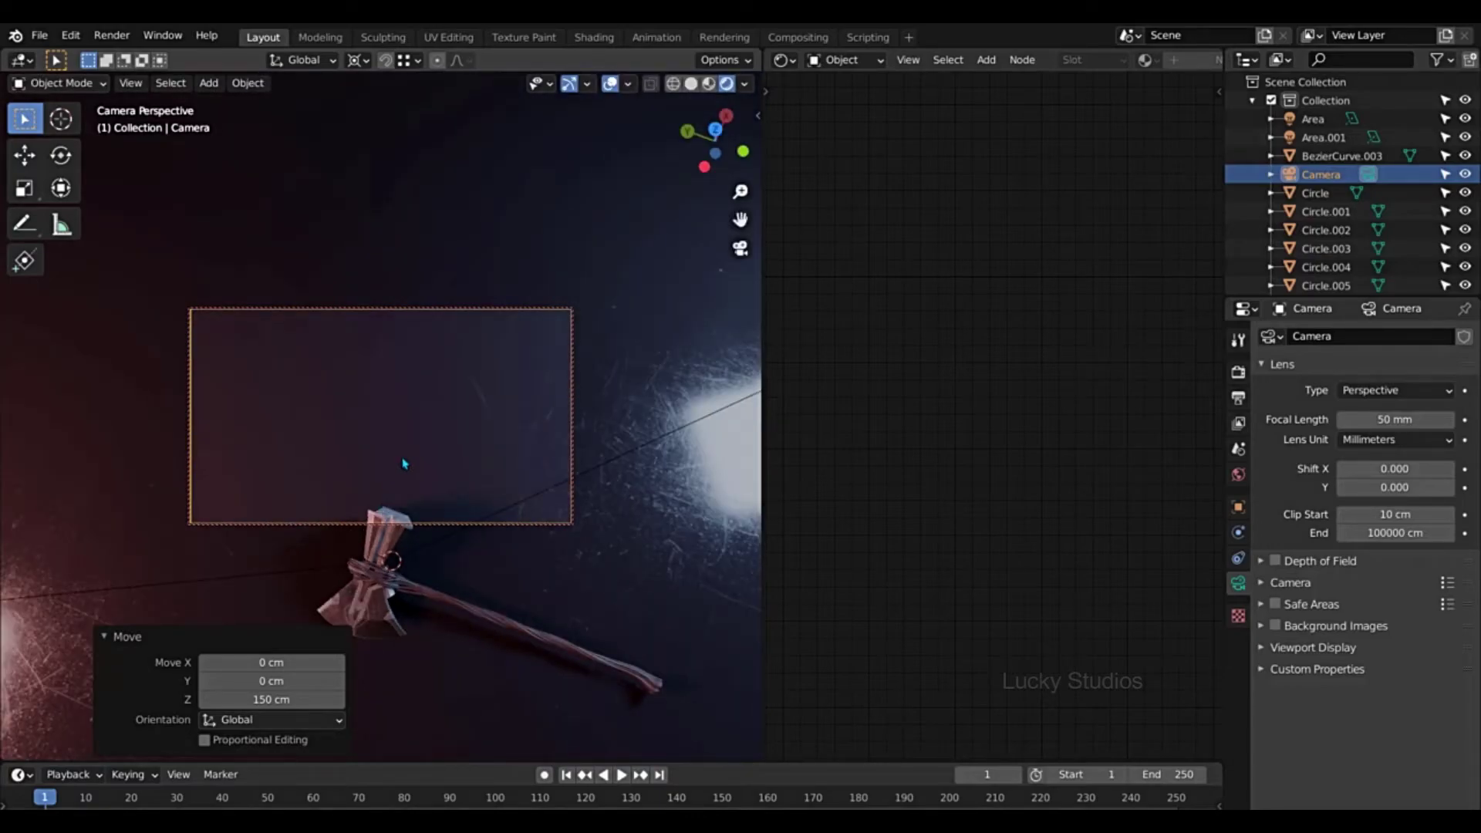
{"action": "middle_click_drag", "start_coordinate": [374, 459], "coordinate": [349, 359]}
{"action": "middle_click_drag", "start_coordinate": [249, 337], "coordinate": [394, 408]}
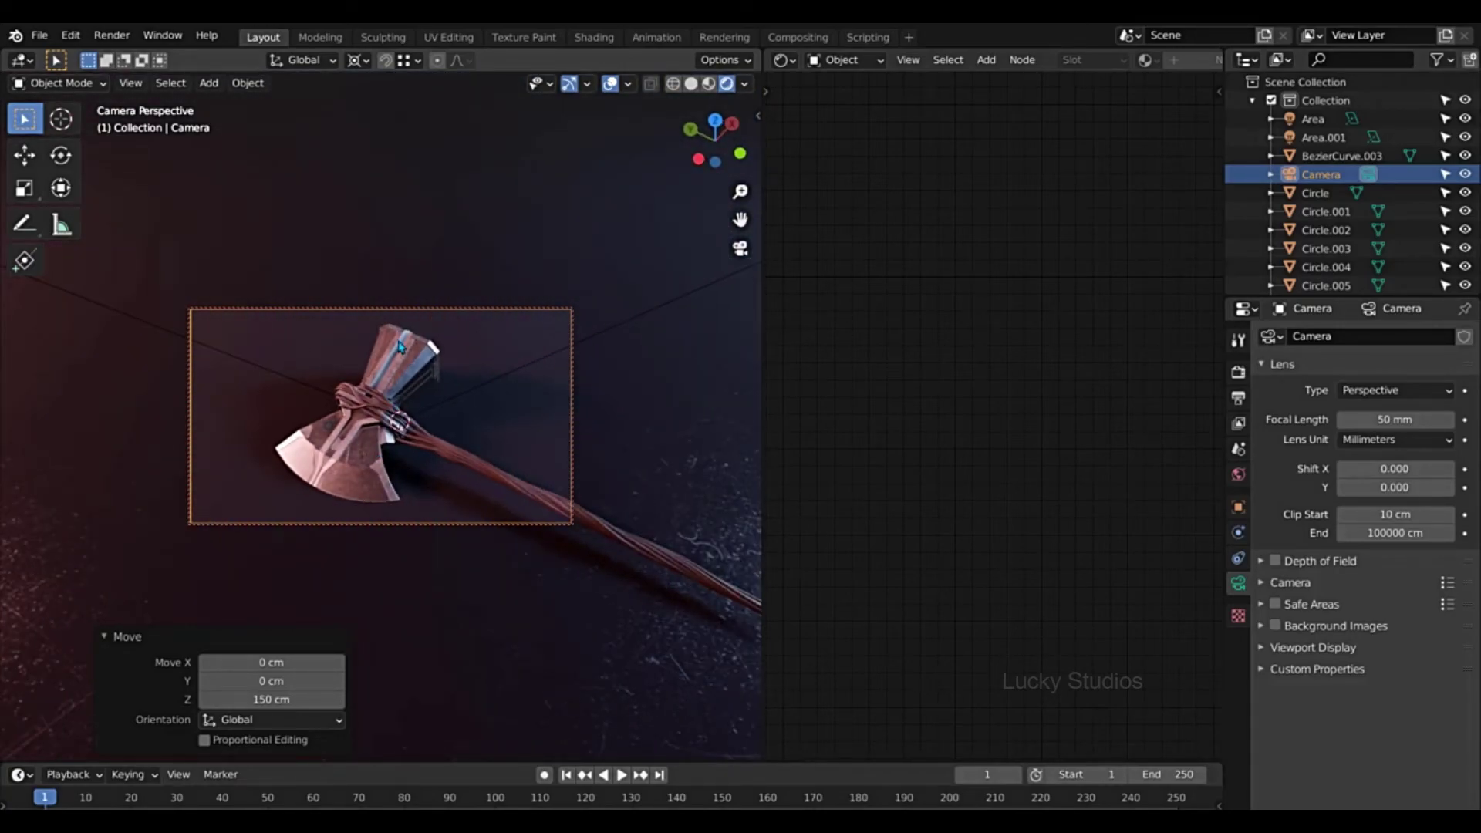
- Enlarge the camera frame in the viewport with Camera to View off, and re-enable the lock to shift the axe head left in the shot
{"action": "left_click", "coordinate": [764, 92]}
{"action": "scroll", "coordinate": [114, 275], "scroll_direction": "up", "scroll_amount": 3}
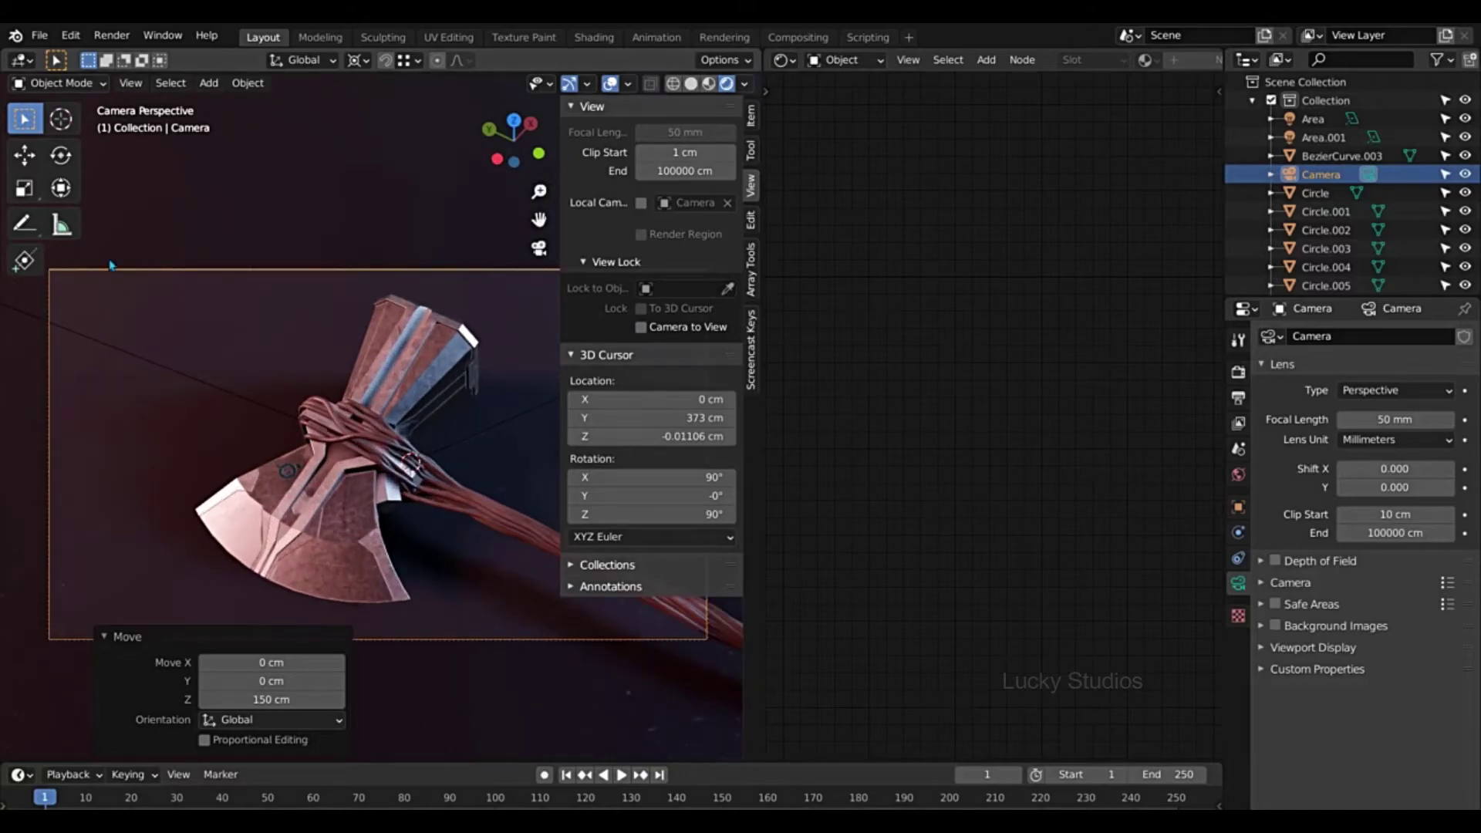
{"action": "left_click", "coordinate": [640, 327]}
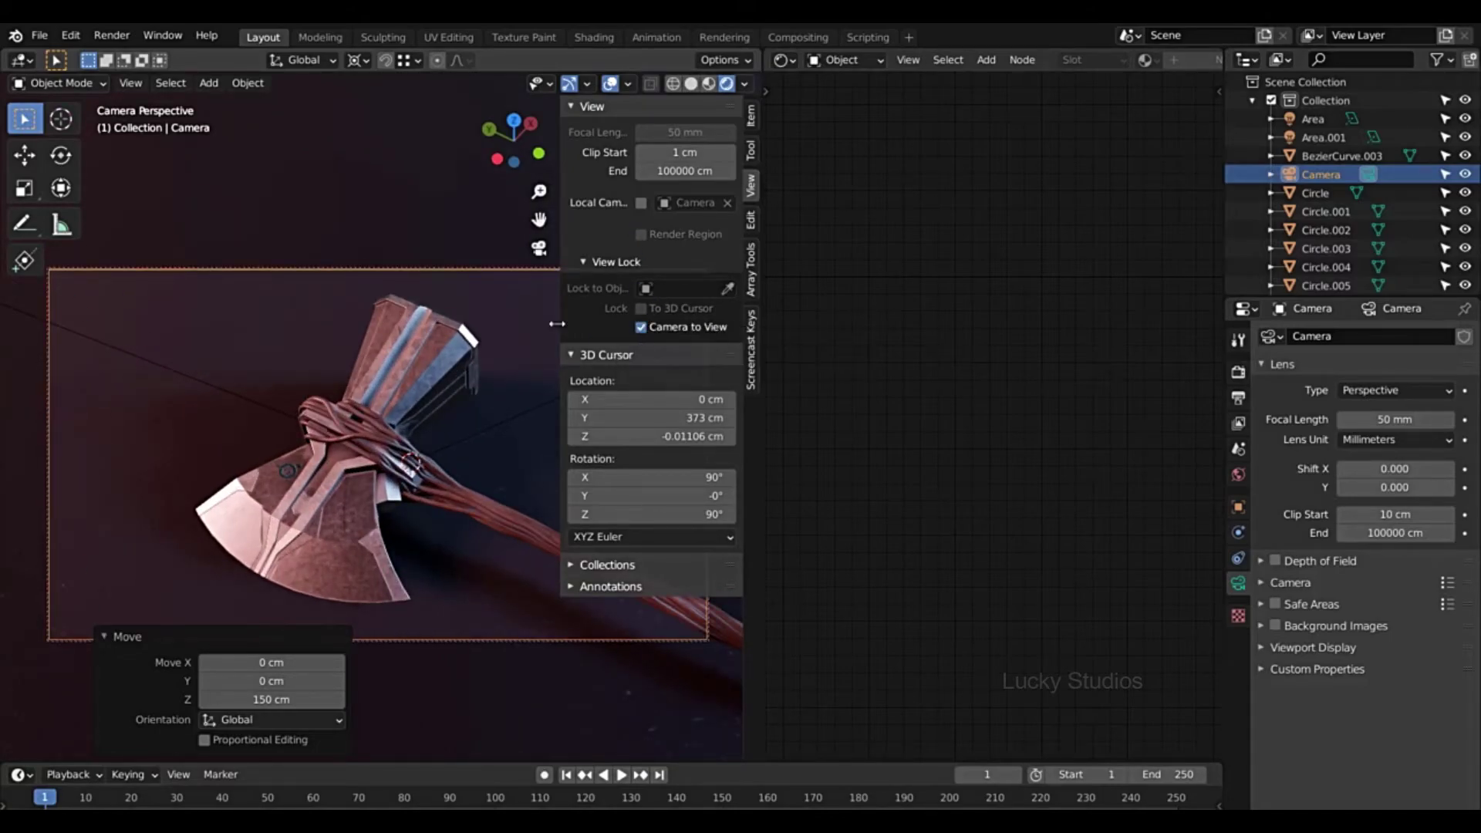
{"action": "scroll", "coordinate": [386, 361], "scroll_direction": "down", "scroll_amount": 3}
{"action": "left_click", "coordinate": [641, 327]}
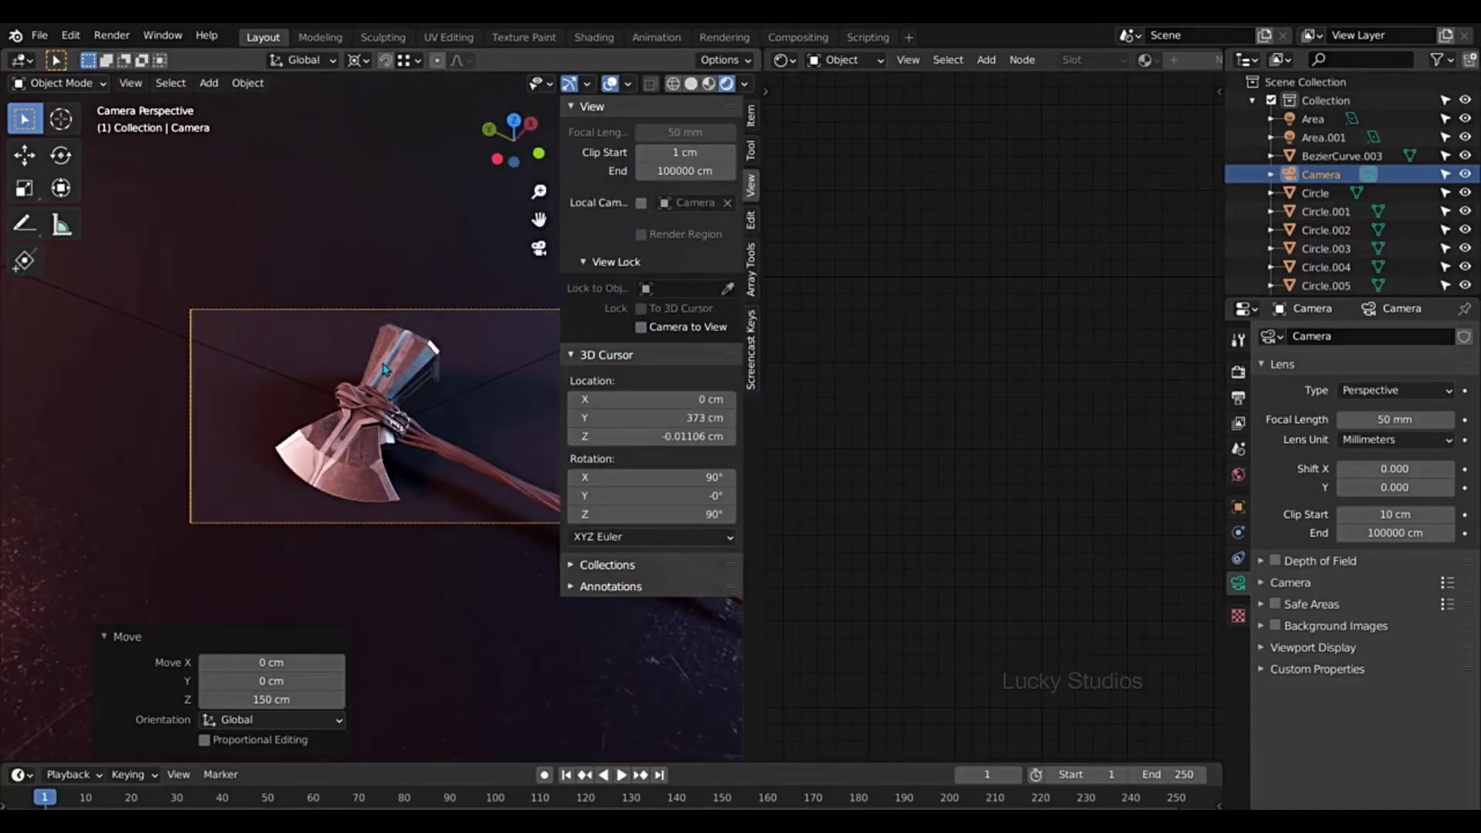
{"action": "scroll", "coordinate": [386, 369], "scroll_direction": "up", "scroll_amount": 2}
{"action": "scroll", "coordinate": [394, 371], "scroll_direction": "up", "scroll_amount": 2}
{"action": "key", "text": "n"}
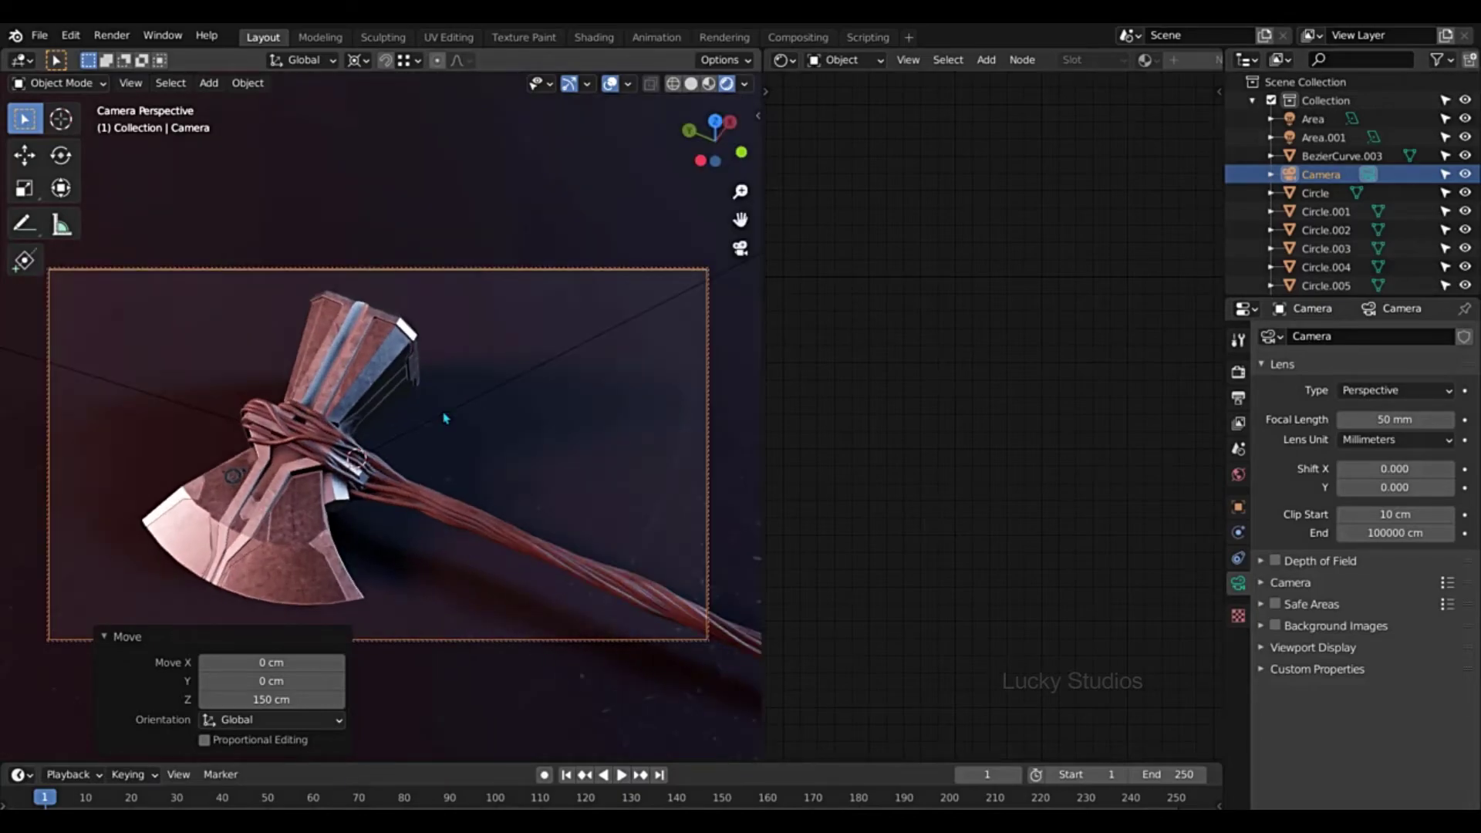
- Enable Contact Shadows on both the blue and the red area lights
{"action": "left_click", "coordinate": [444, 418]}
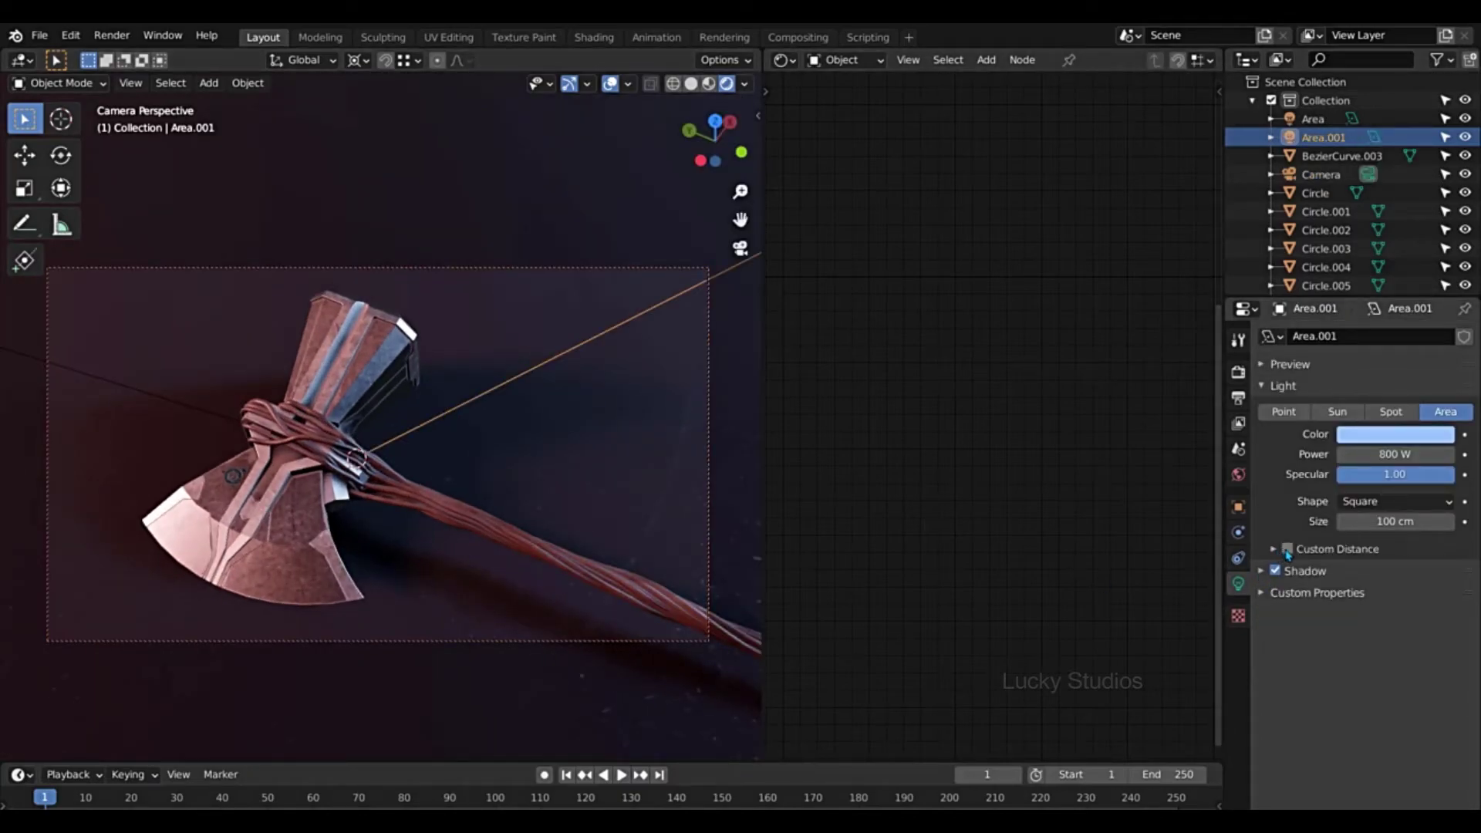
{"action": "left_click", "coordinate": [1260, 574]}
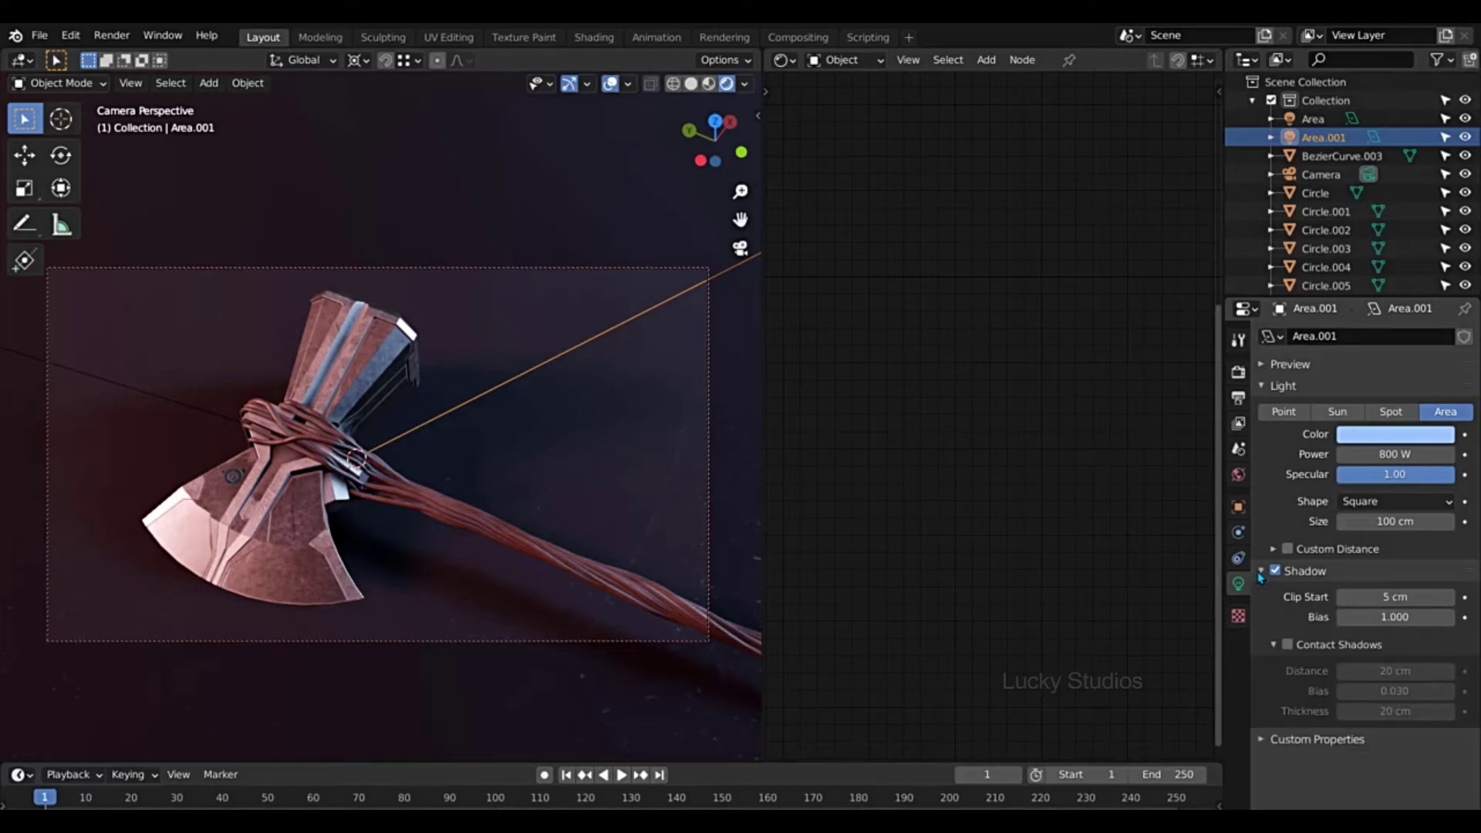
{"action": "left_click", "coordinate": [1274, 645]}
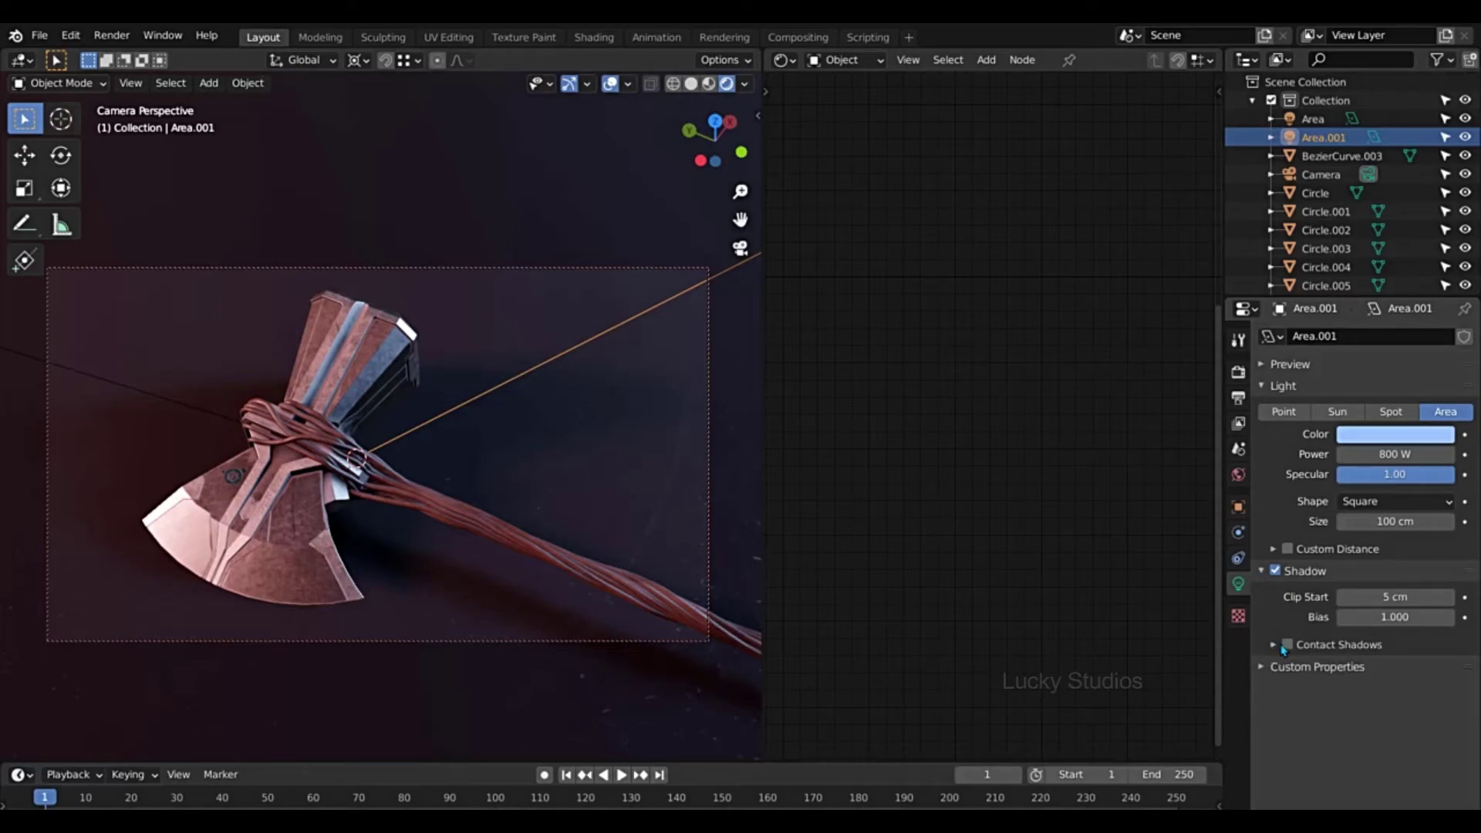
{"action": "left_click", "coordinate": [1288, 645]}
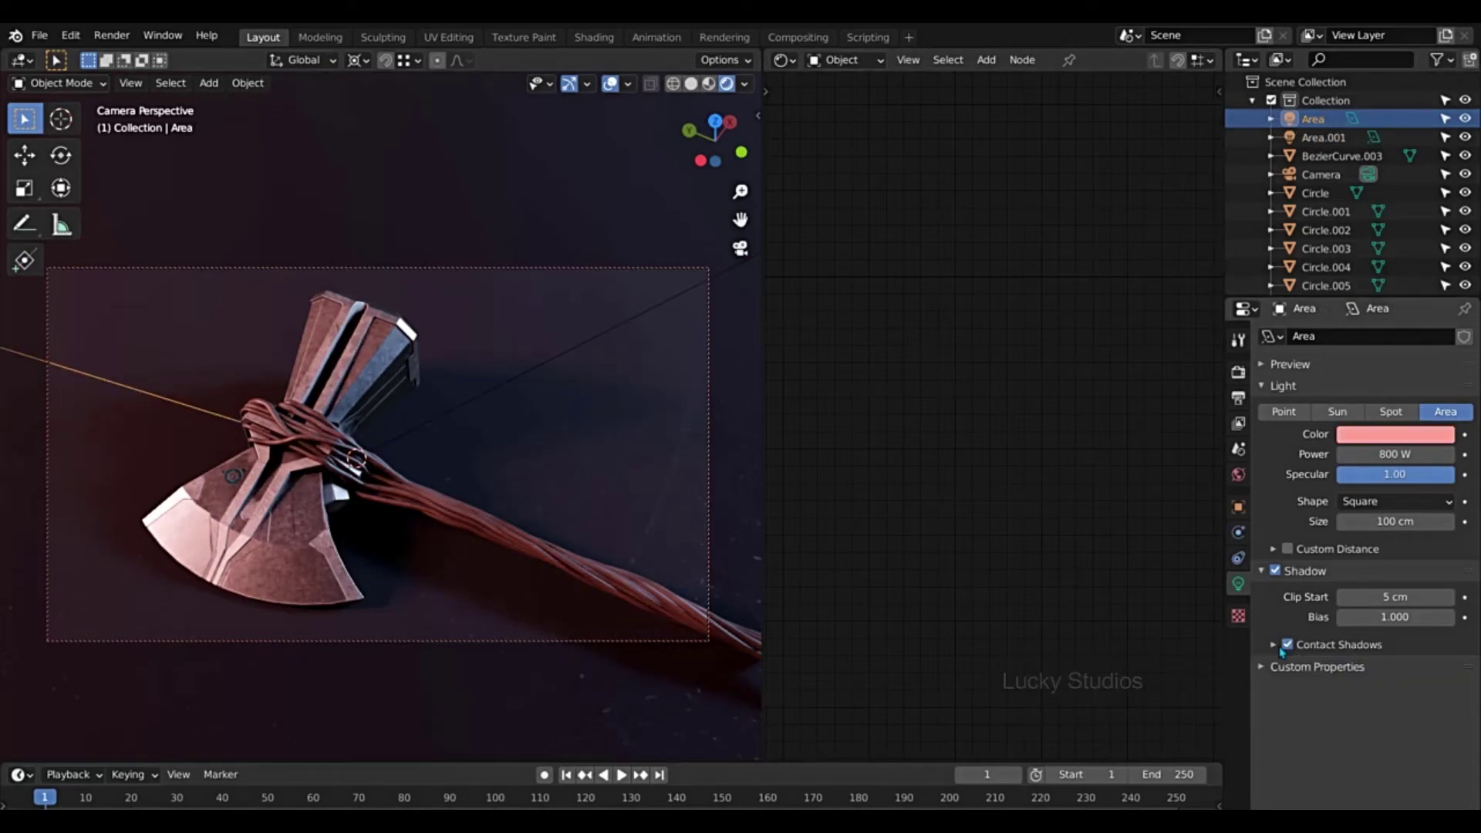
{"action": "left_click", "coordinate": [1276, 646]}
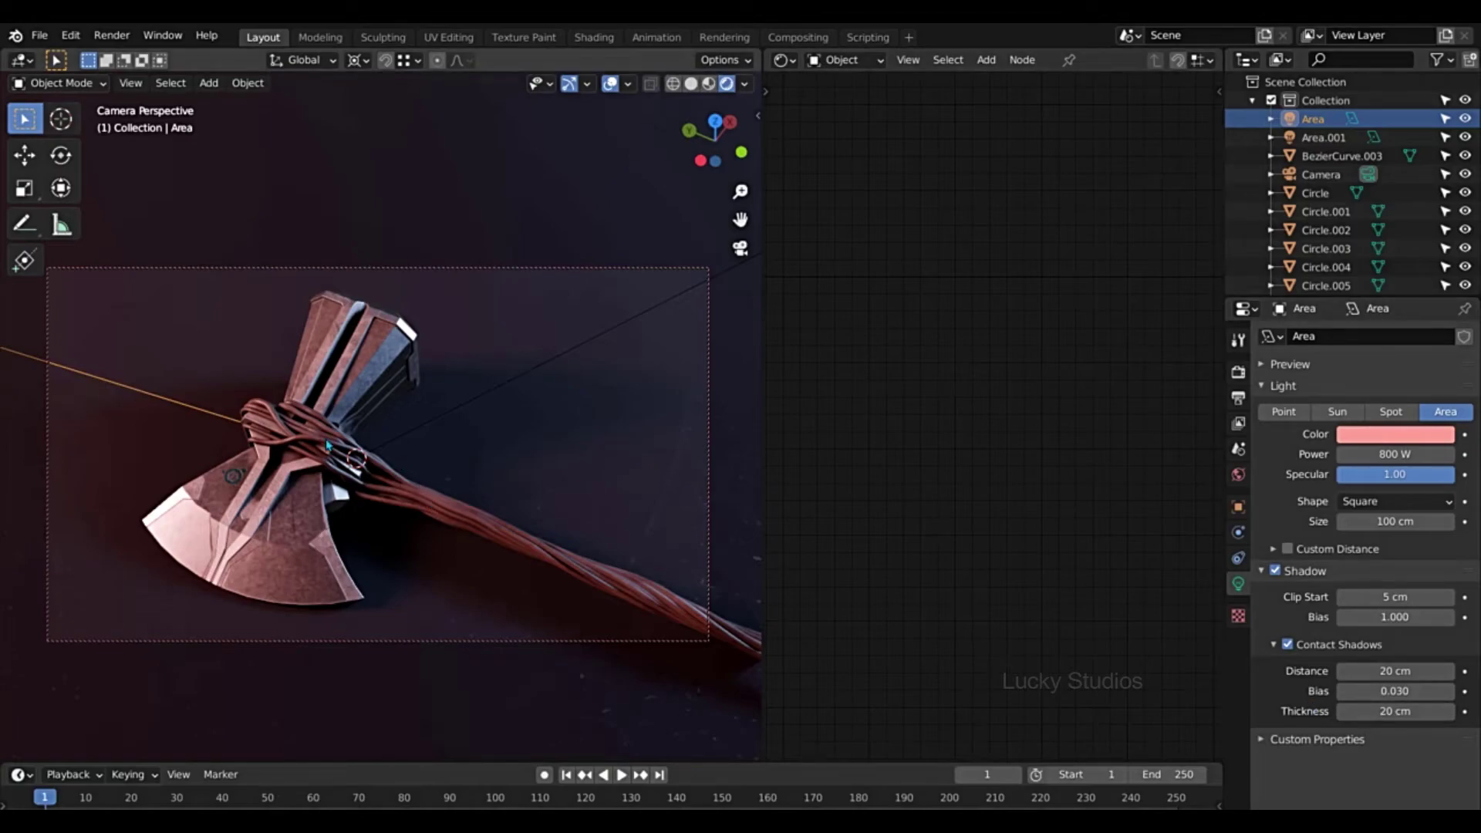
{"action": "left_click", "coordinate": [328, 447]}
- Turn on Ambient Occlusion for the Eevee render and set the shadow Cube Size to 1024 px
{"action": "left_click", "coordinate": [1238, 398]}
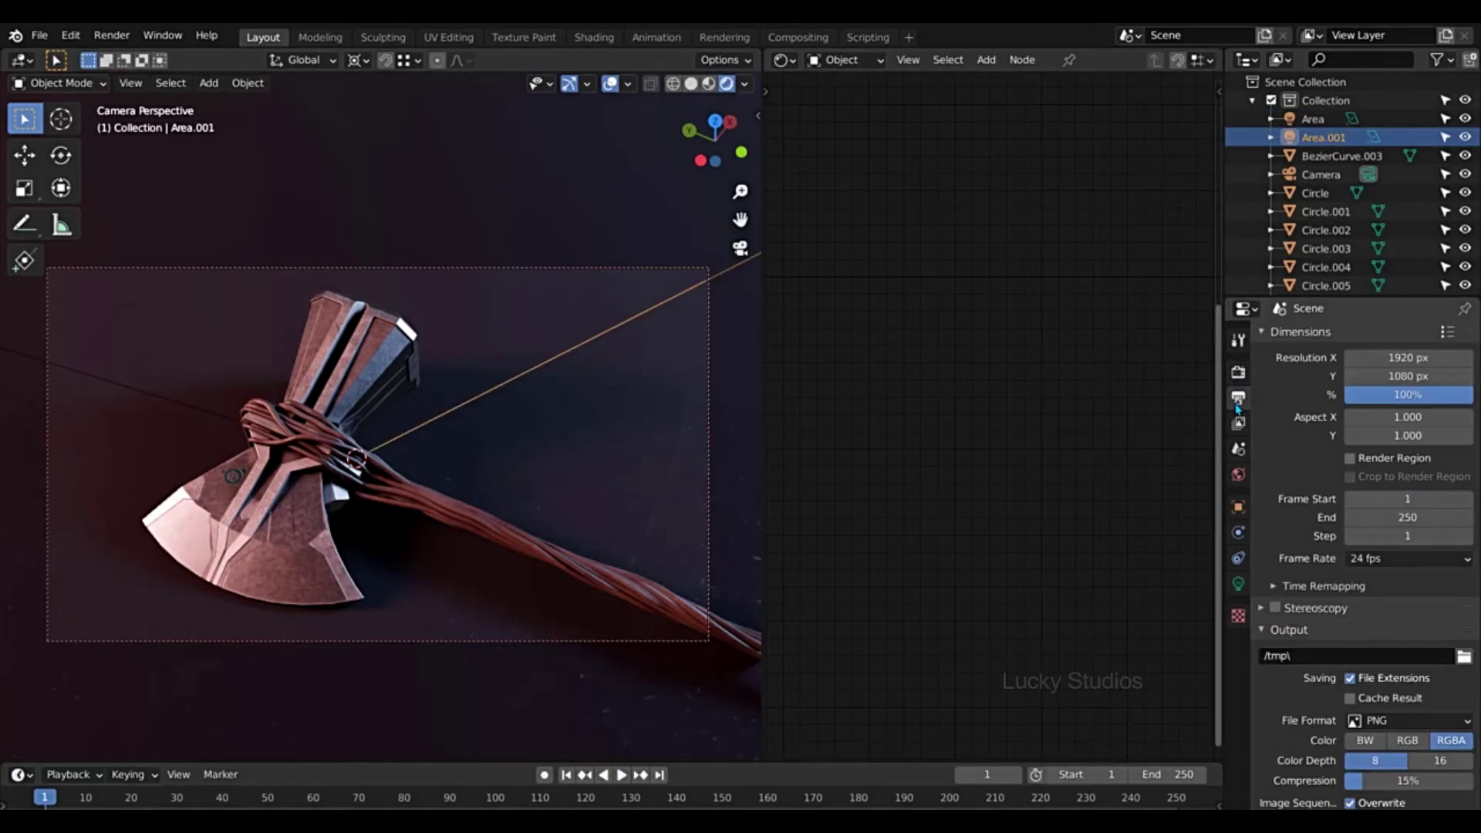
{"action": "left_click", "coordinate": [1238, 372]}
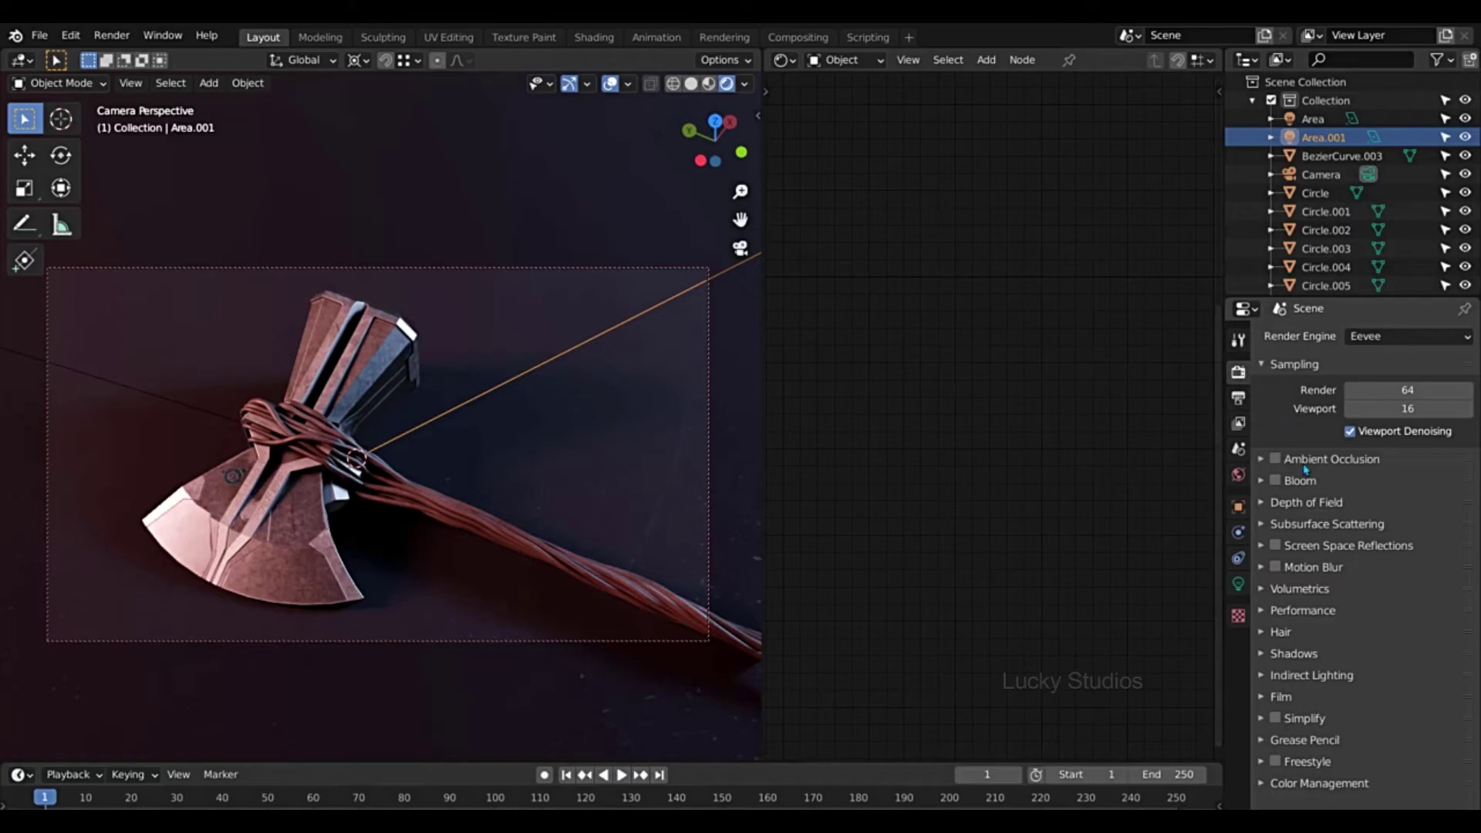
{"action": "left_click", "coordinate": [1276, 460]}
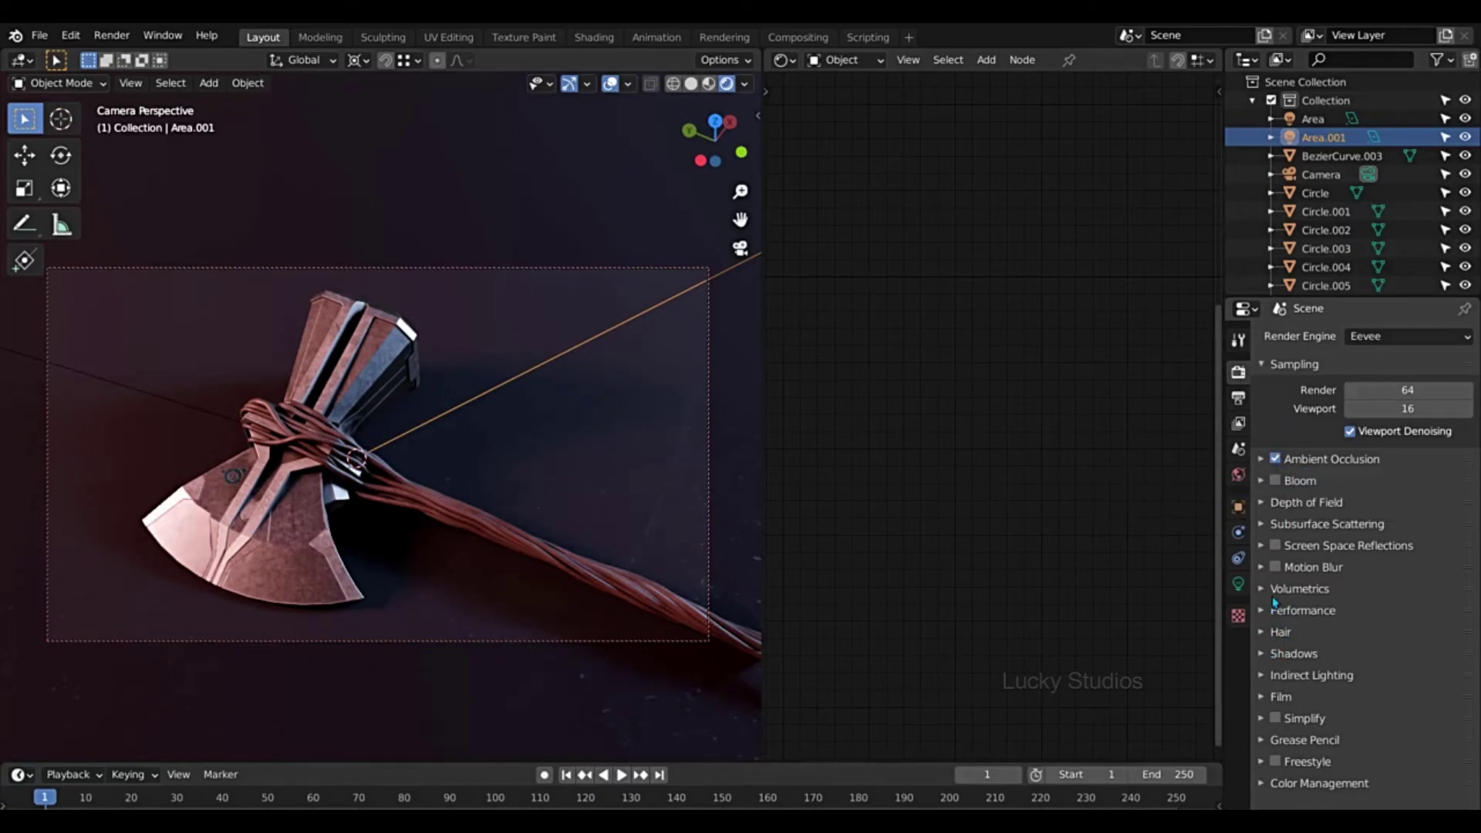
{"action": "left_click", "coordinate": [1260, 655]}
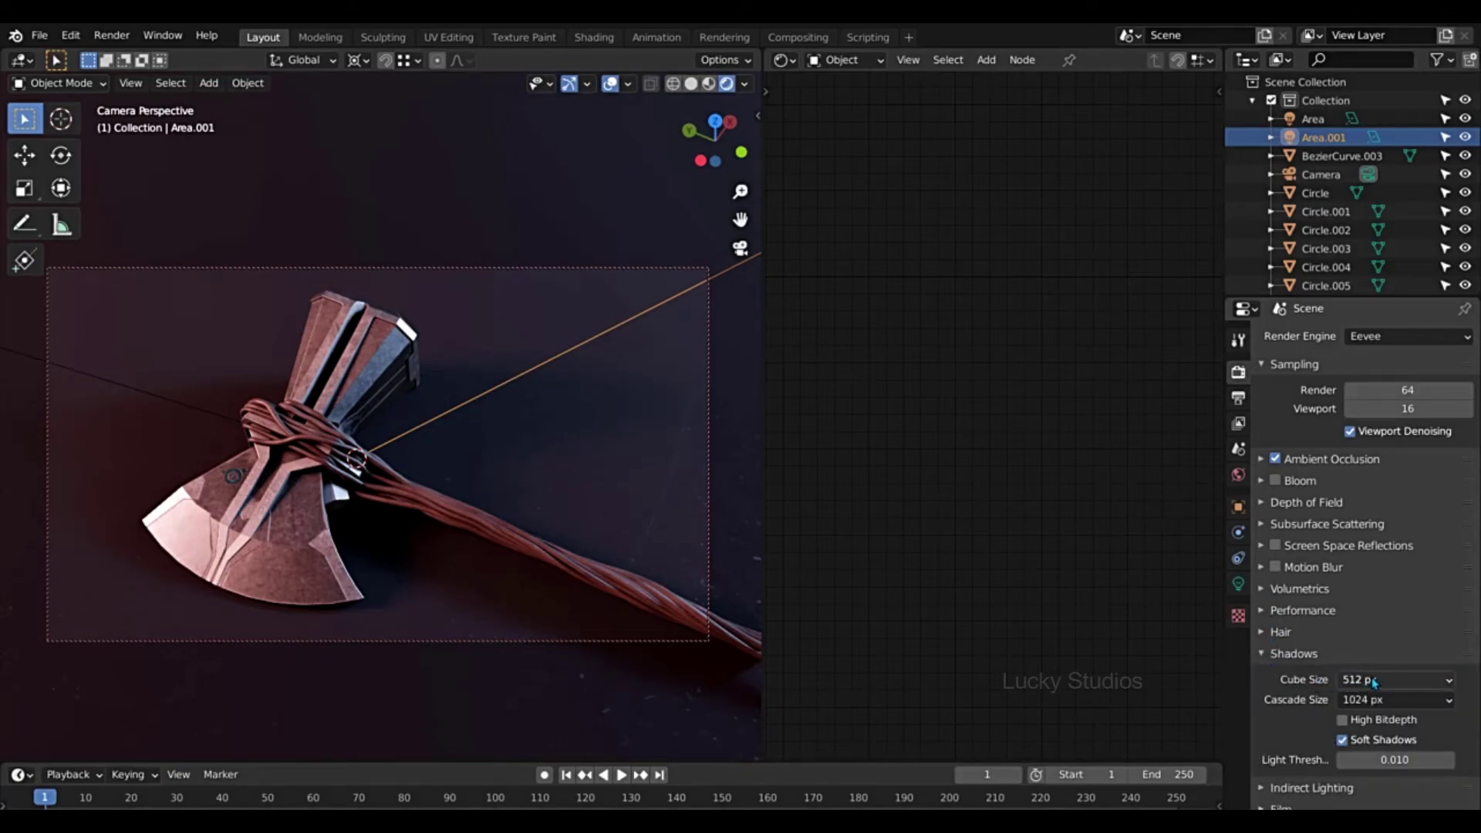
{"action": "left_click", "coordinate": [1371, 682]}
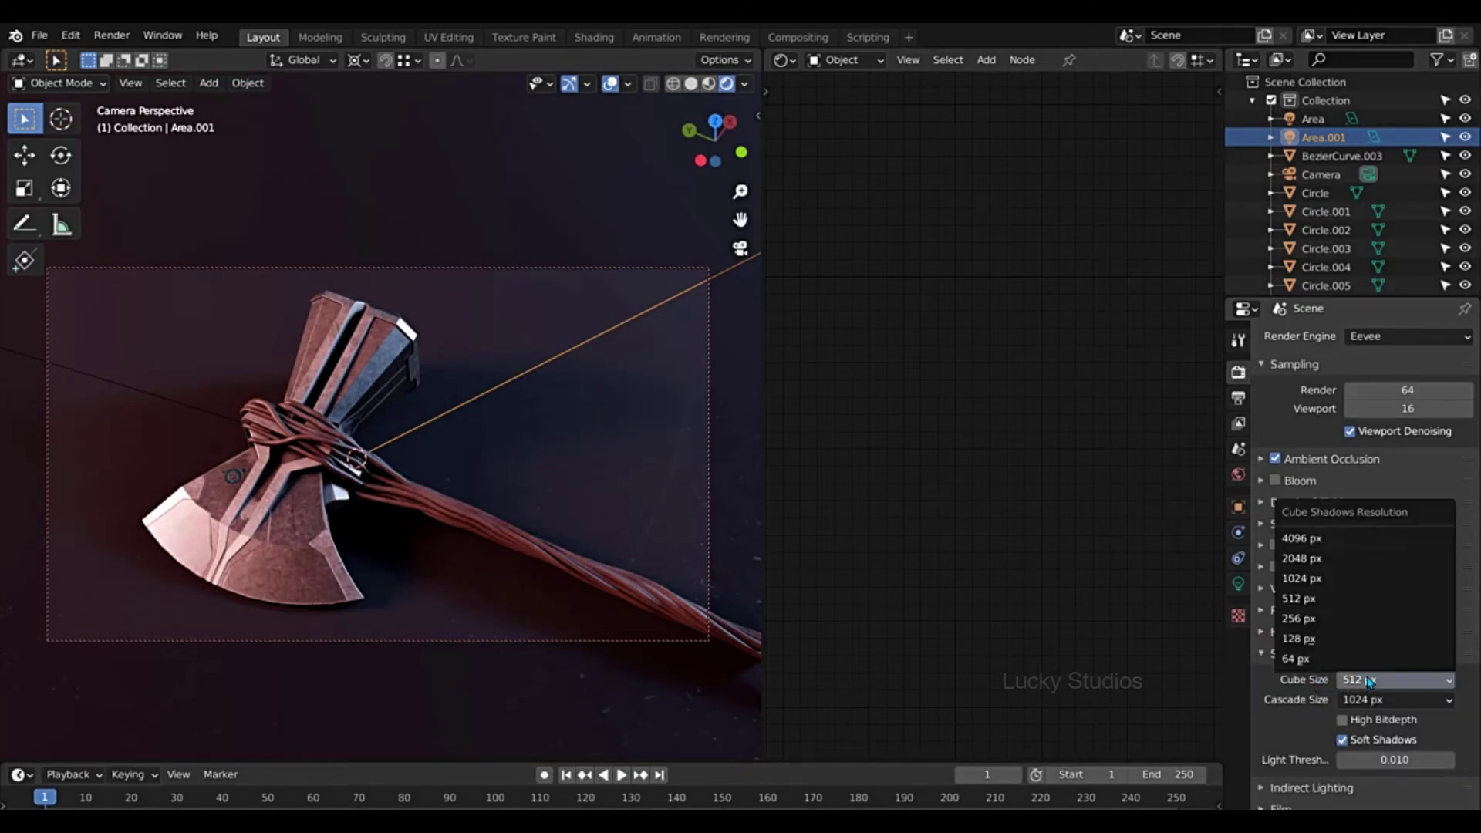
{"action": "left_click", "coordinate": [1303, 580]}
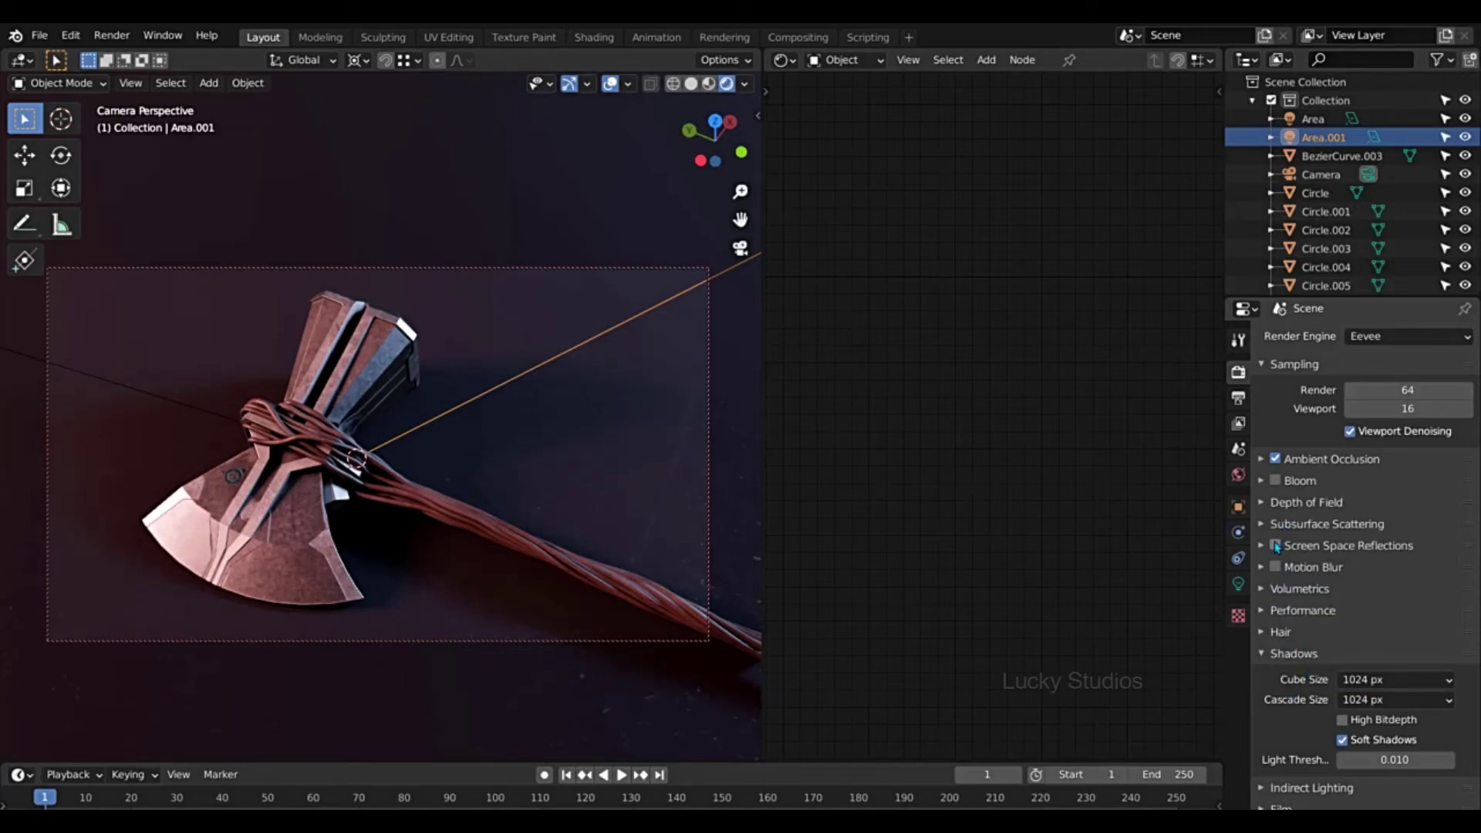
- Turn on Bloom for the Eevee render and check the output resolution settings
{"action": "left_click", "coordinate": [1275, 481]}
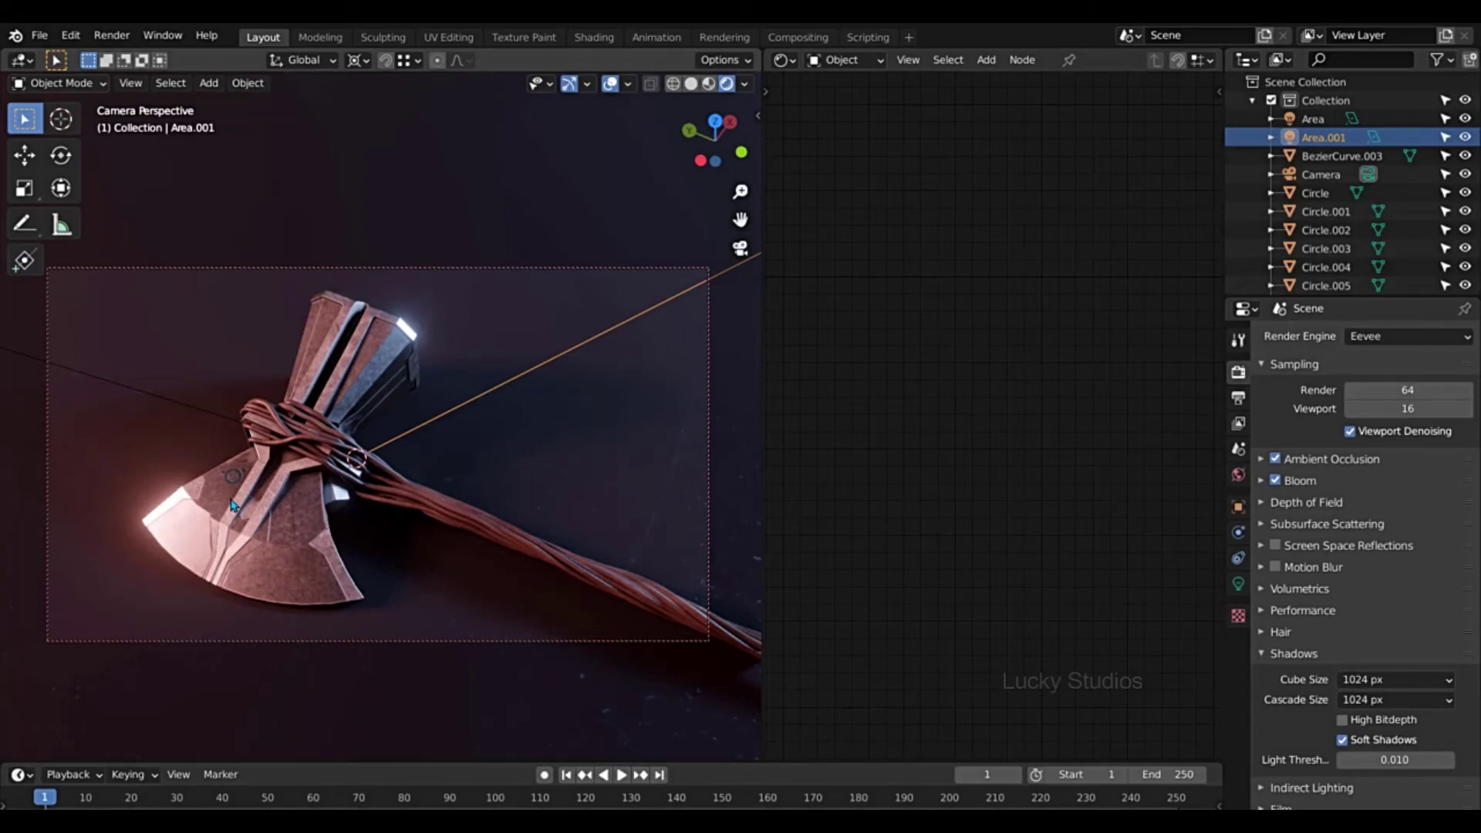
{"action": "left_click", "coordinate": [1238, 398]}
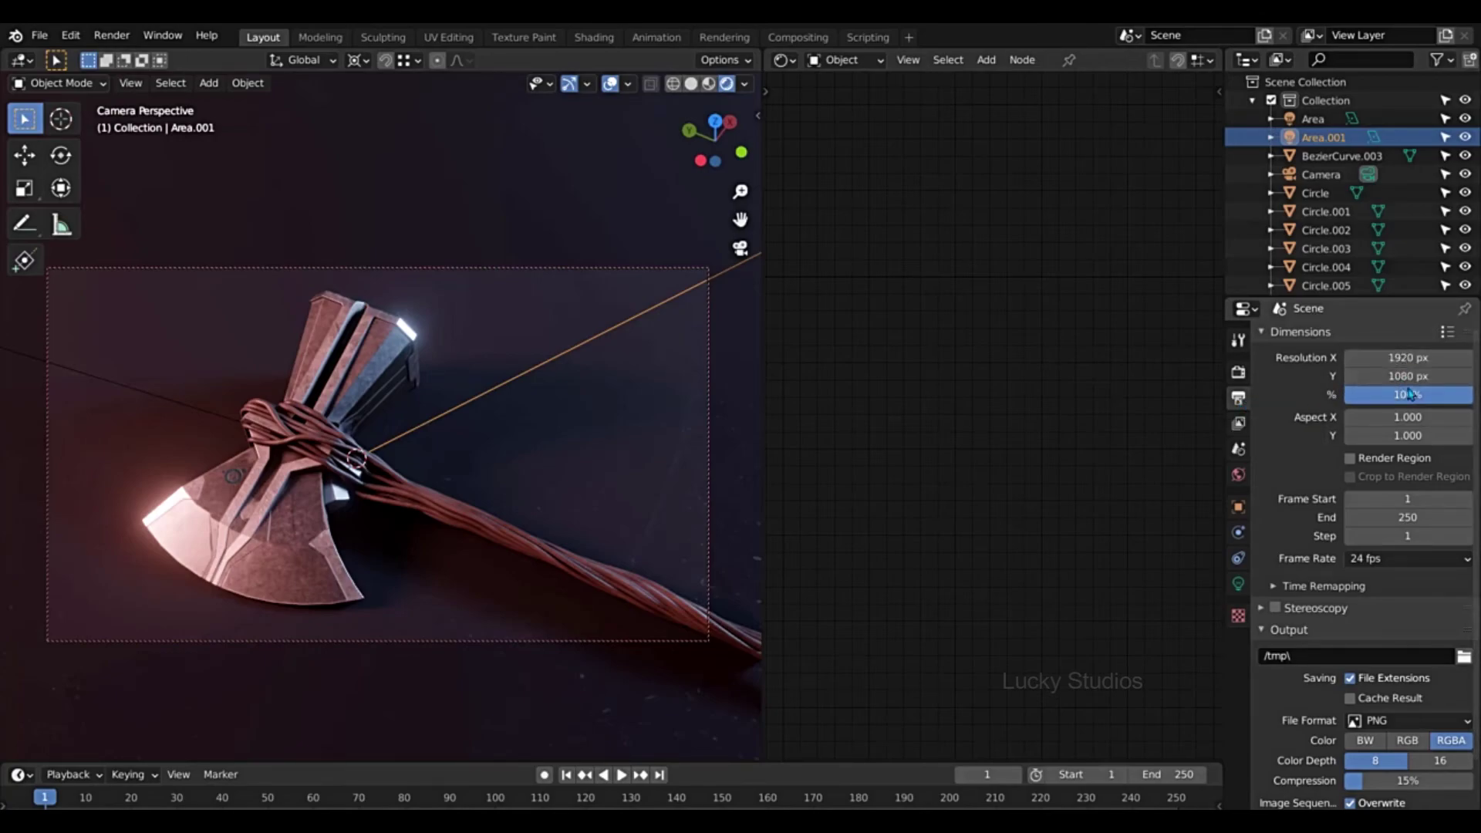
{"action": "left_click", "coordinate": [1238, 372]}
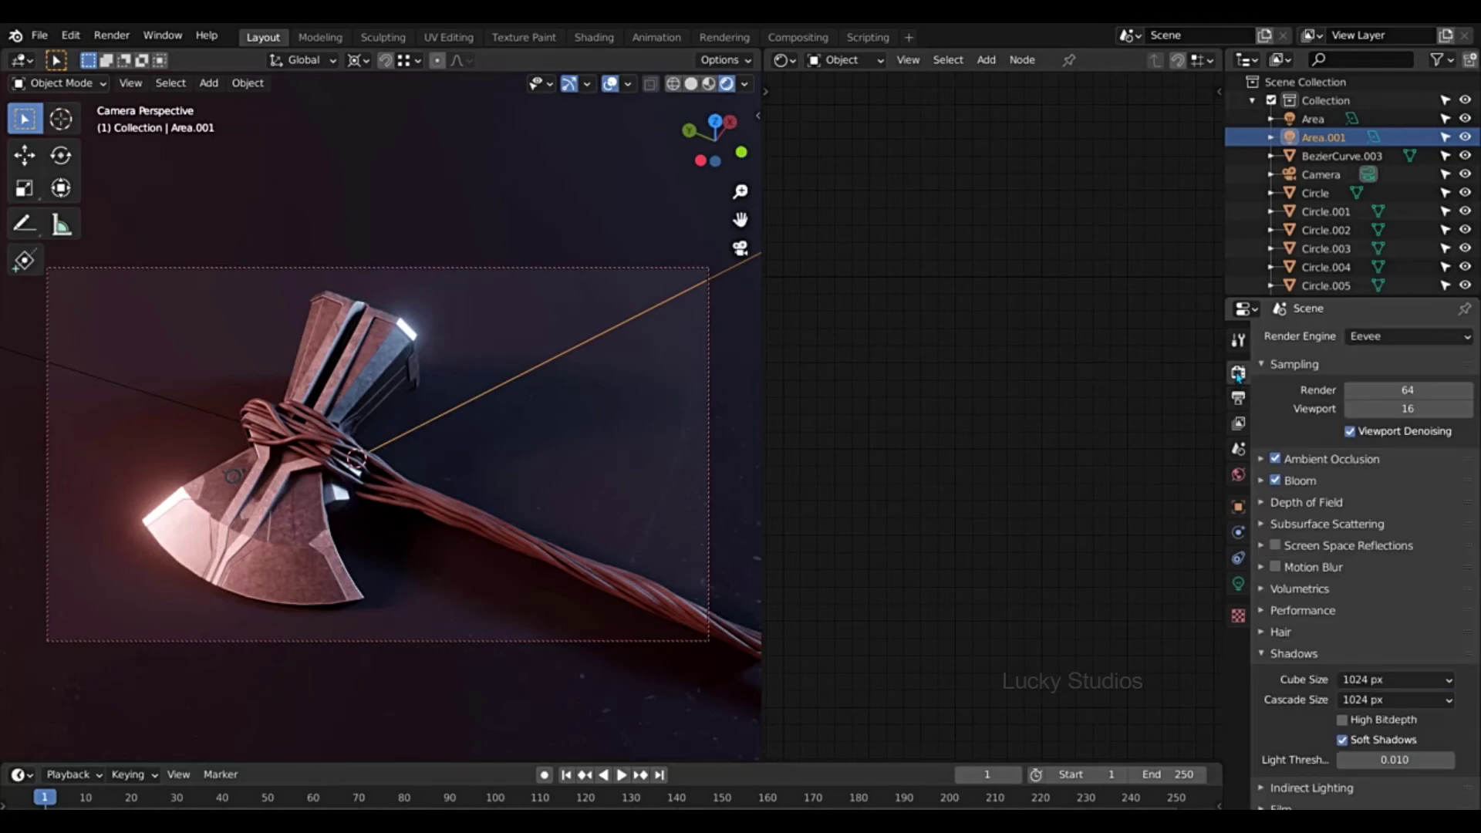
- Try an S-shaped contrast curve in the scene's Color Management and switch Use Curves back off
{"action": "scroll", "coordinate": [1269, 745], "scroll_direction": "down", "scroll_amount": 3}
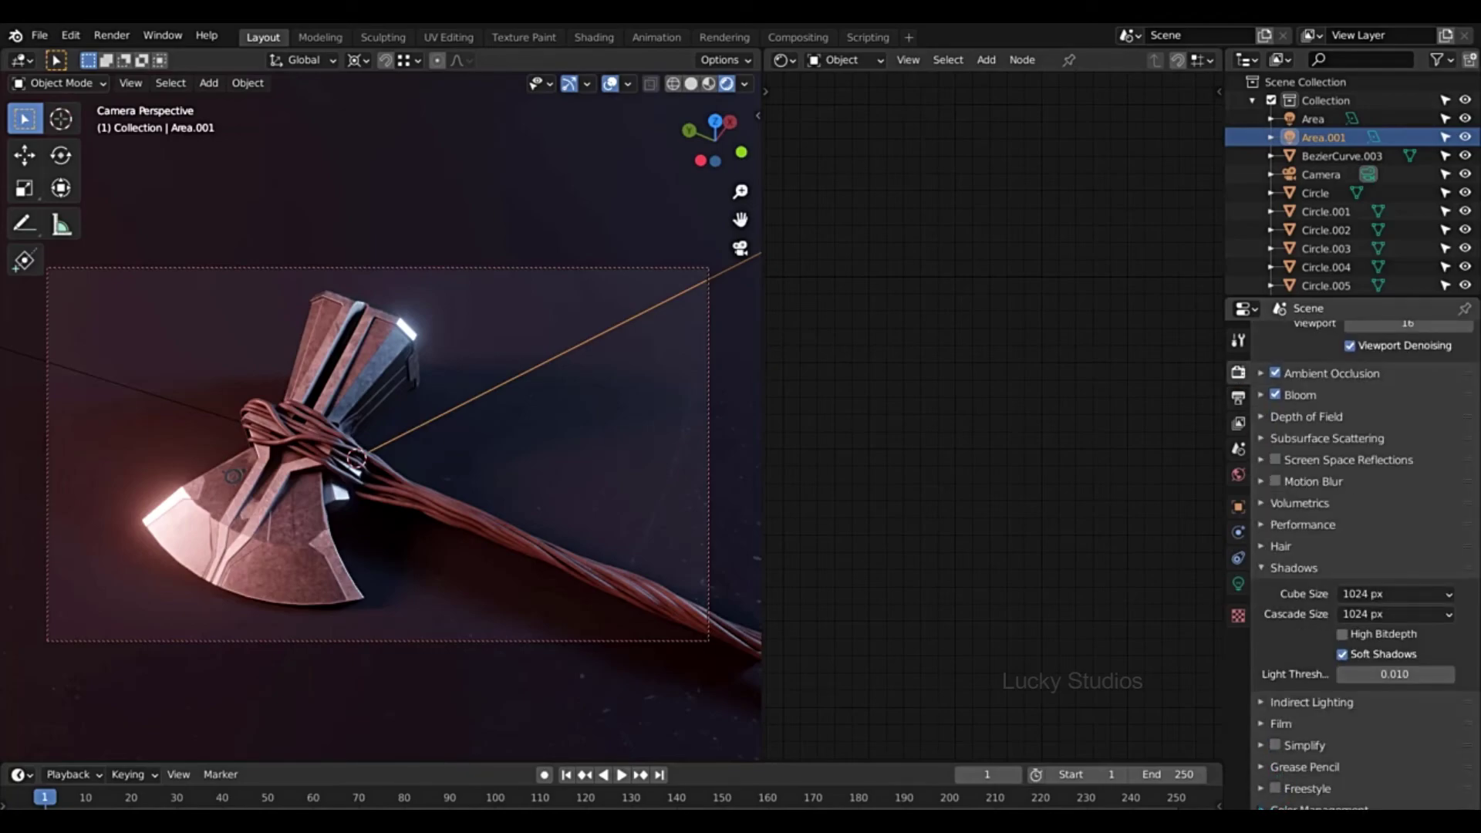
{"action": "scroll", "coordinate": [1270, 773], "scroll_direction": "down", "scroll_amount": 5}
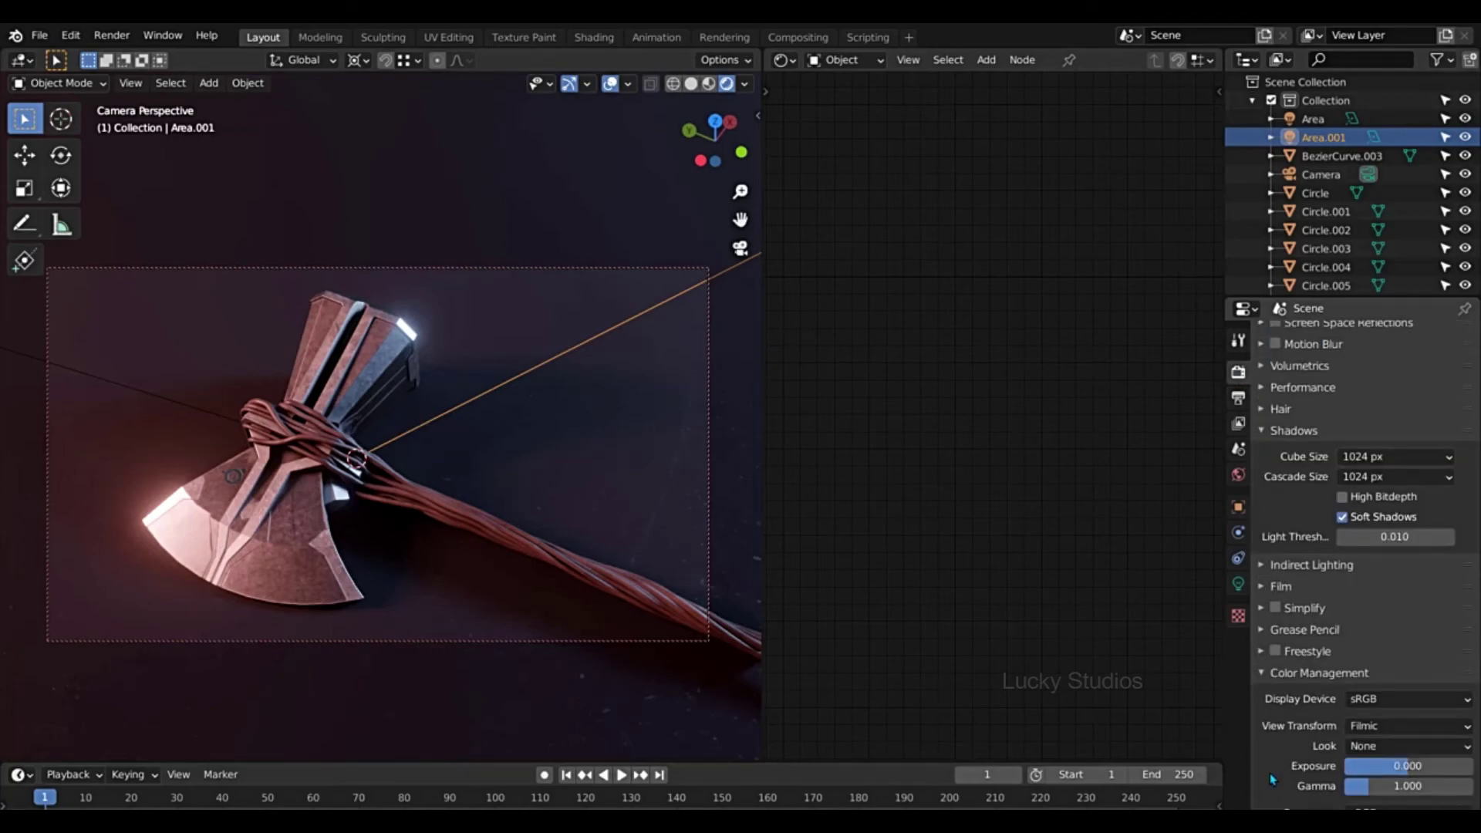
{"action": "scroll", "coordinate": [1271, 774], "scroll_direction": "down", "scroll_amount": 1}
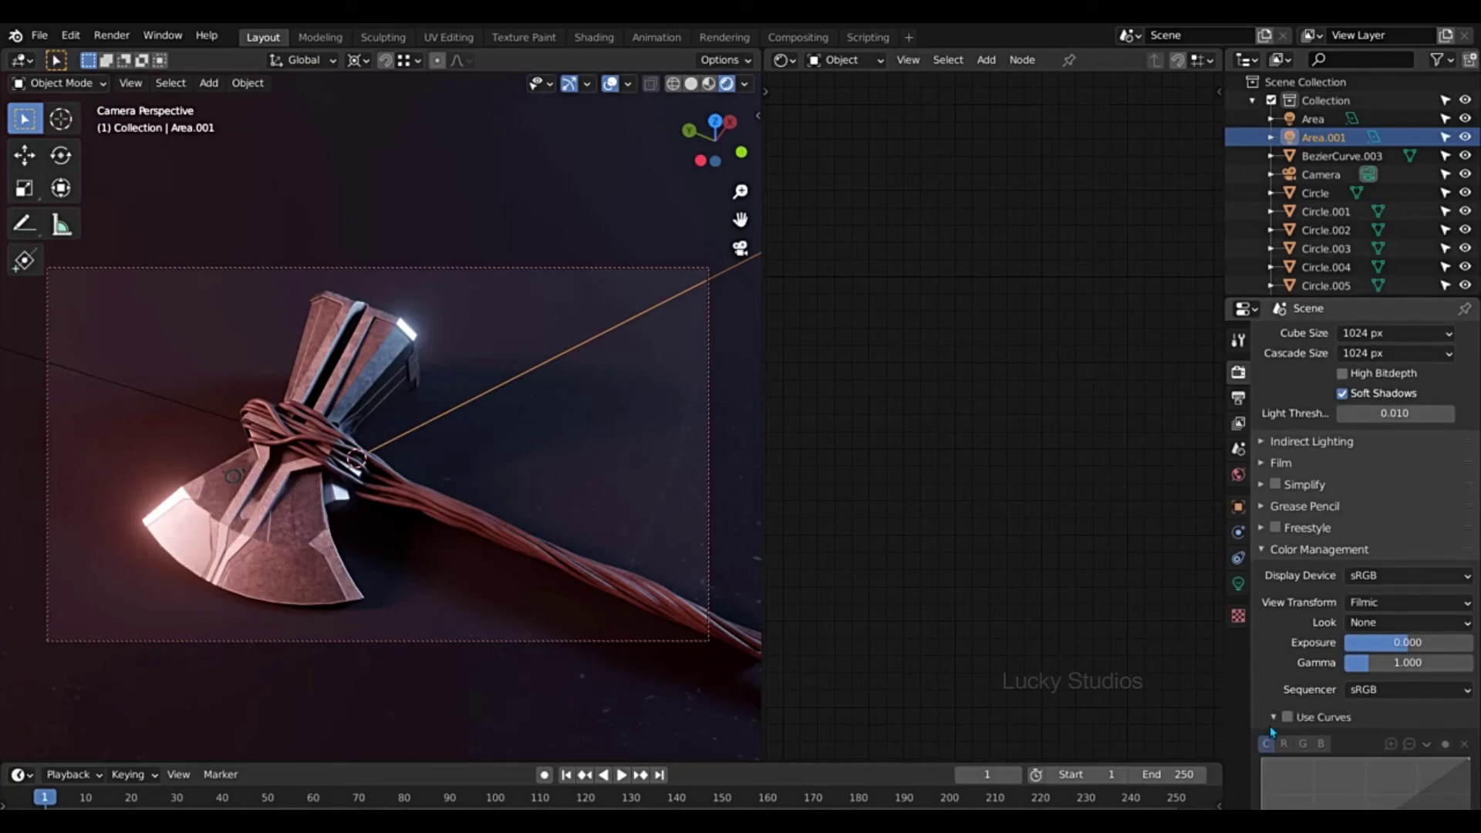
{"action": "scroll", "coordinate": [1277, 668], "scroll_direction": "down", "scroll_amount": 6}
{"action": "scroll", "coordinate": [1346, 737], "scroll_direction": "down", "scroll_amount": 2}
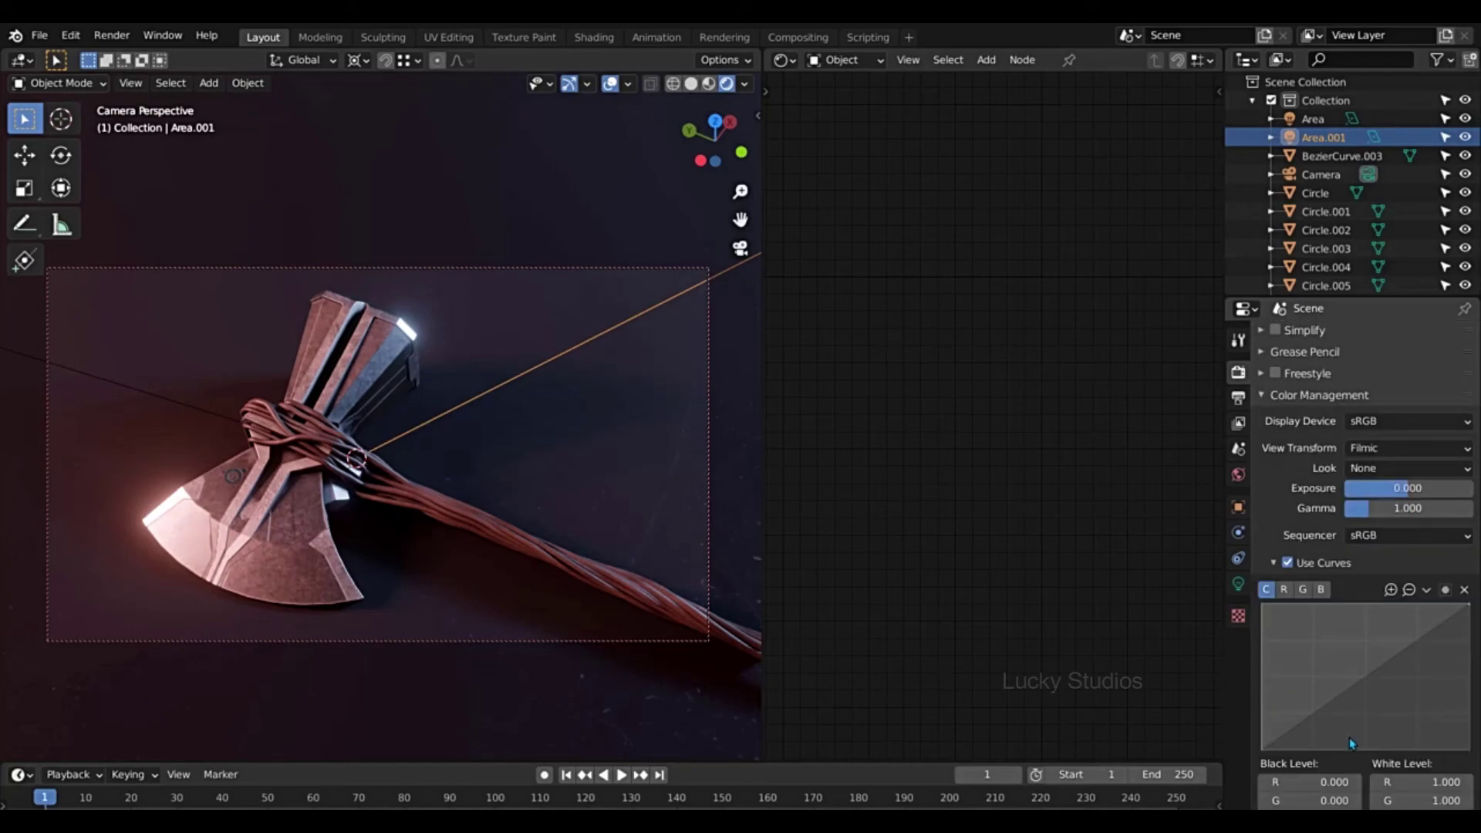
{"action": "mouse_move", "coordinate": [1348, 689]}
{"action": "left_mouse_down"}
{"action": "mouse_move", "coordinate": [1378, 664]}
{"action": "mouse_move", "coordinate": [1351, 708]}
{"action": "mouse_move", "coordinate": [1387, 677]}
{"action": "mouse_move", "coordinate": [1369, 688]}
{"action": "left_mouse_up"}
{"action": "left_click", "coordinate": [1286, 563]}
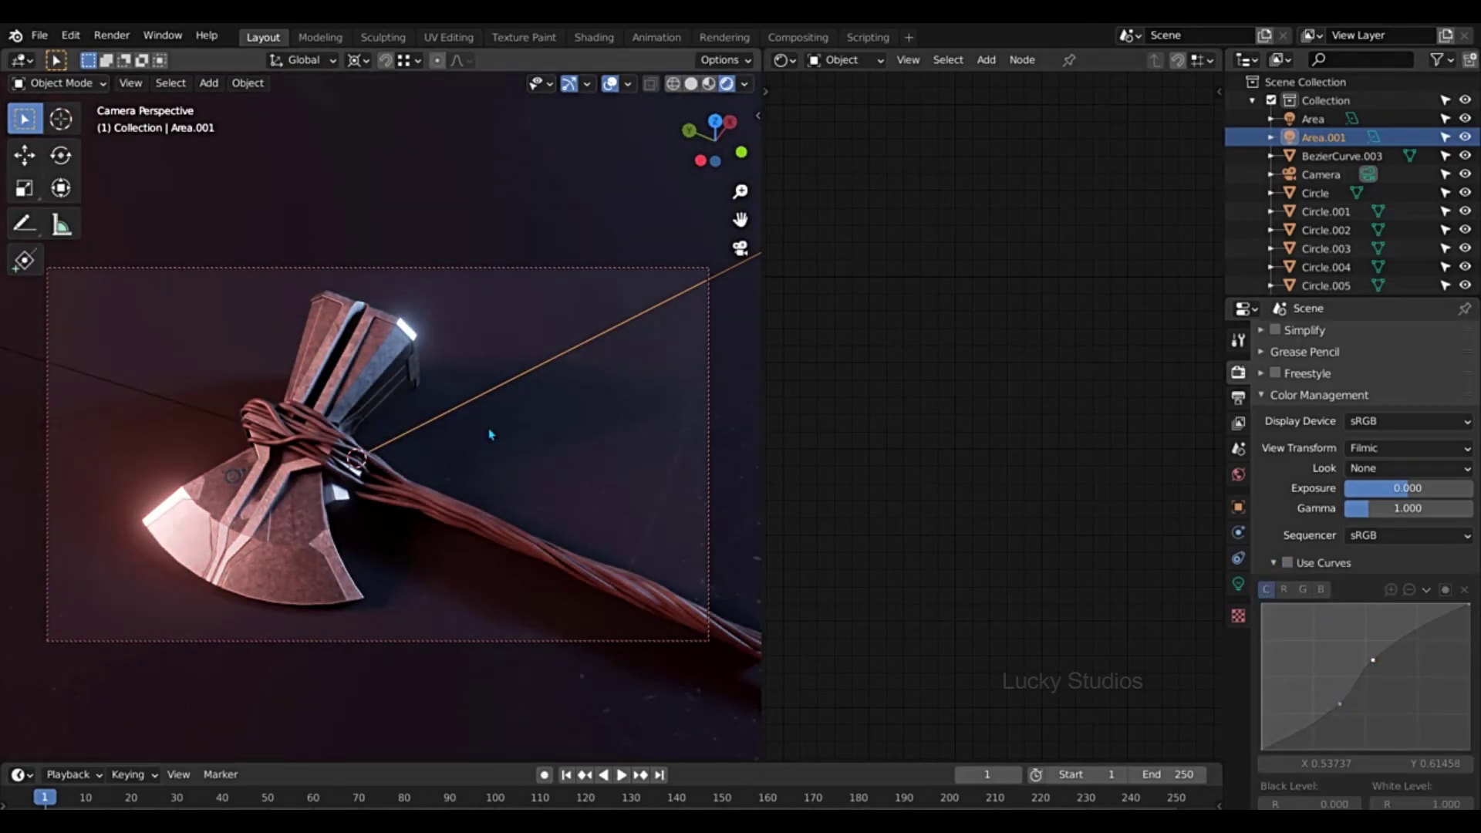
- Render the camera view as a still image and widen the render result area over the node editor
{"action": "left_click", "coordinate": [112, 36]}
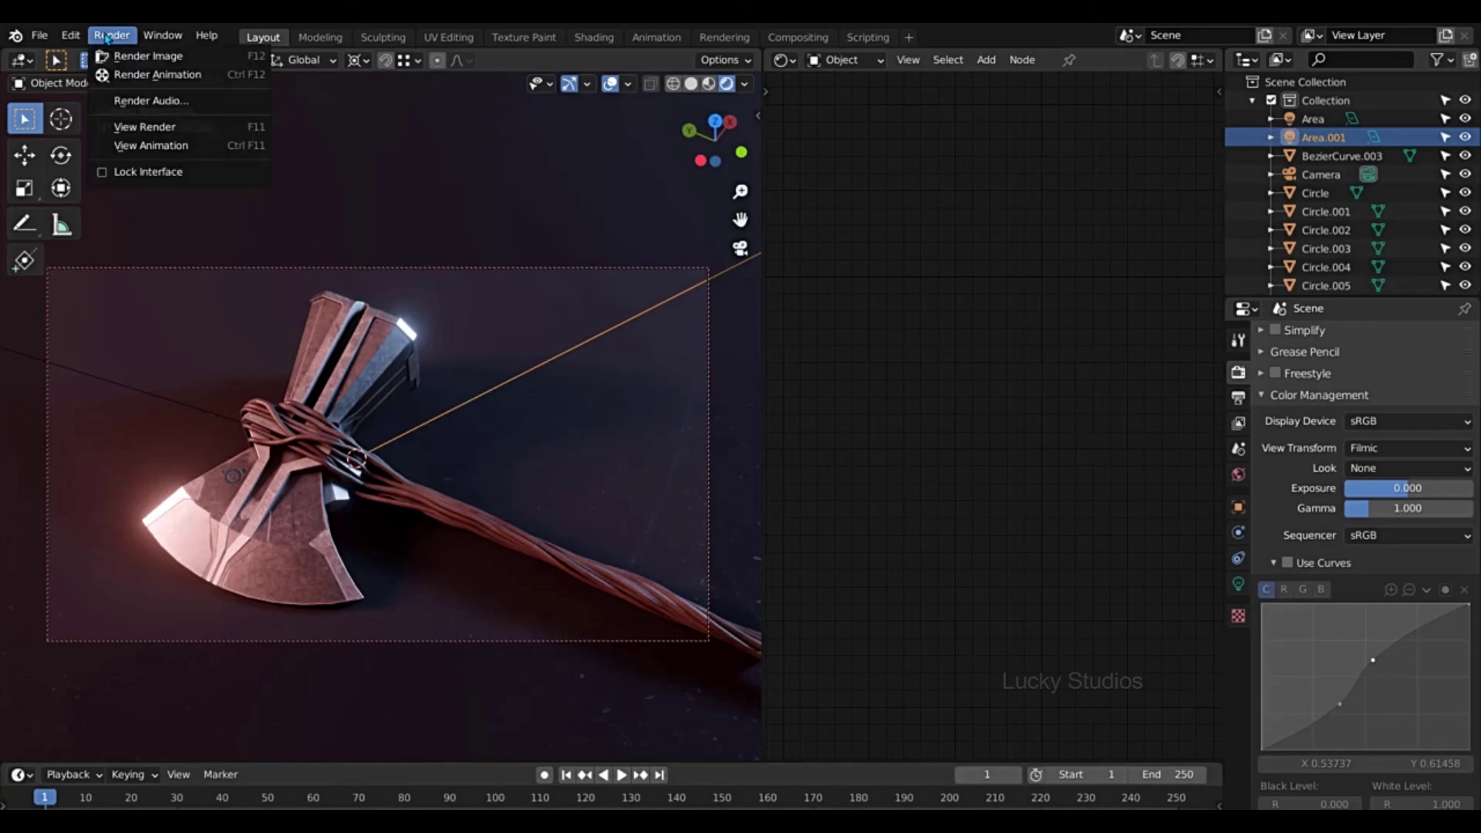
{"action": "left_click", "coordinate": [151, 56]}
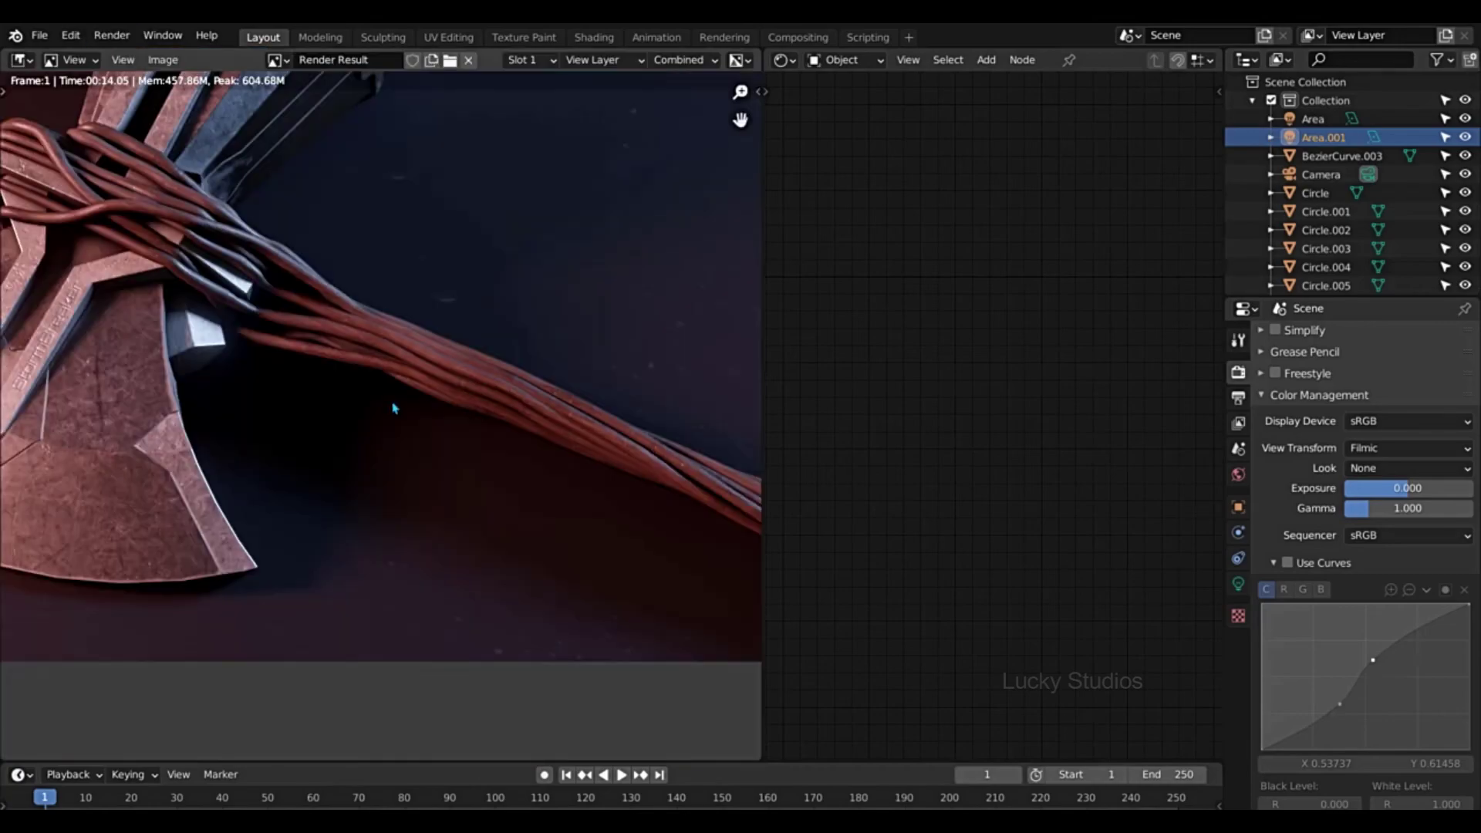
{"action": "scroll", "coordinate": [396, 407], "scroll_direction": "down", "scroll_amount": 1}
{"action": "scroll", "coordinate": [370, 397], "scroll_direction": "up", "scroll_amount": 2}
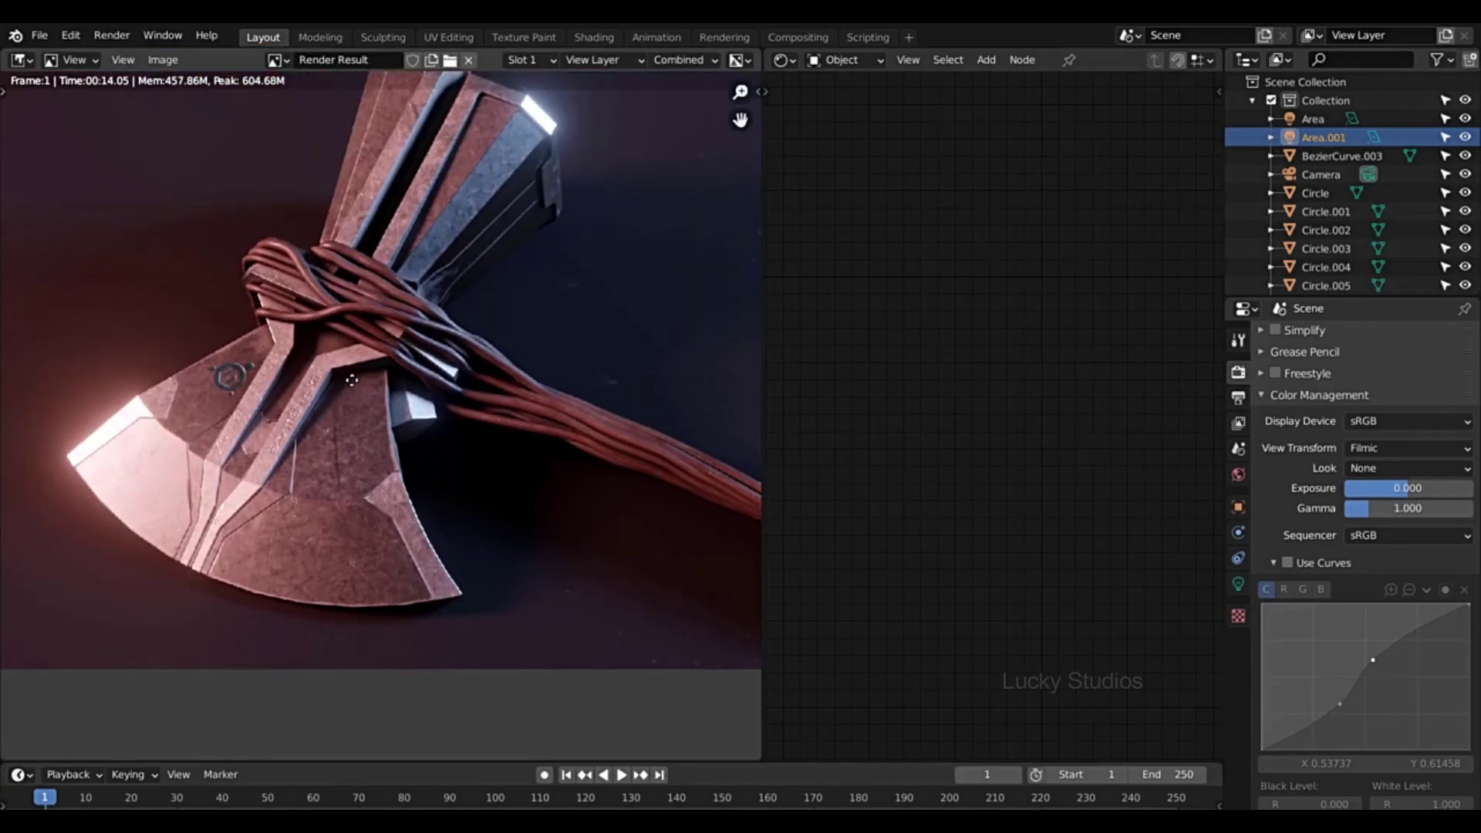
{"action": "scroll", "coordinate": [351, 380], "scroll_direction": "up", "scroll_amount": 1}
{"action": "scroll", "coordinate": [404, 368], "scroll_direction": "up", "scroll_amount": 2}
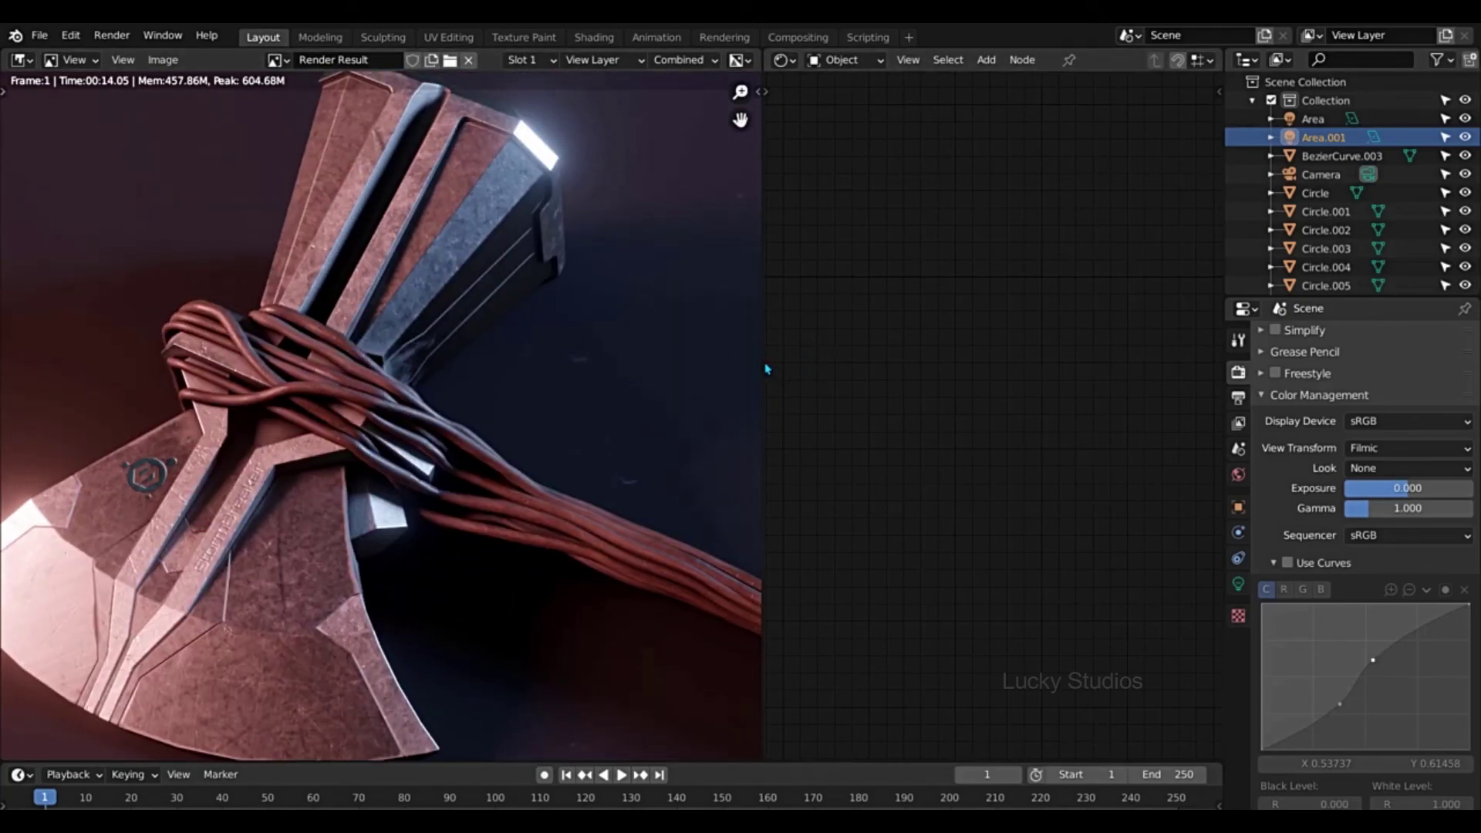
{"action": "left_click_drag", "start_coordinate": [763, 358], "coordinate": [1198, 357]}
- Examine the whole rendered image, including the twisted handle and the scratched floor up close
{"action": "scroll", "coordinate": [846, 348], "scroll_direction": "down", "scroll_amount": 3}
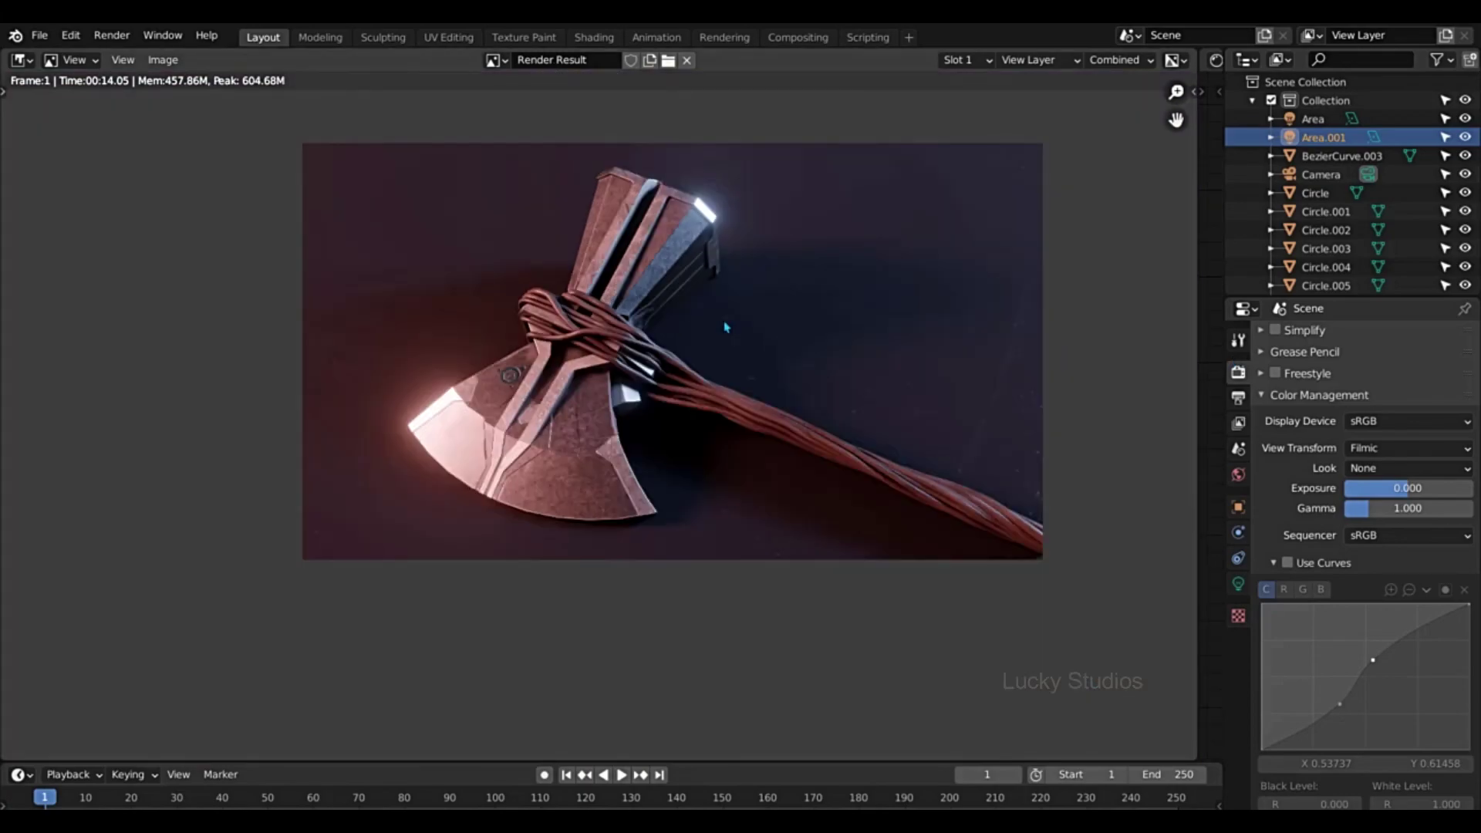
{"action": "middle_click_drag", "start_coordinate": [726, 327], "coordinate": [641, 327]}
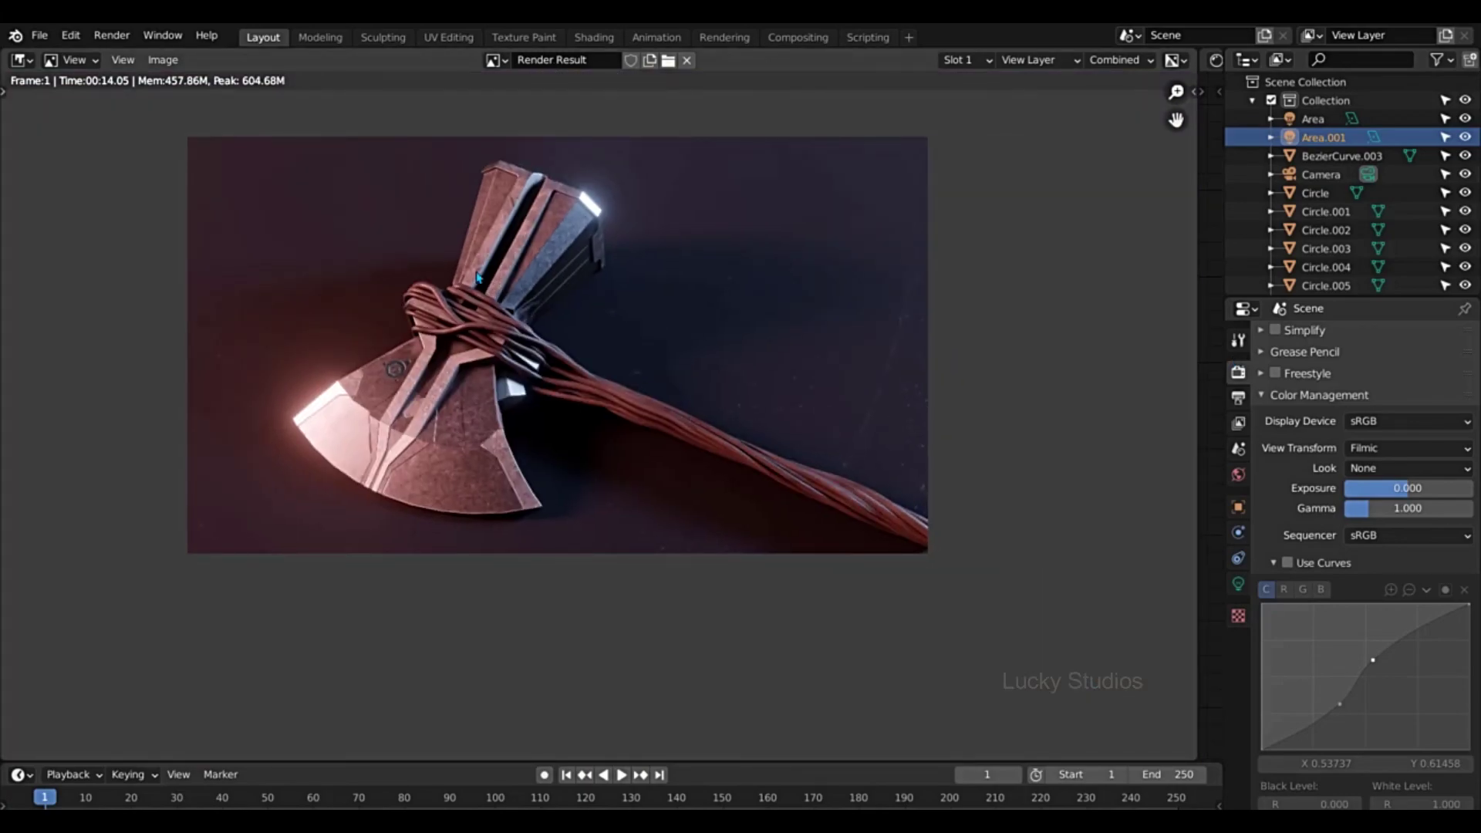
{"action": "scroll", "coordinate": [480, 278], "scroll_direction": "up", "scroll_amount": 2}
{"action": "scroll", "coordinate": [530, 262], "scroll_direction": "up", "scroll_amount": 2}
{"action": "middle_click_drag", "start_coordinate": [683, 255], "coordinate": [396, 220]}
{"action": "middle_click_drag", "start_coordinate": [783, 399], "coordinate": [665, 317]}
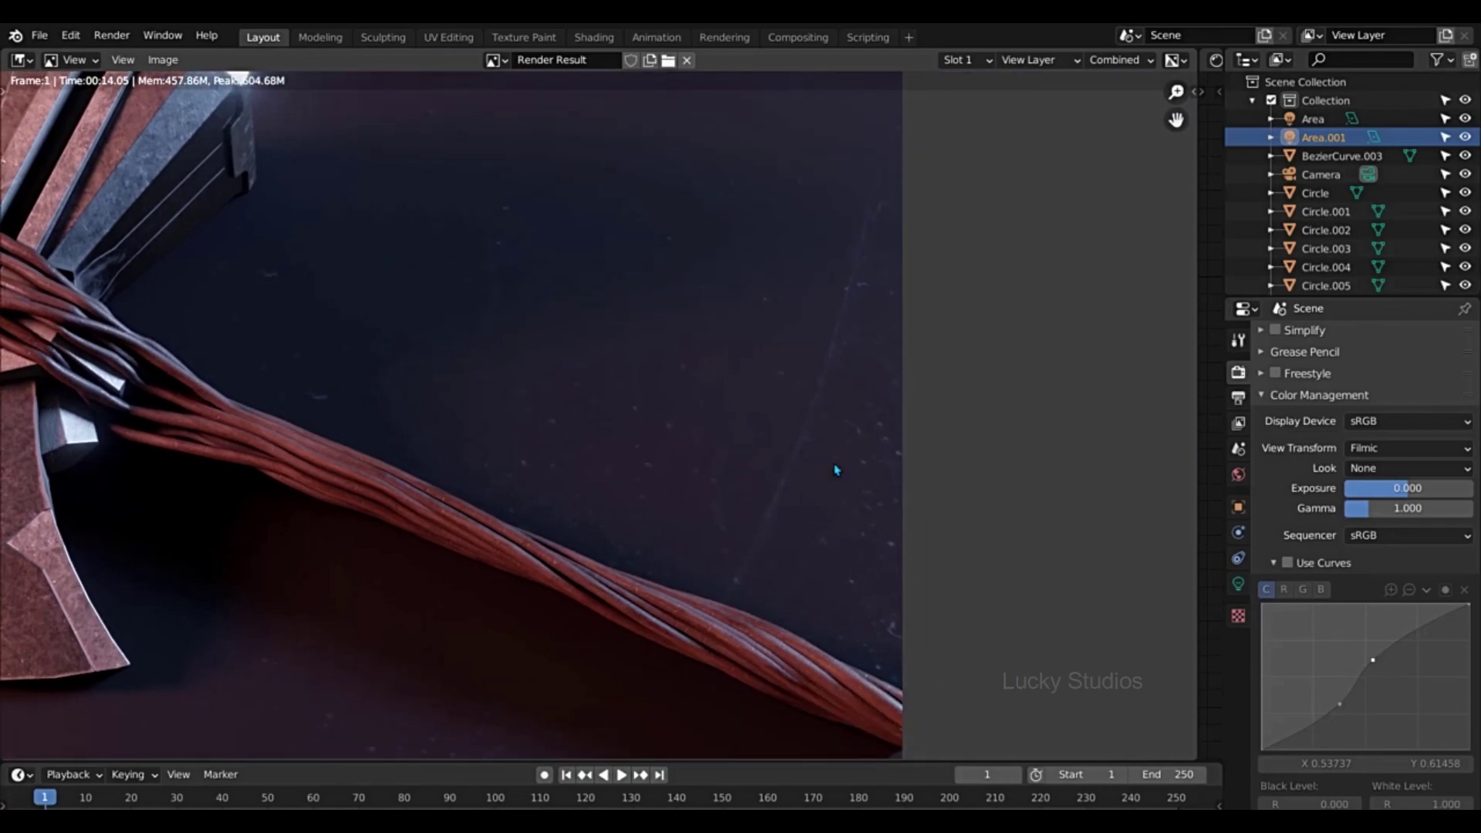